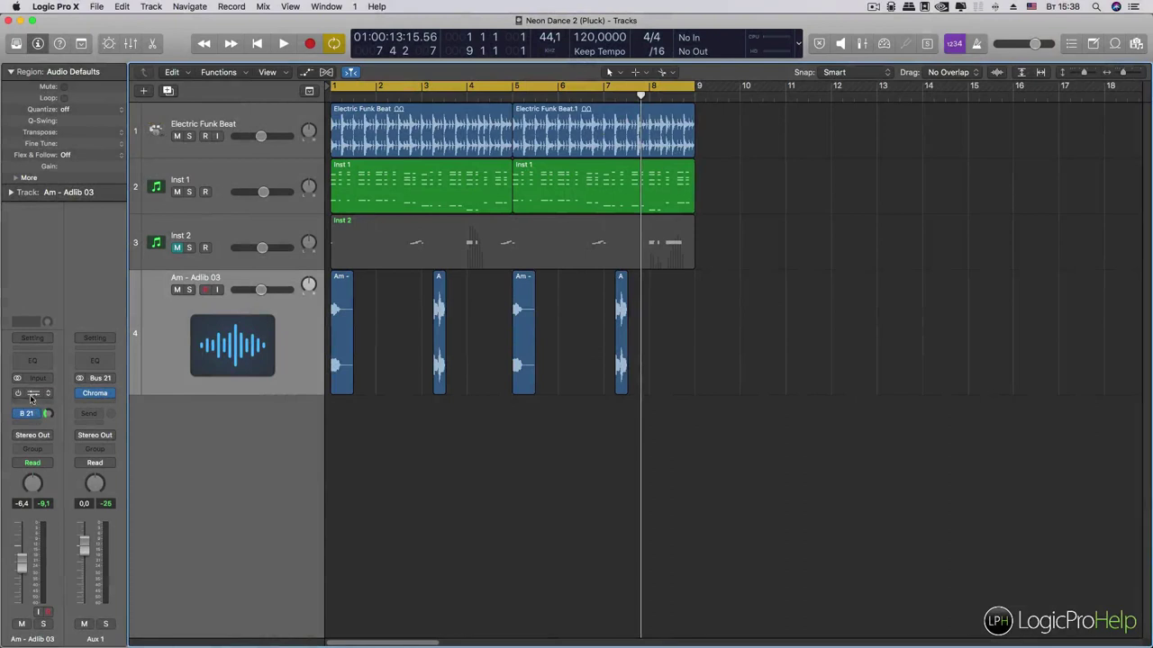
Step: Open the H-Delay plug-in on the Am - Adlib 03 track and move its window below the arrangement regions
drag(610, 346, 650, 270)
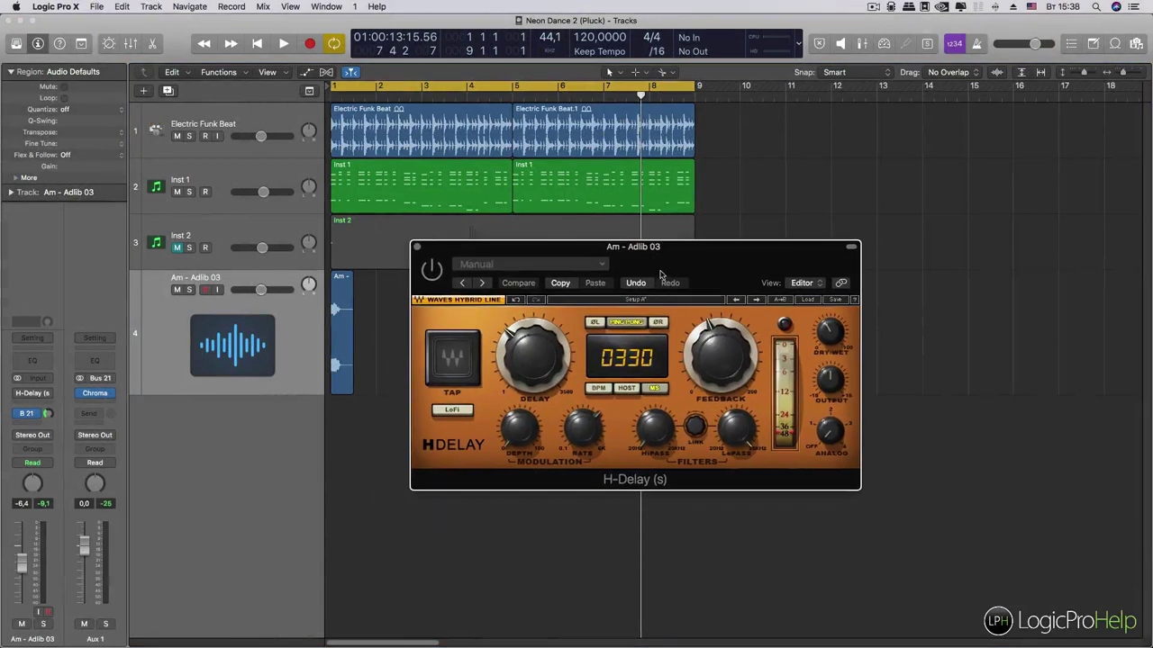
drag(438, 272, 488, 259)
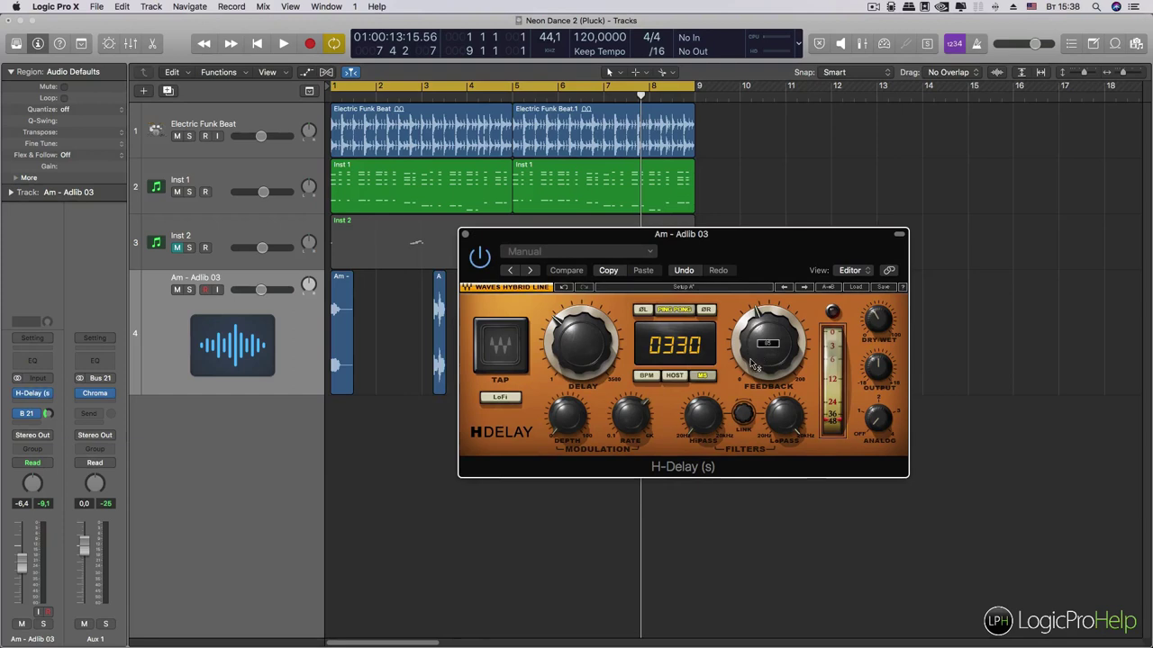
mouse_move(756, 258)
mouse_down()
mouse_move(708, 232)
mouse_move(740, 245)
mouse_up()
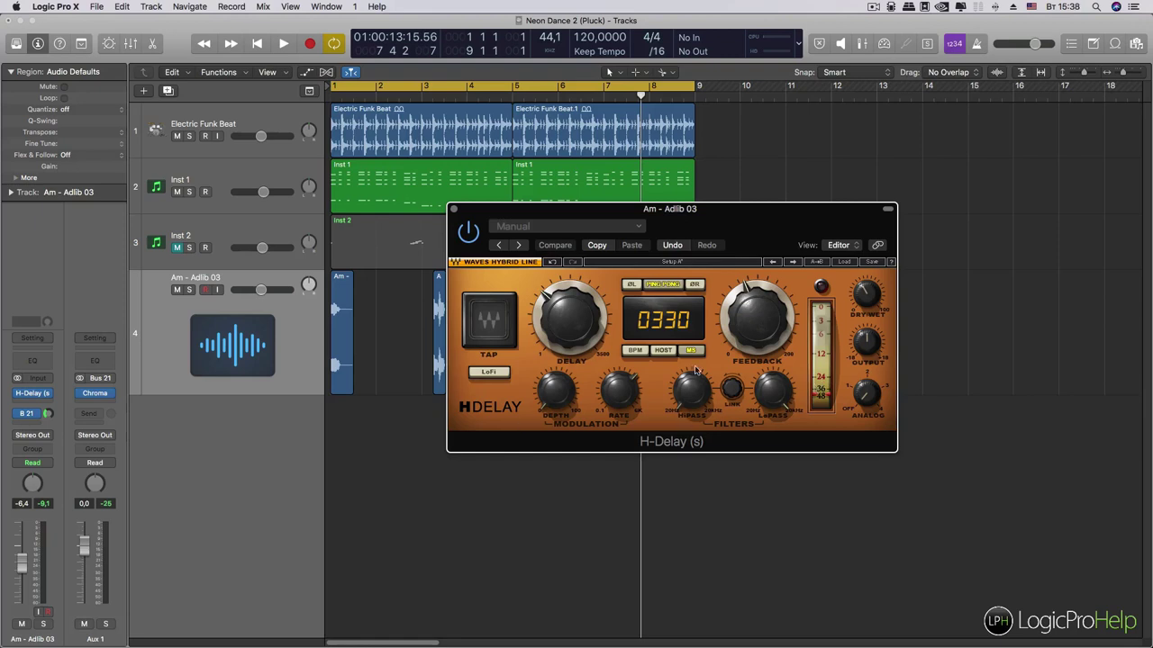
drag(724, 233, 696, 317)
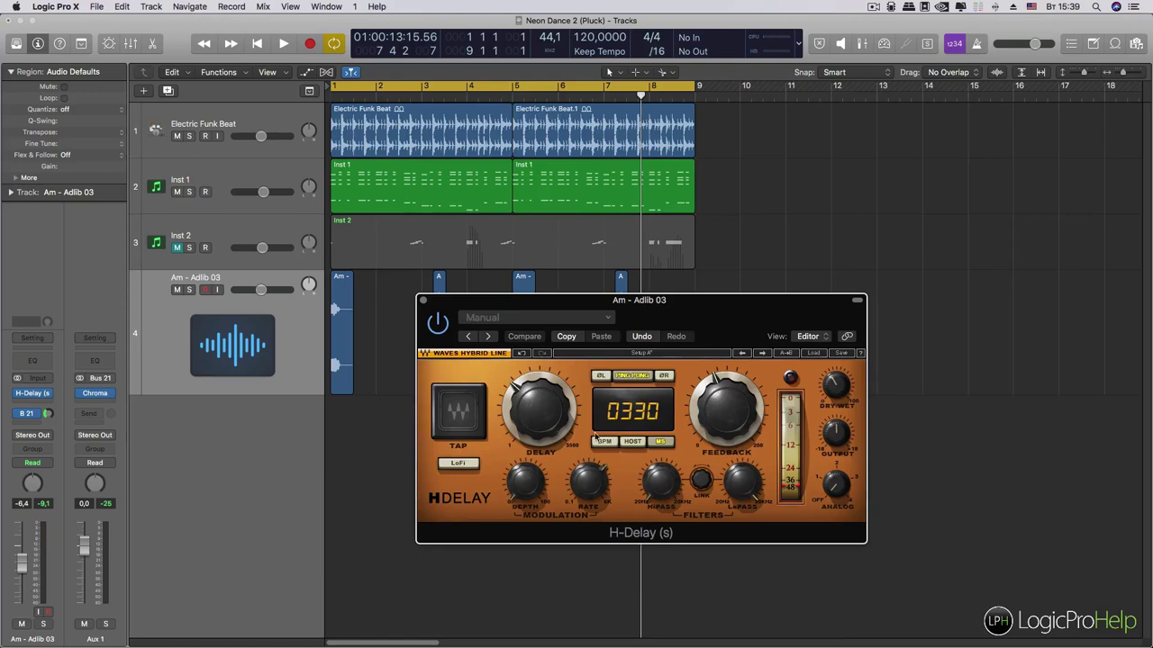
drag(581, 300, 580, 300)
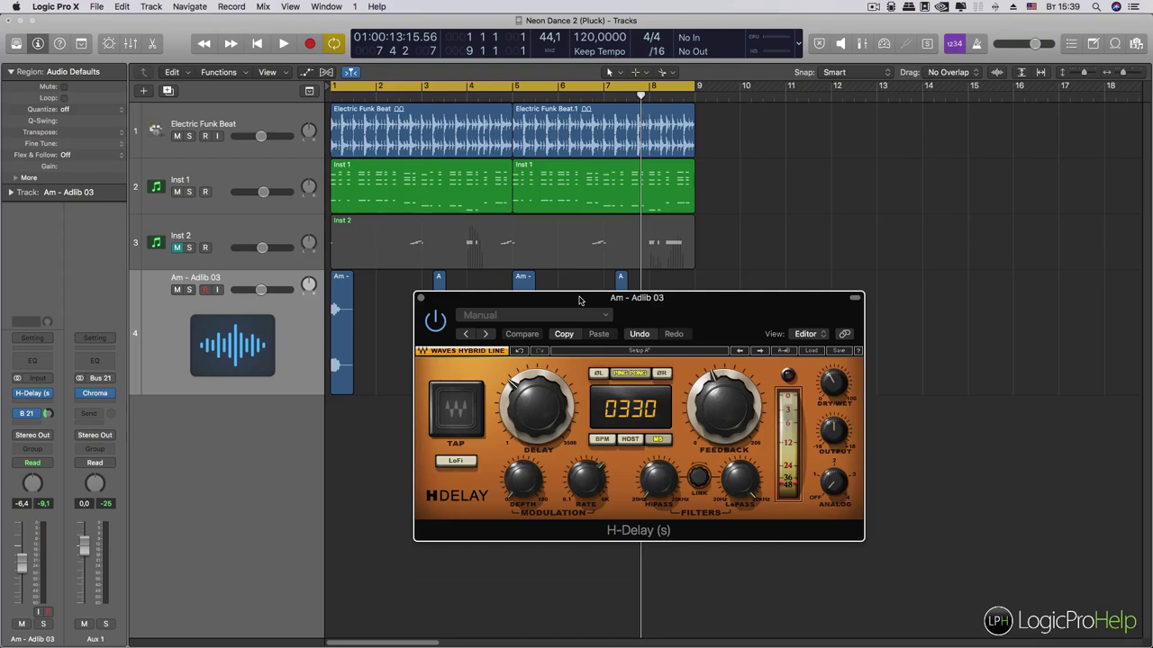
drag(580, 300, 603, 265)
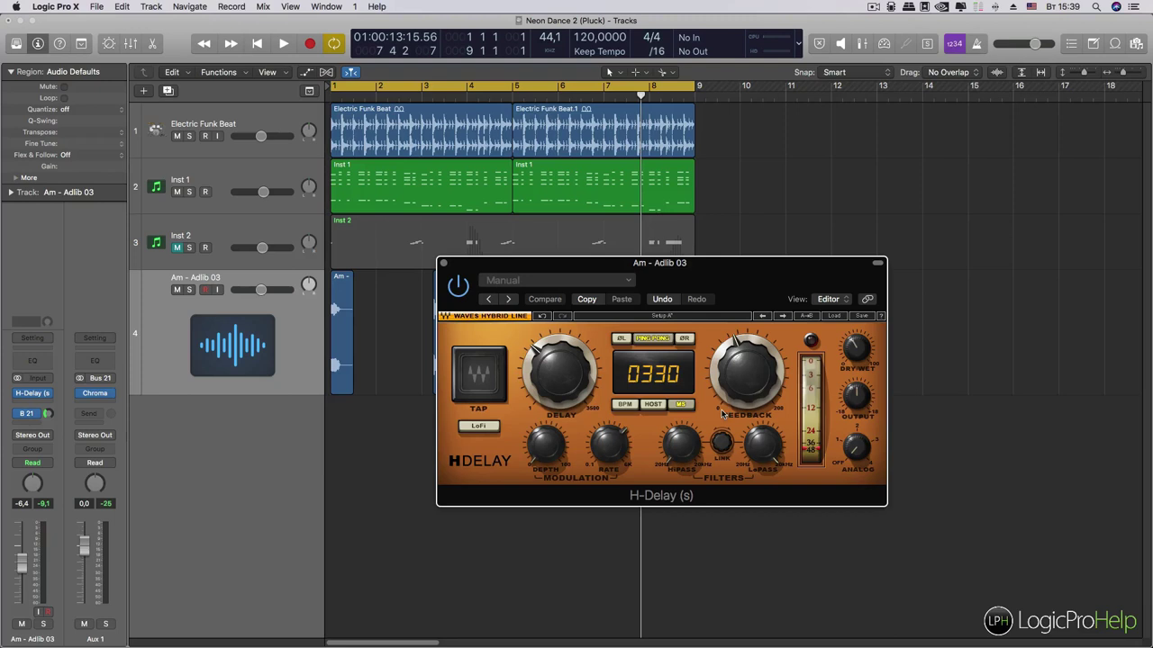
drag(676, 278, 591, 413)
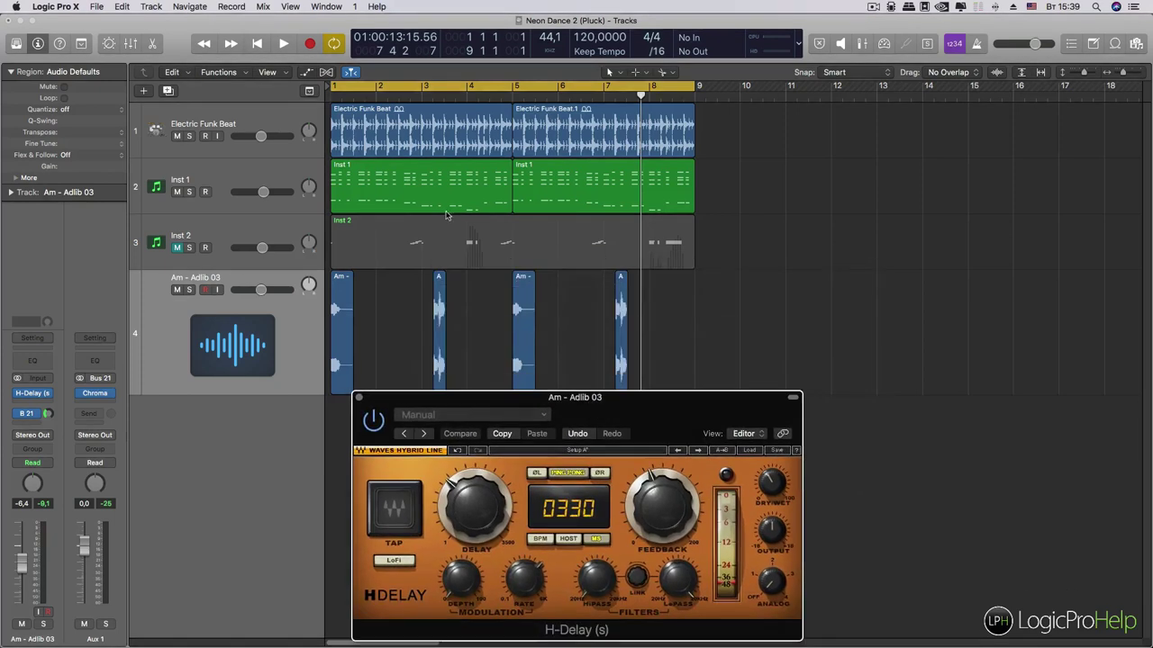
Step: Go through the Inst 1 and Electric Funk Beat tracks and reselect the Am - Adlib 03 track
click(227, 172)
click(208, 114)
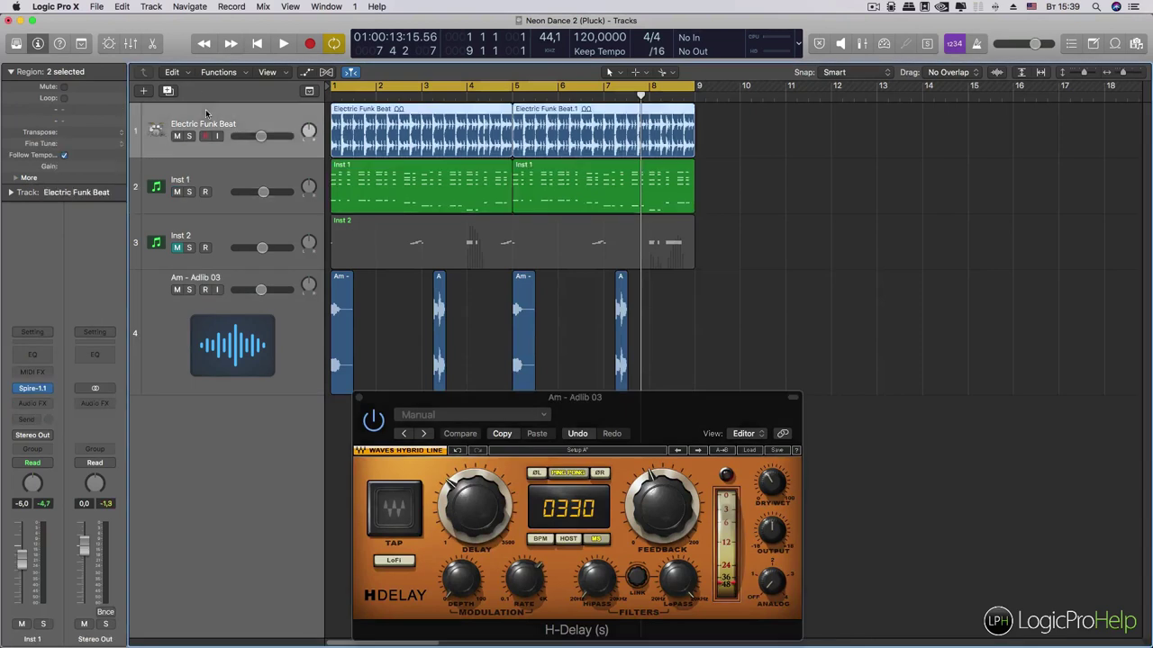
click(225, 311)
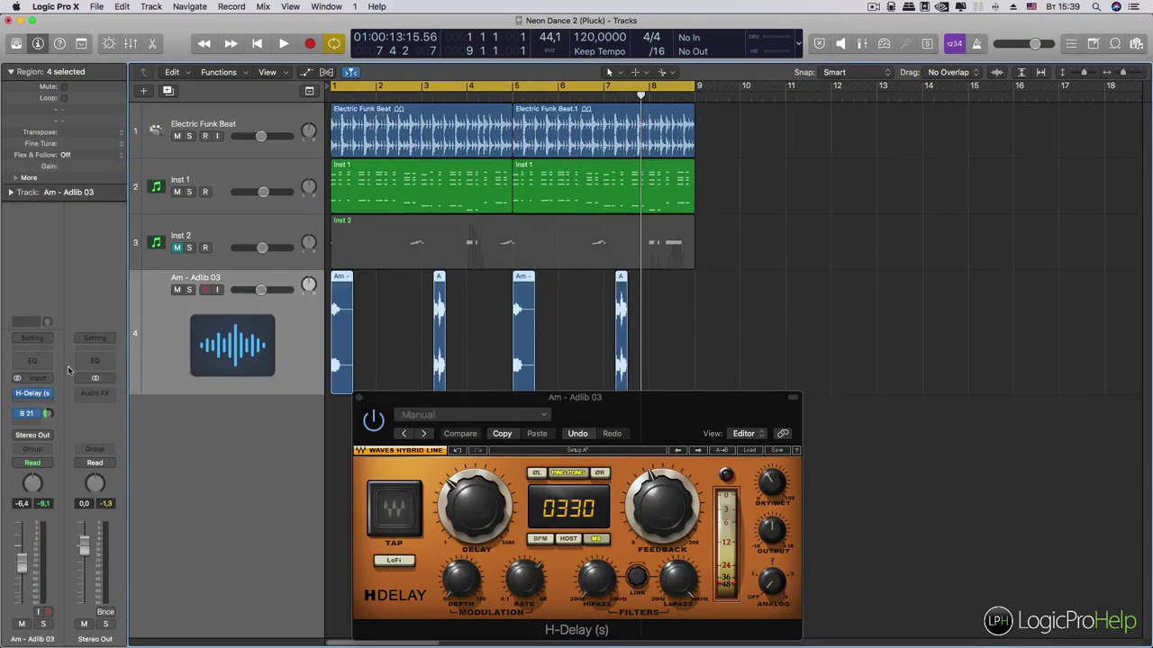
Step: Bypass H-Delay and play the loop to hear the Am - Adlib 03 vocal without delay
drag(378, 408, 545, 290)
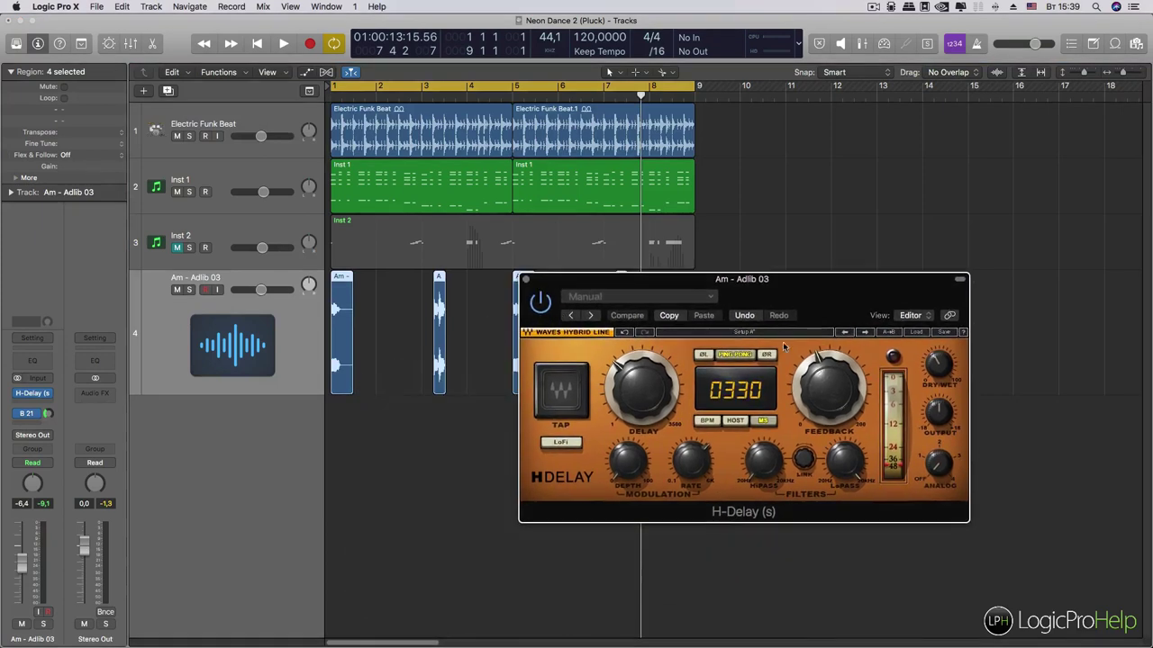
drag(740, 290, 697, 286)
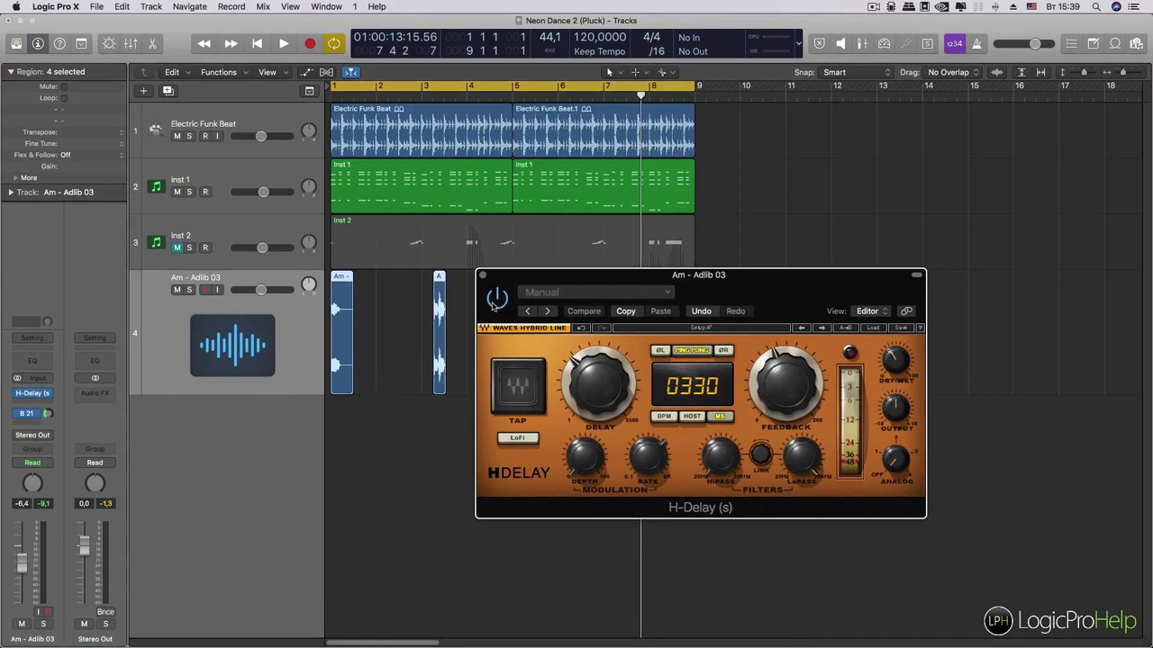
drag(503, 287, 533, 315)
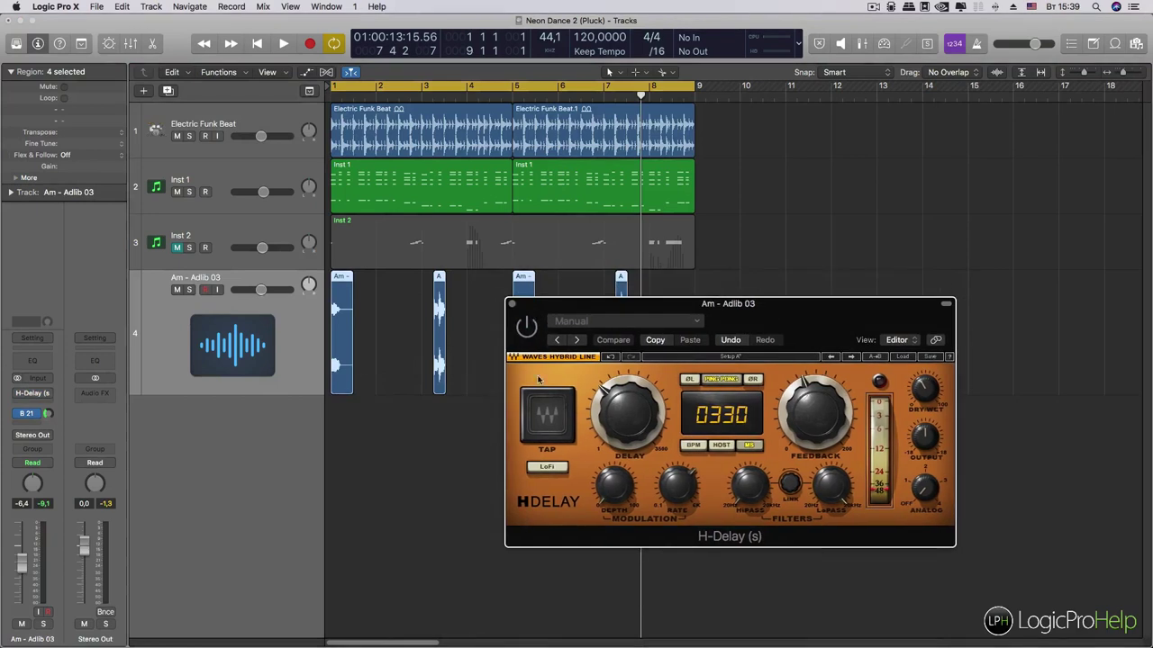
key(space)
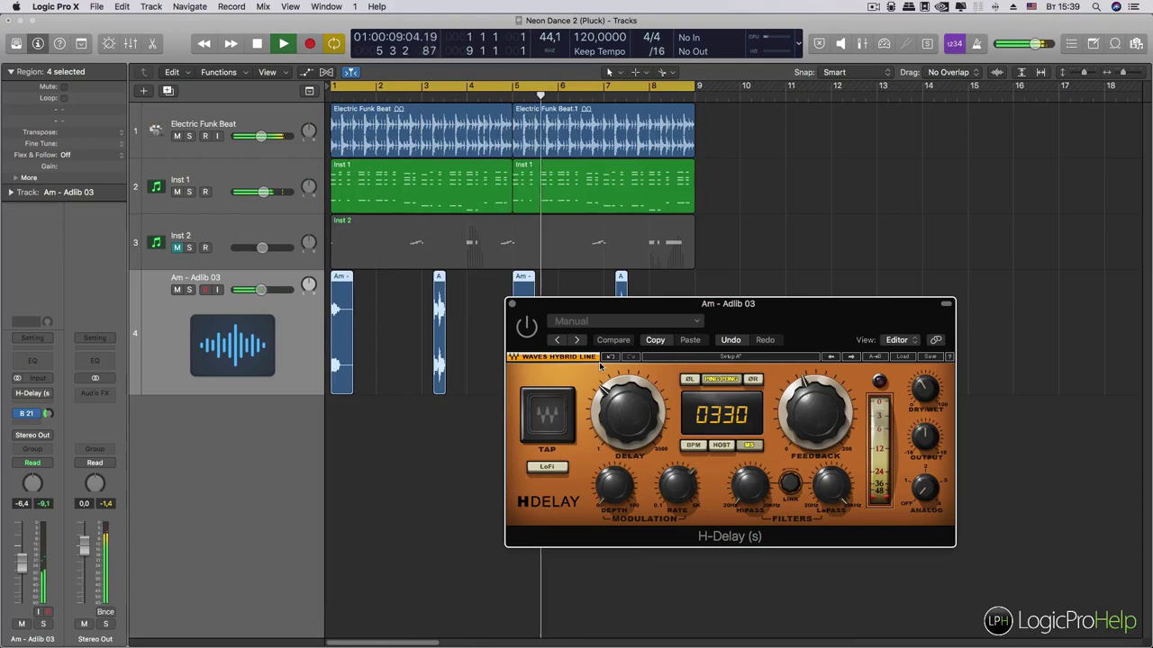
key(space)
Step: Switch H-Delay back on and raise its dry/wet mix slightly
drag(614, 308, 635, 229)
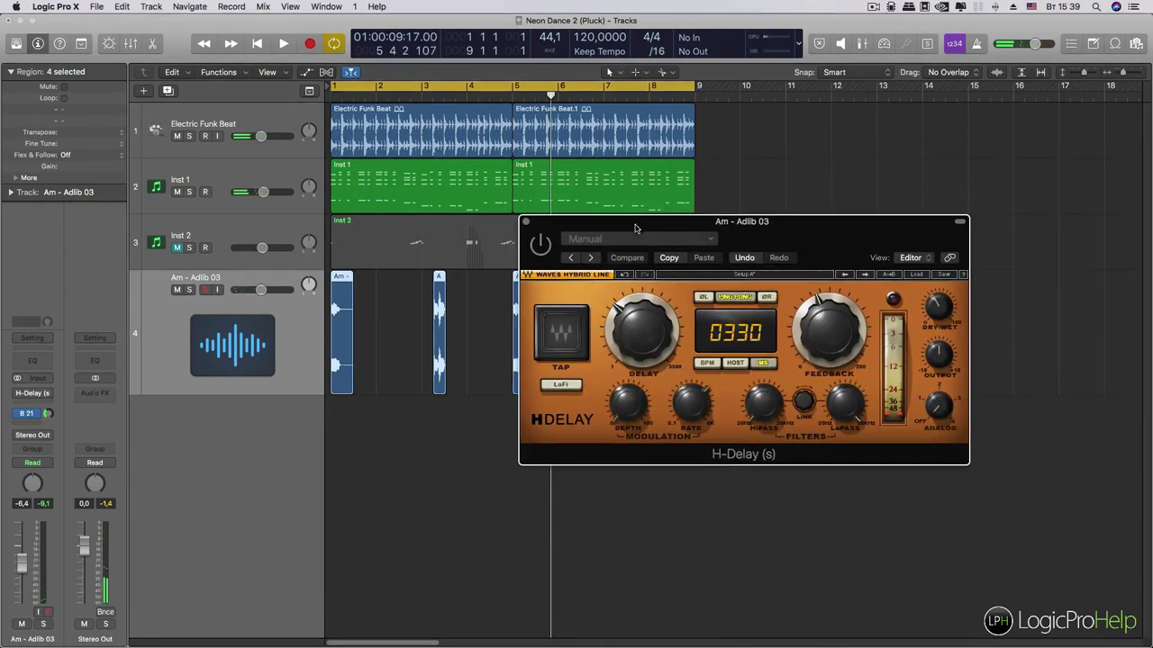
click(539, 244)
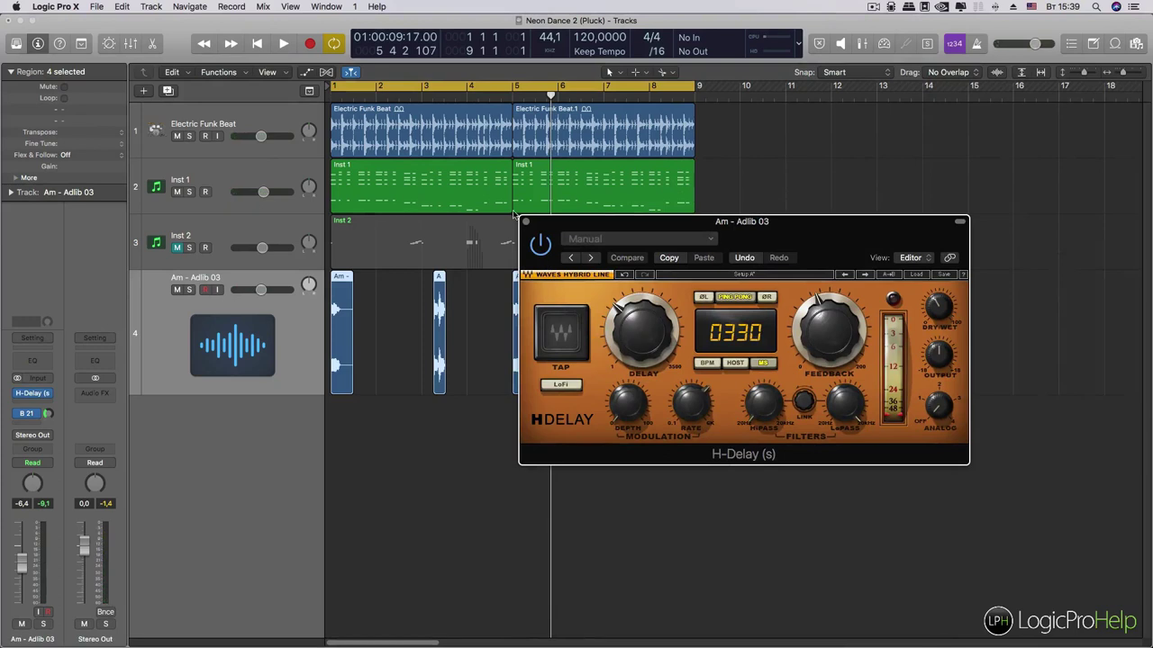
drag(689, 234, 629, 242)
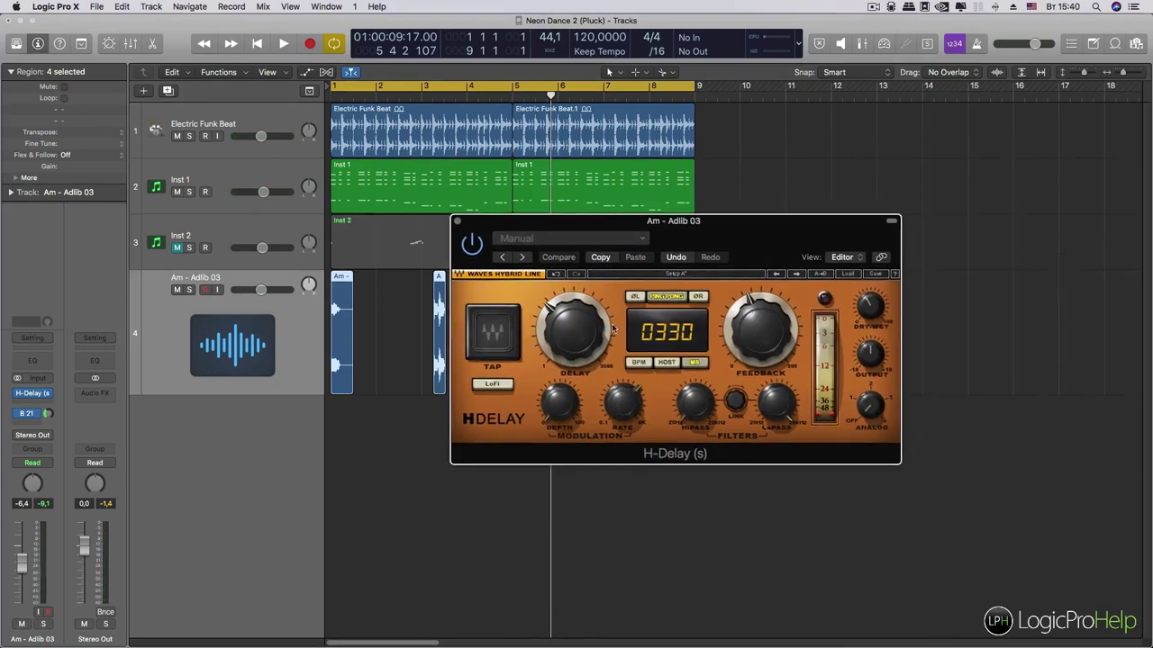
drag(867, 306, 867, 302)
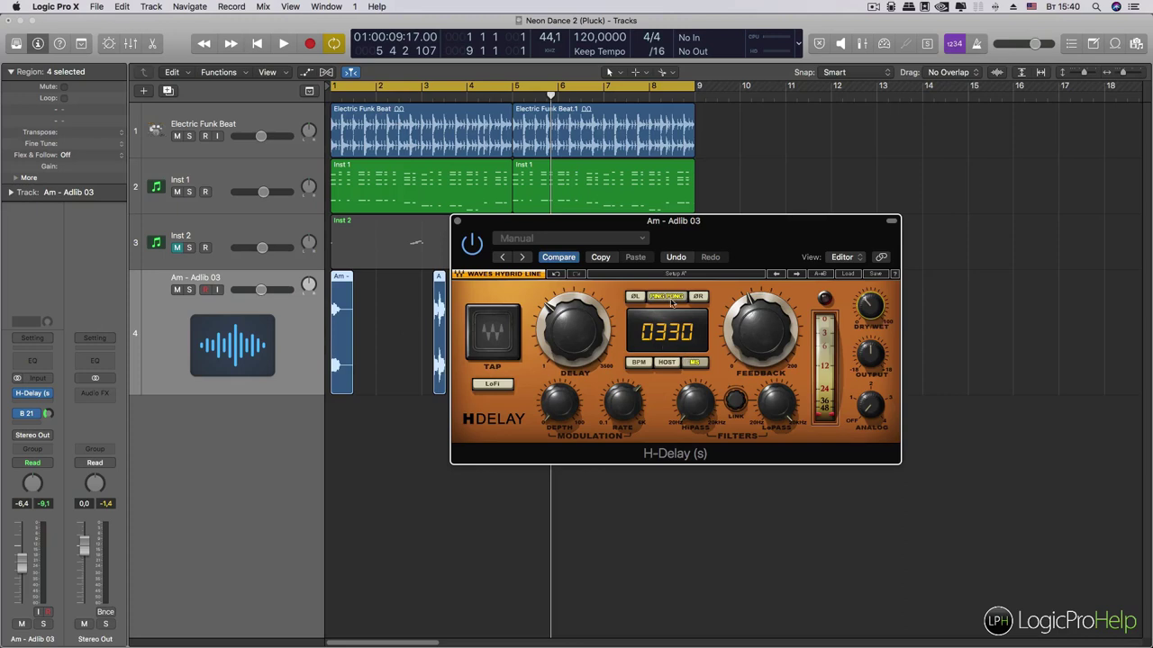
Step: Try different H-Delay modulation amounts and turn the rate down to 0.10 and the depth down to 0
drag(660, 239, 564, 285)
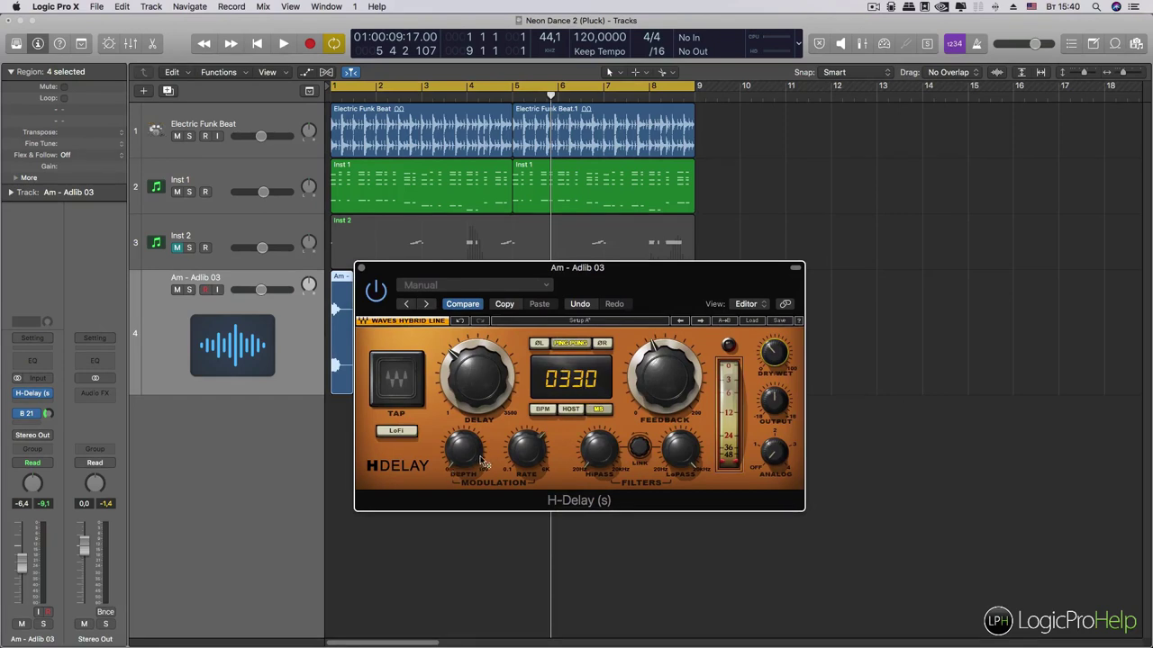
drag(530, 451, 530, 510)
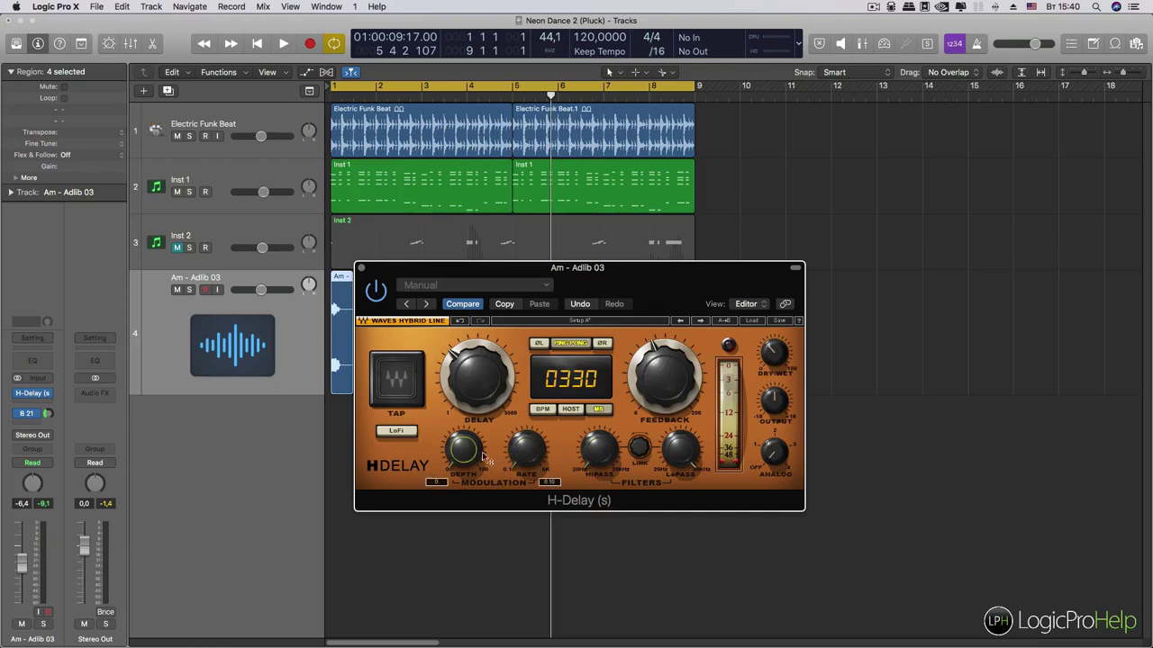
drag(527, 451, 527, 432)
drag(468, 456, 526, 463)
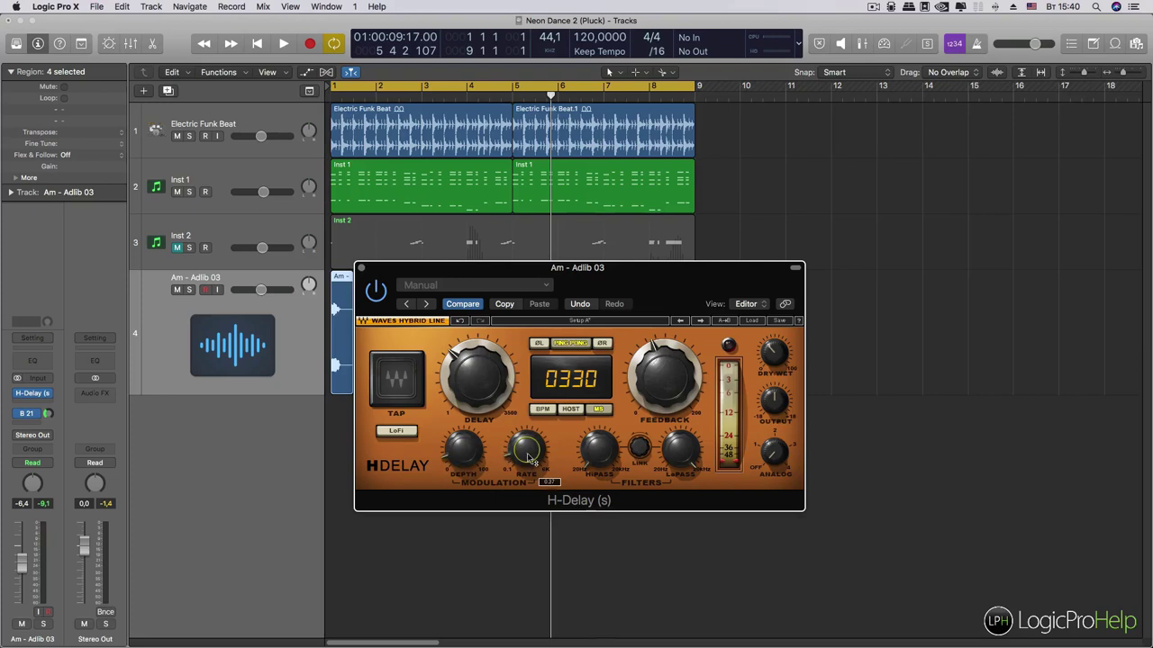
drag(527, 463, 526, 468)
drag(460, 445, 460, 457)
Step: Adjust H-Delay's high-pass filter and feedback slightly
mouse_move(599, 438)
mouse_down()
mouse_move(599, 427)
mouse_move(599, 450)
mouse_up()
drag(663, 376, 664, 376)
mouse_move(477, 377)
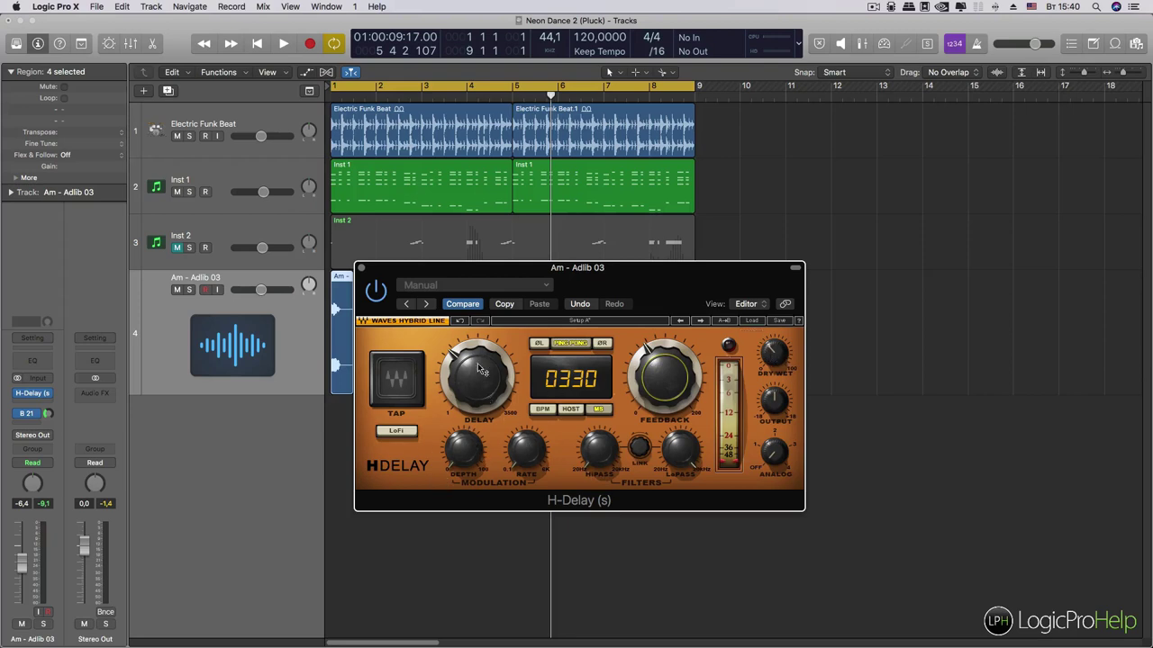
Step: Raise the Am - Adlib 03 track volume to -2.0 dB and lower the delay feedback to 65, playing the loop to check
drag(525, 269, 612, 370)
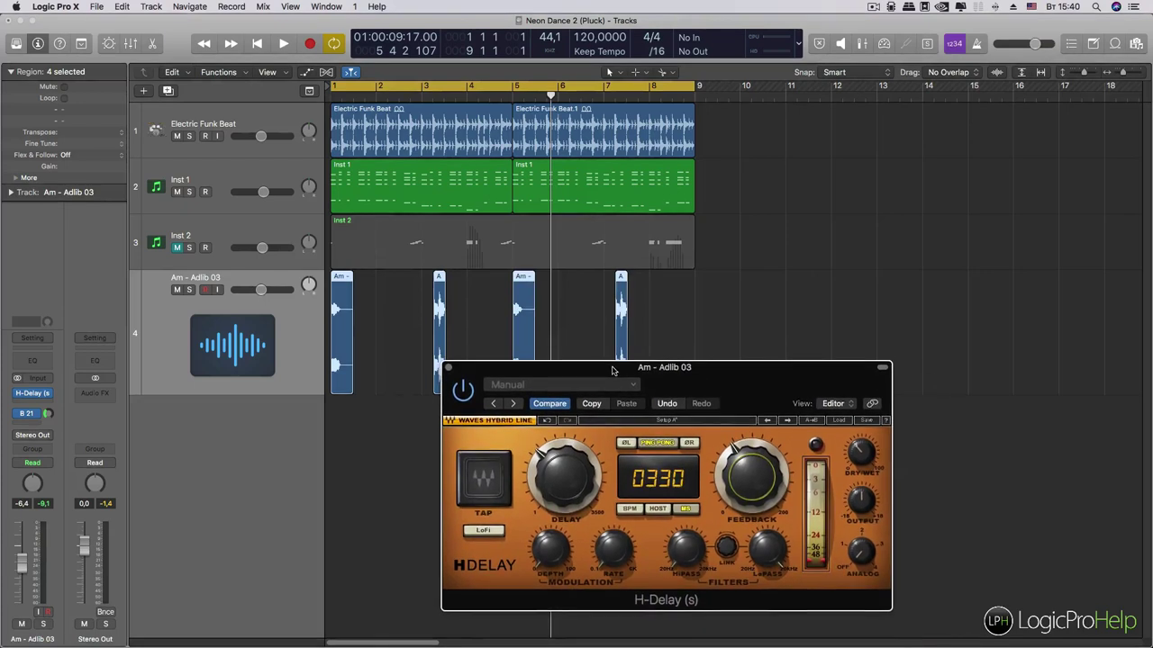
drag(260, 289, 270, 289)
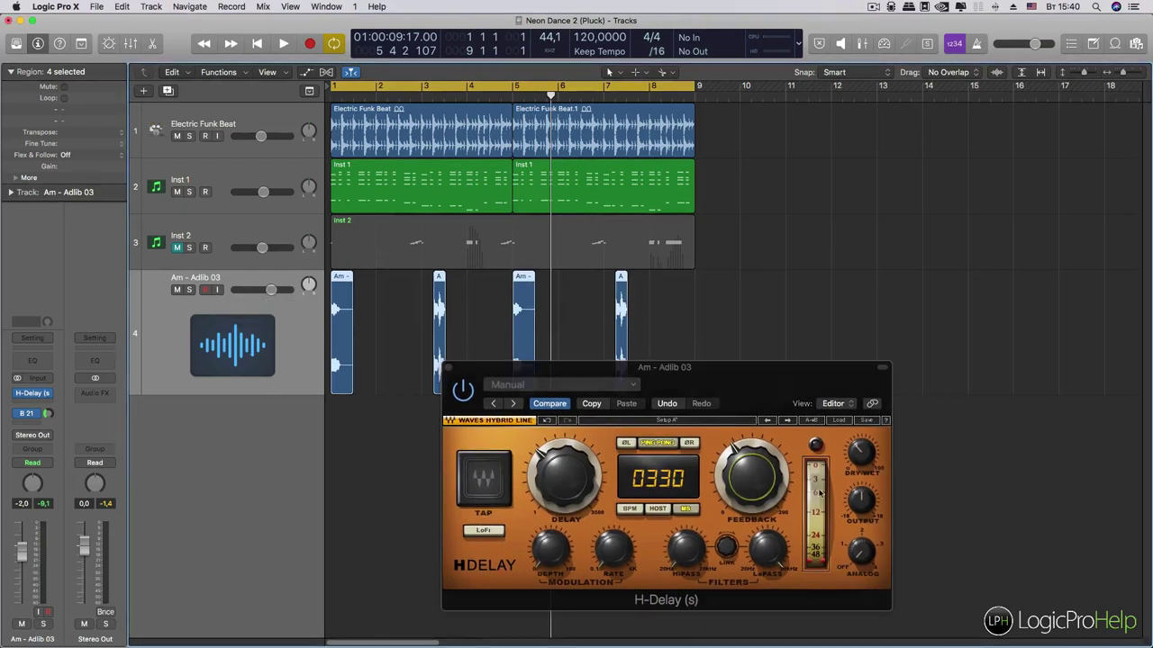
click(731, 469)
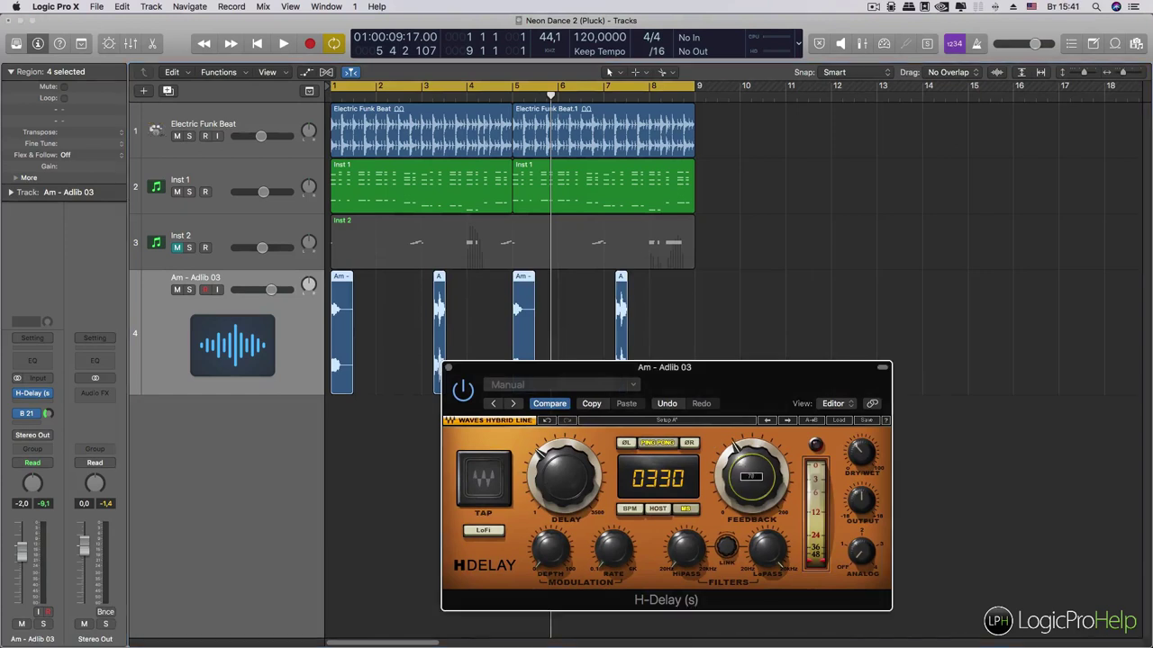
drag(732, 470, 756, 516)
key(space)
key(space)
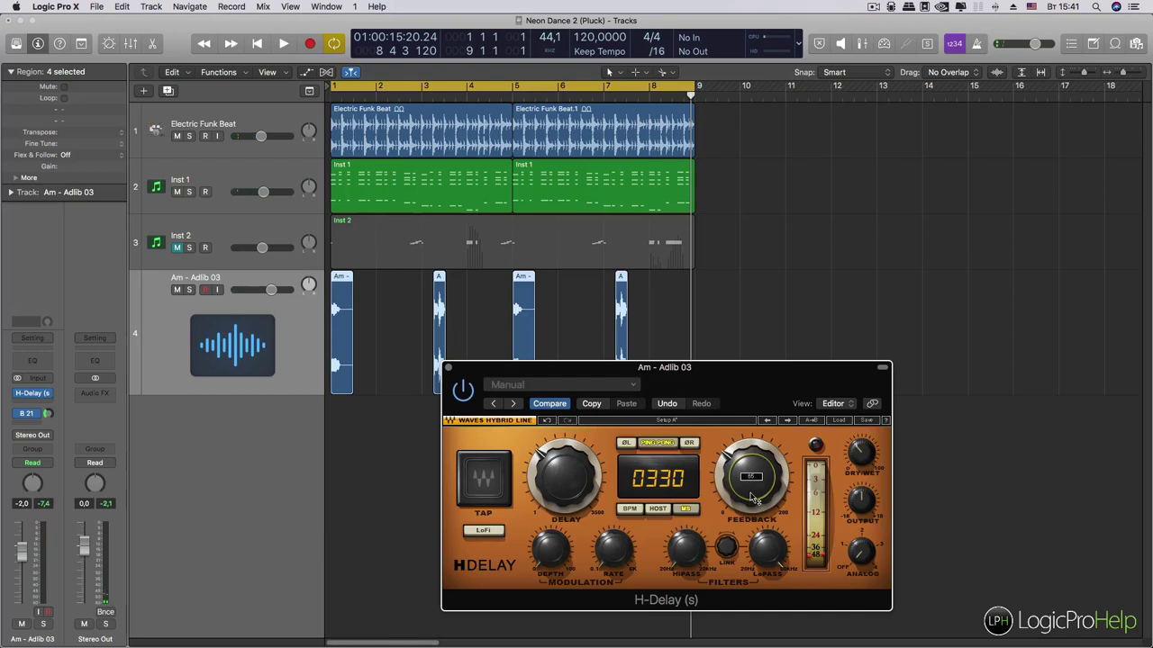
Step: Turn off cycle playback and copy the first Am - Adlib 03 region to bar 9
click(628, 86)
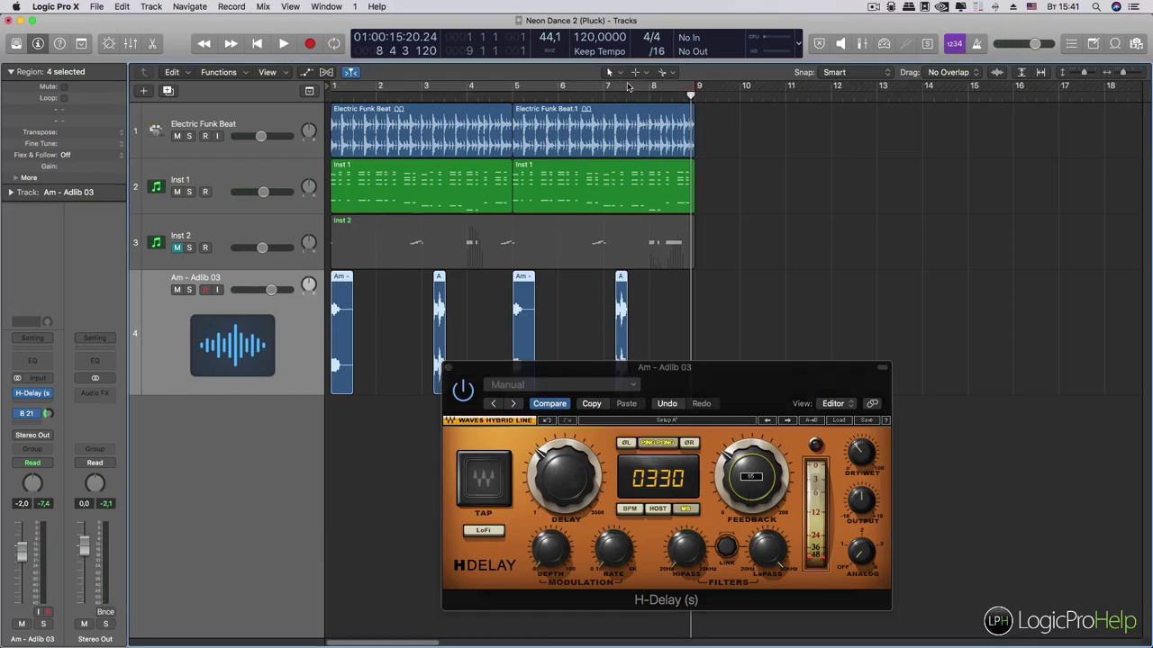
click(319, 332)
drag(338, 315, 701, 323)
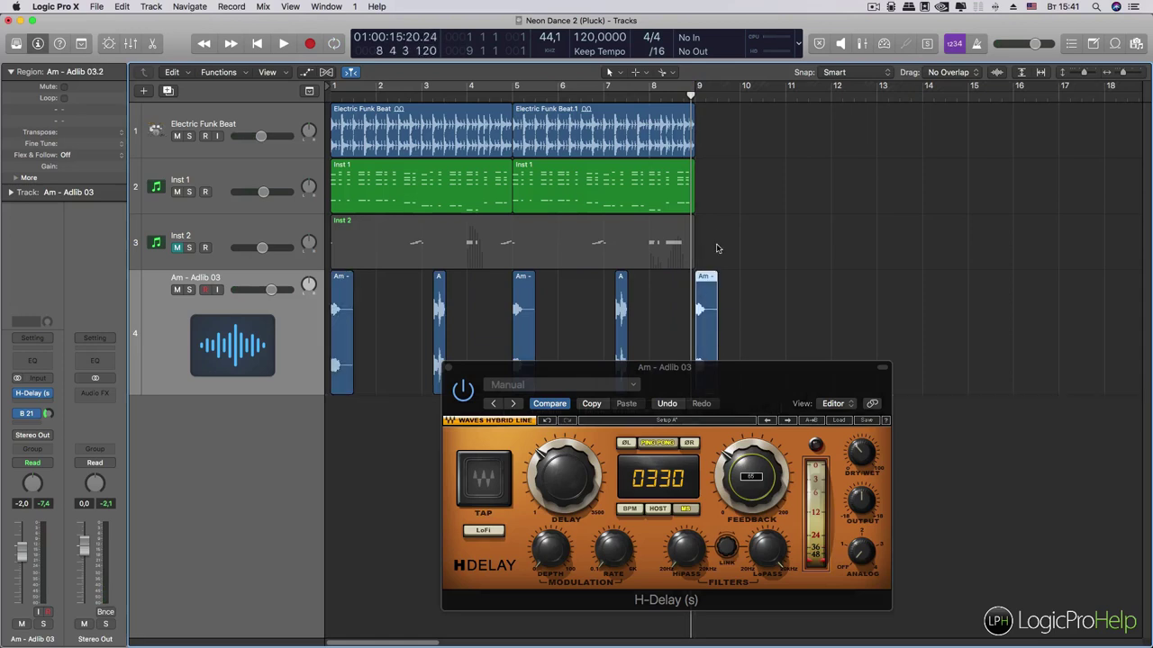
Step: Loop the second Electric Funk Beat and Inst 1 regions so both continue past bar 9
drag(734, 193, 623, 125)
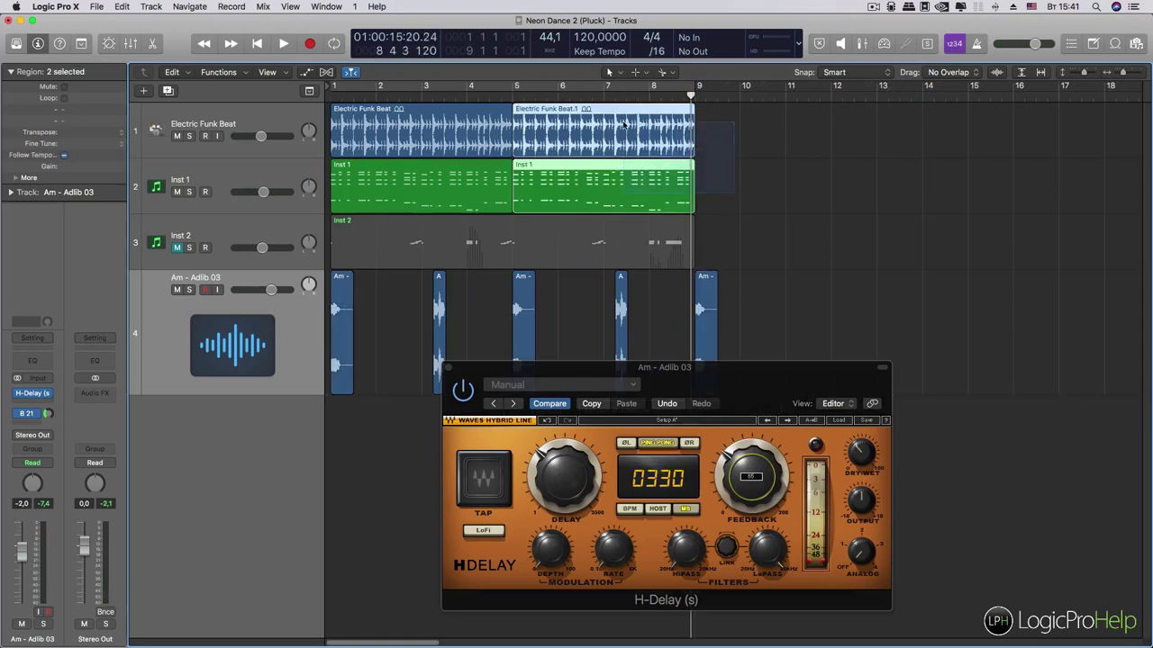
key(l)
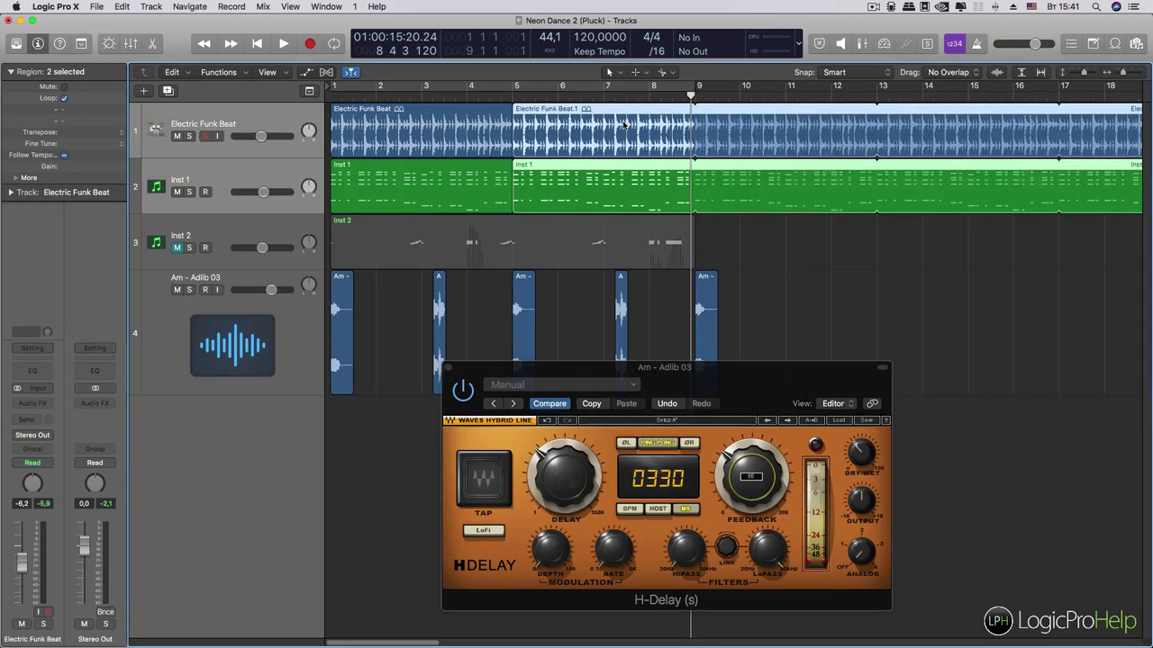
Step: Play from bar 8 while raising the delay feedback and sweeping the high-pass and low-pass filters, and bring the feedback down to 0
key(space)
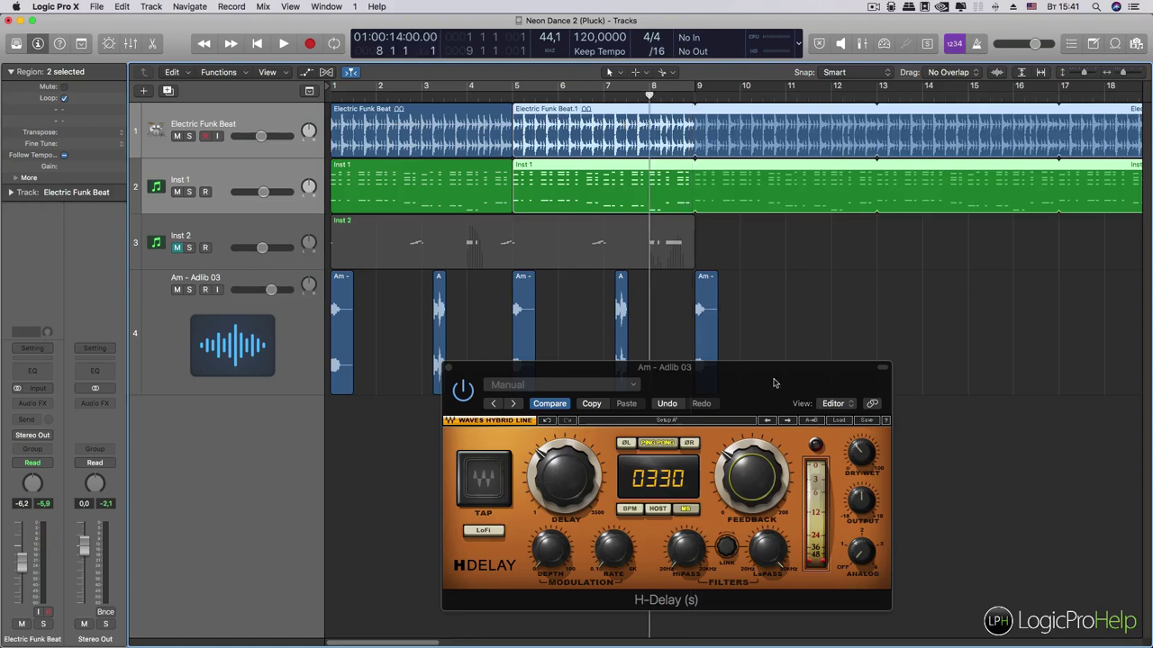
key(space)
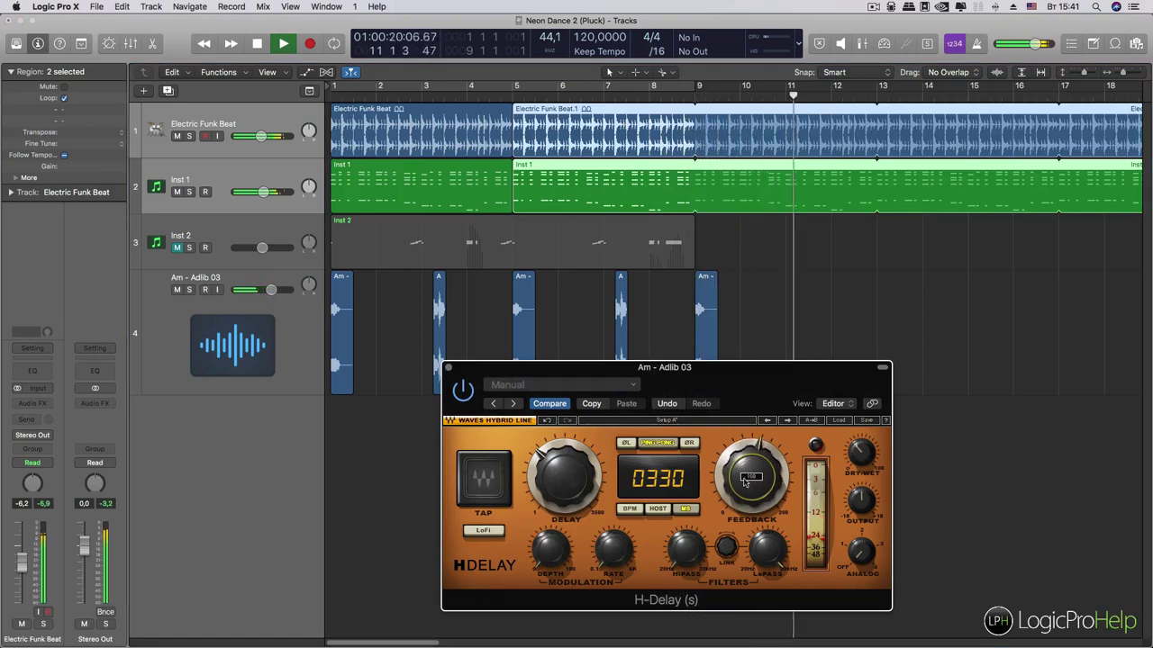
click(684, 565)
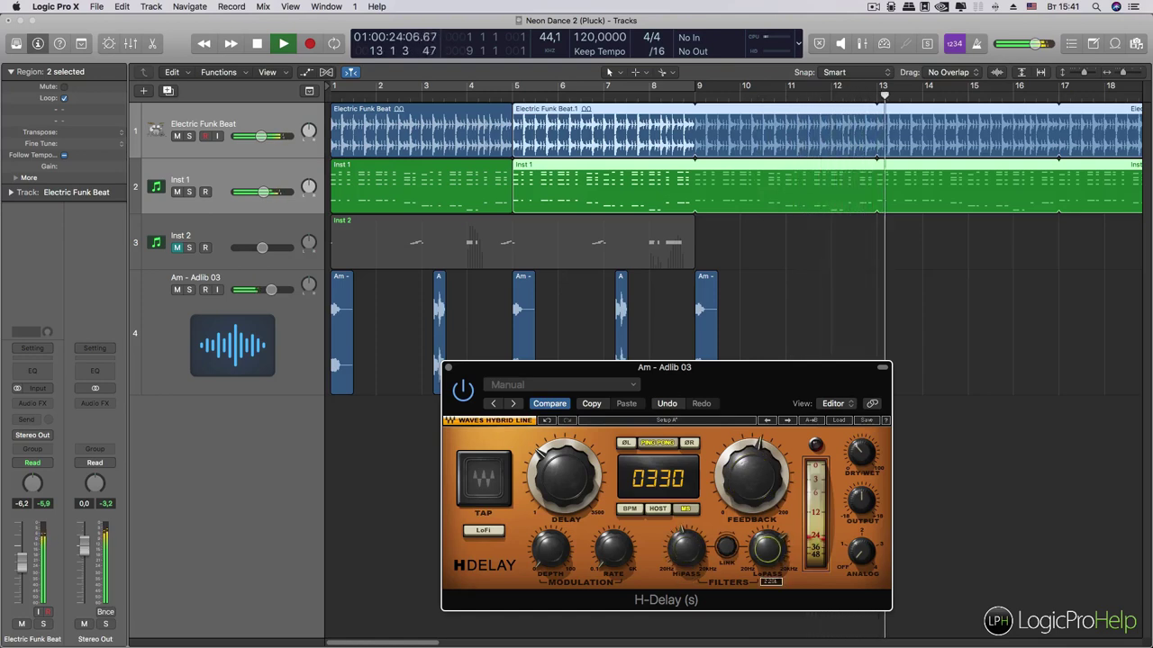
click(759, 483)
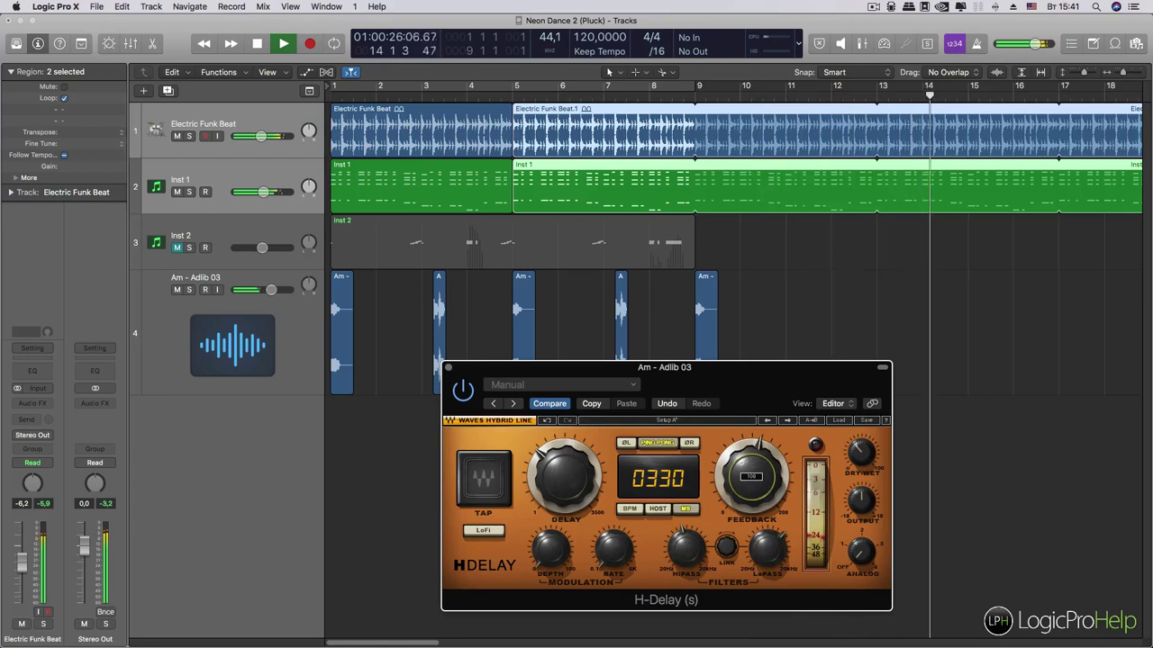
click(767, 548)
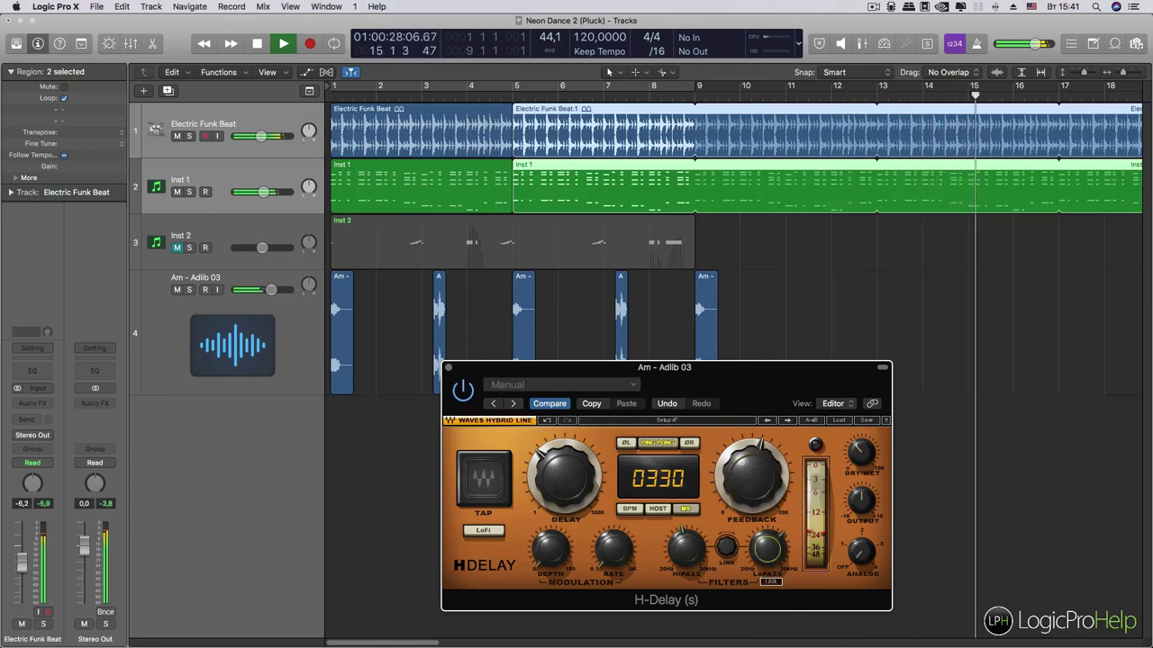
drag(753, 480, 753, 474)
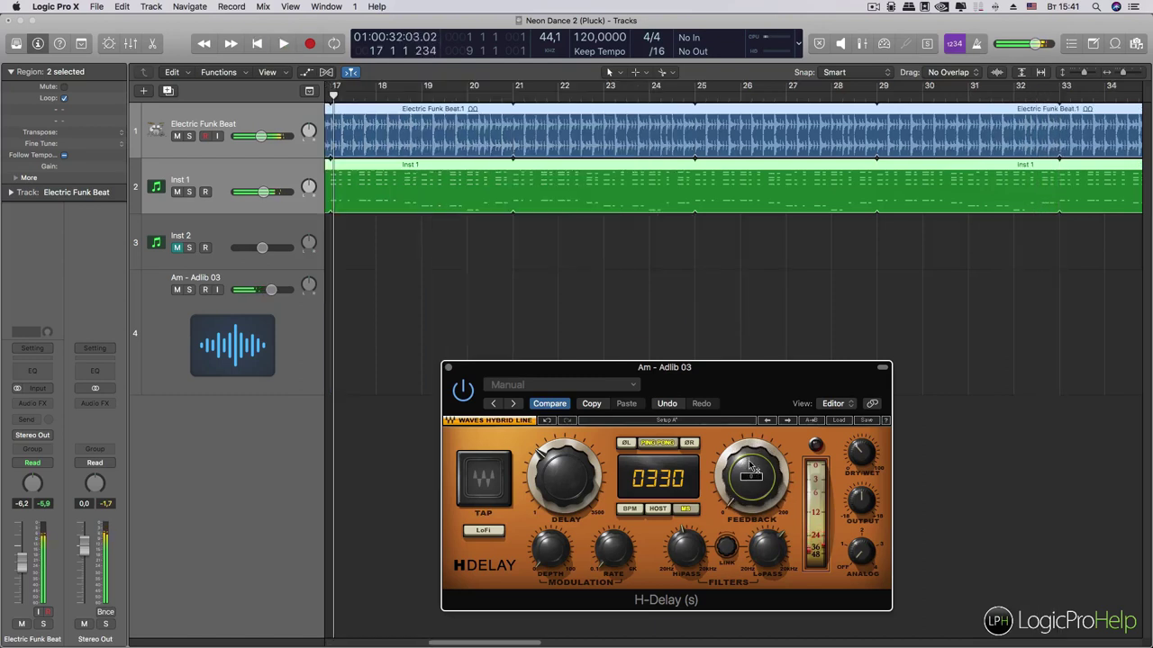
Step: Set the Am - Adlib 03 track's automation mode to Latch
drag(742, 367, 699, 370)
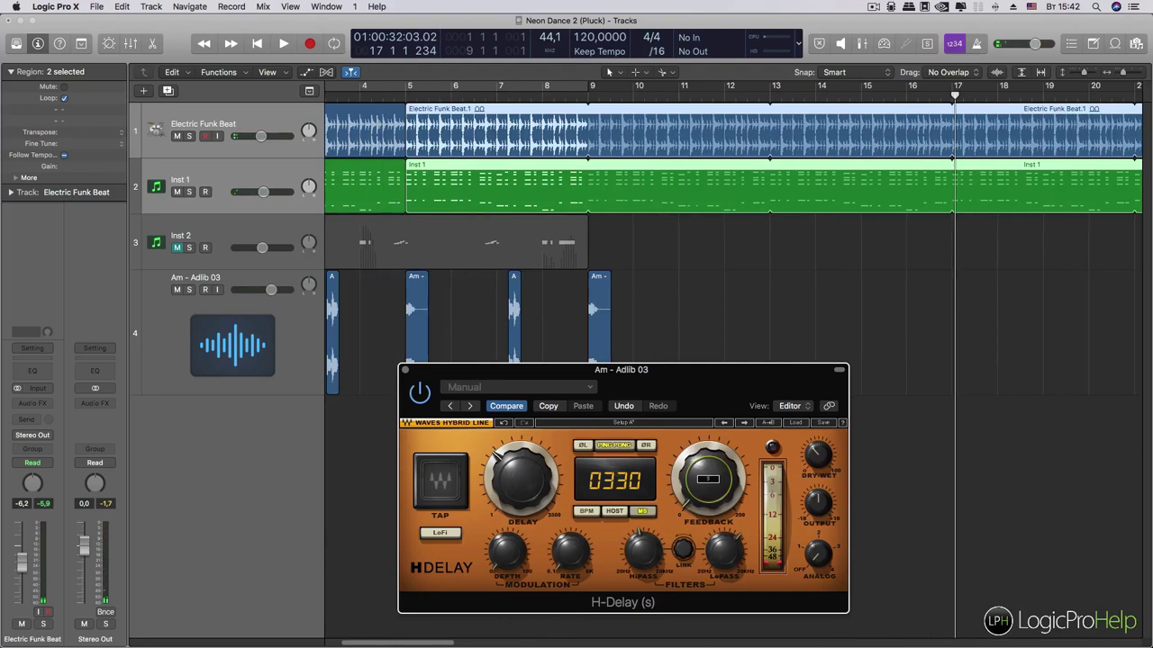
drag(700, 372, 698, 394)
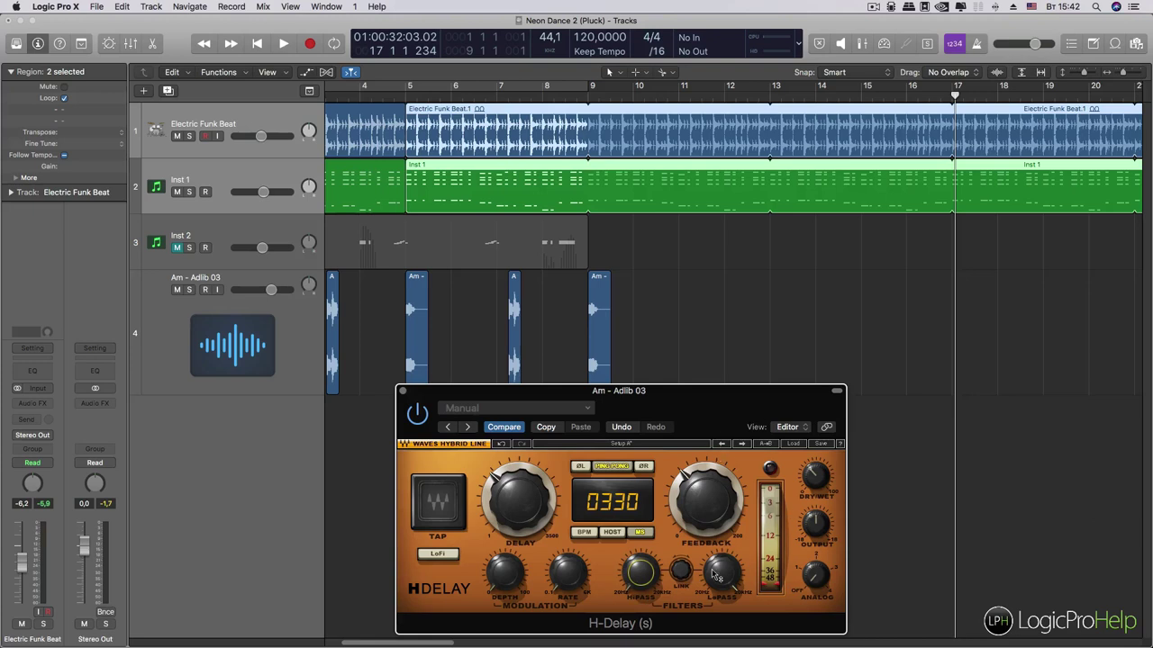
drag(680, 392, 621, 421)
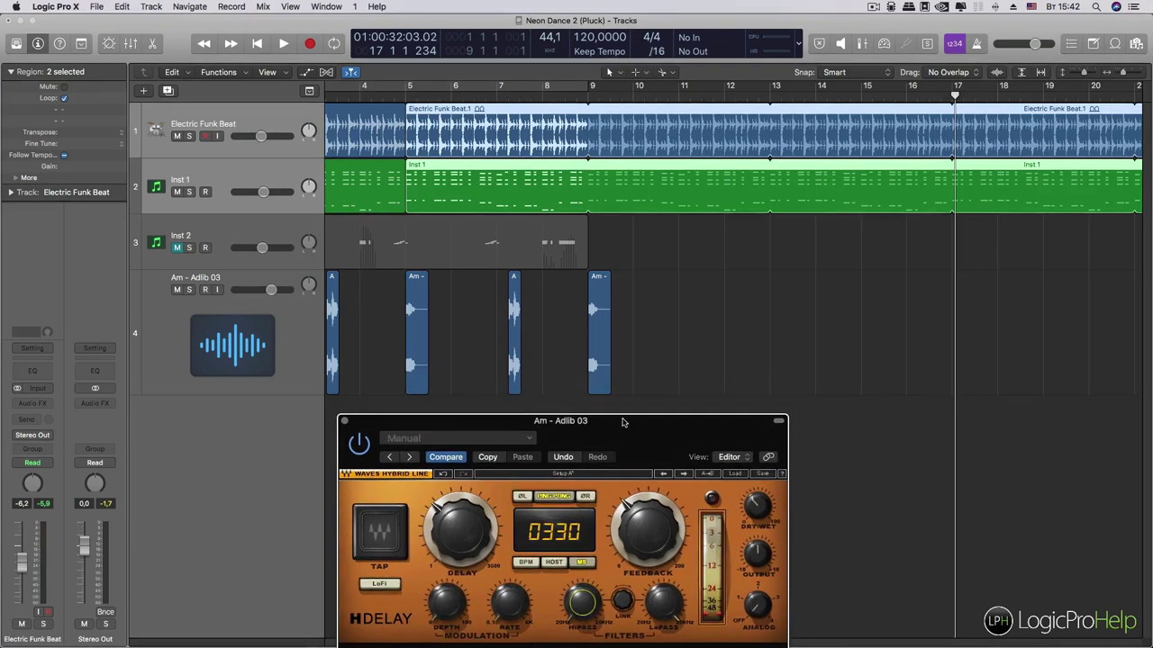
click(225, 307)
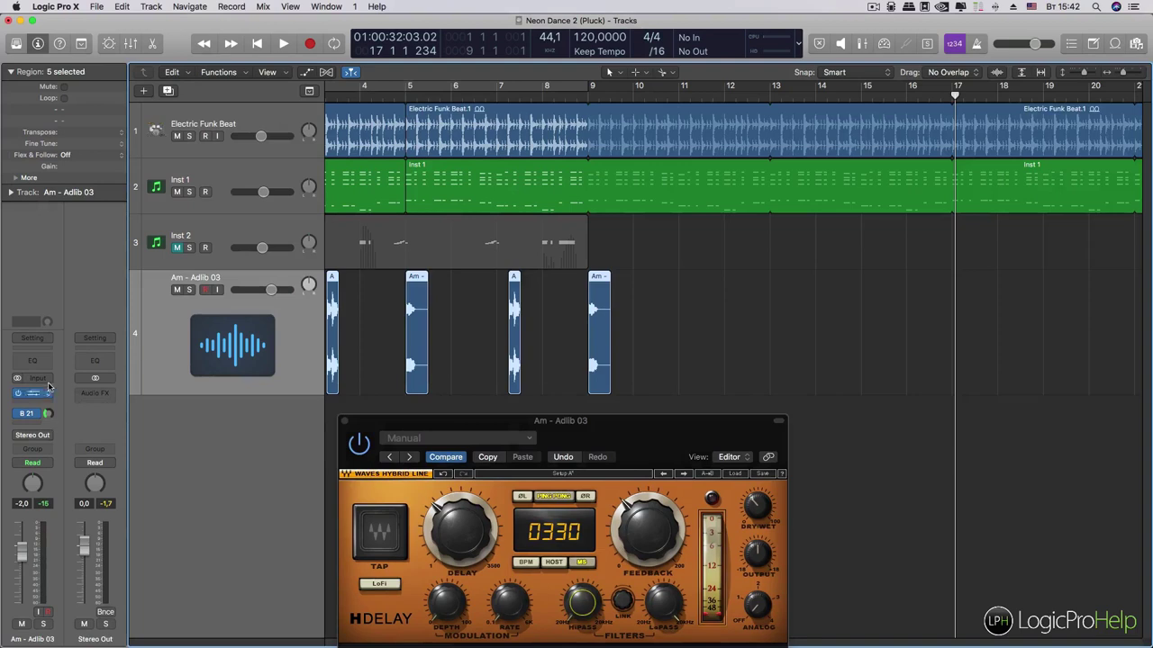
click(32, 436)
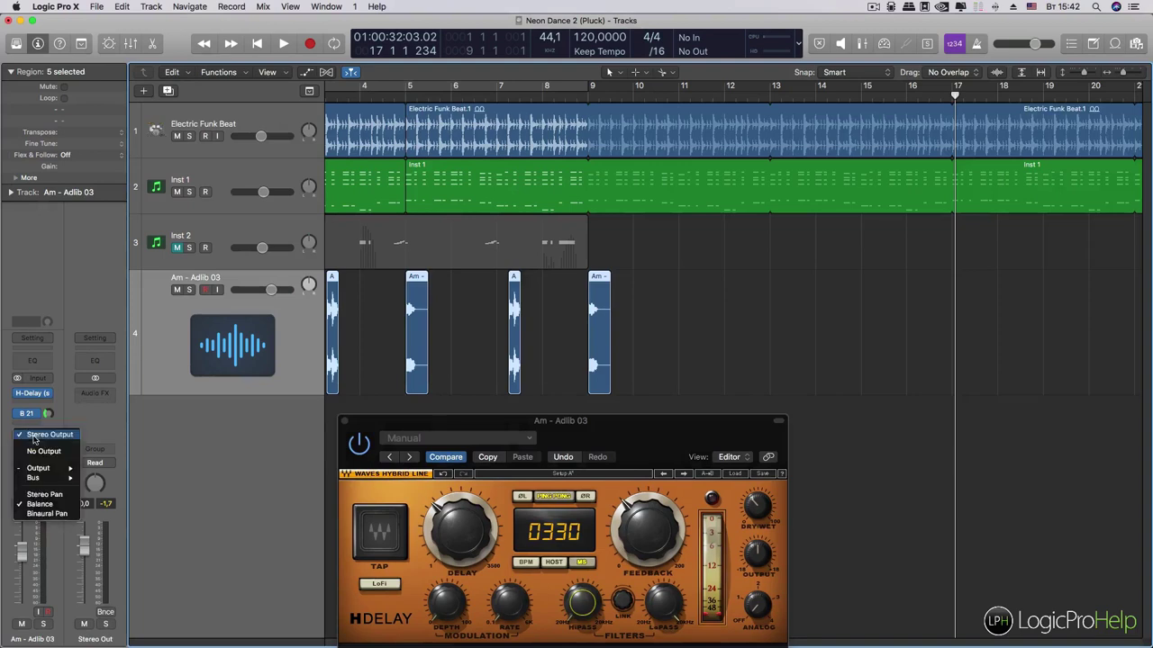
click(61, 307)
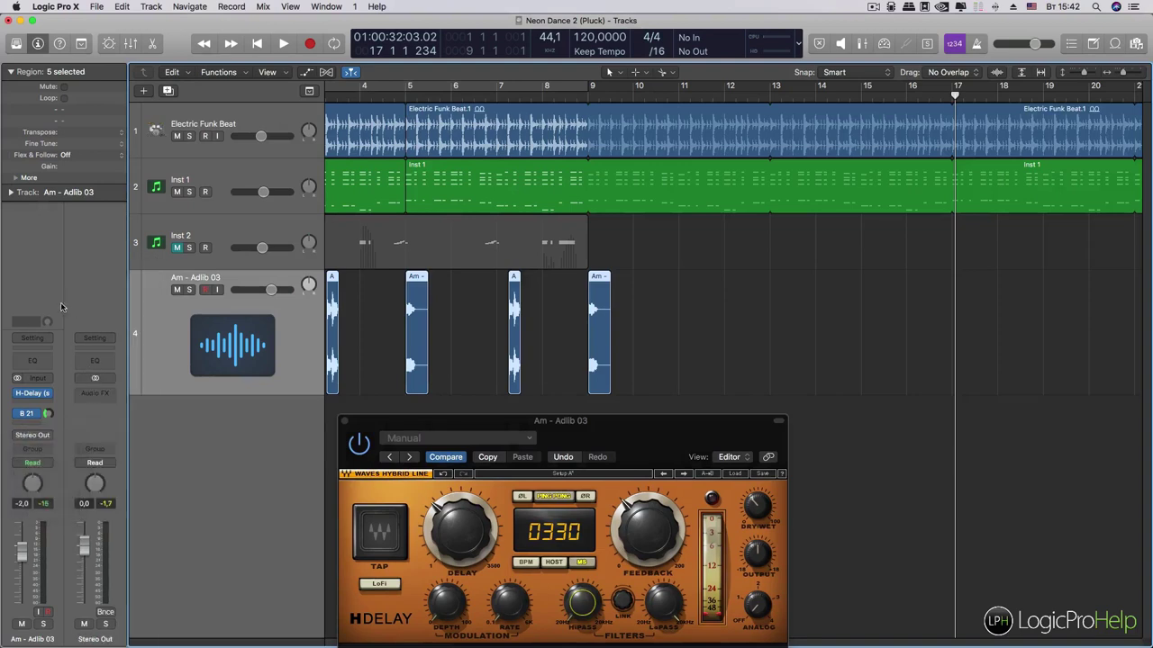
click(33, 462)
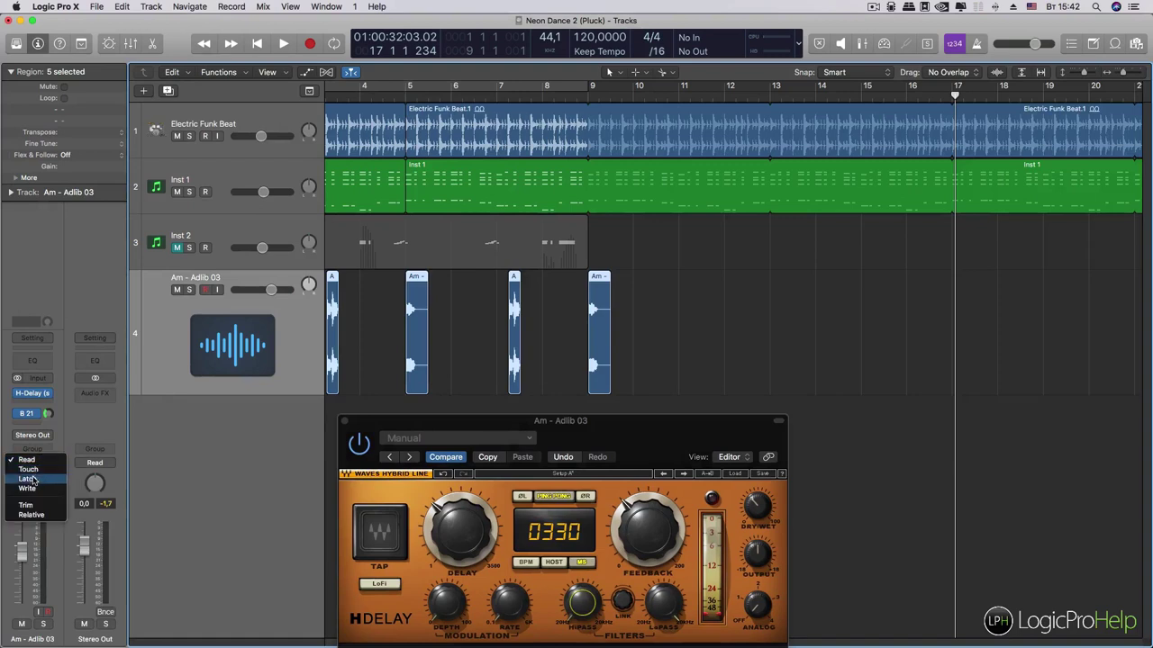
click(33, 479)
Step: Record H-Delay automation from bar 8, raising feedback, sweeping the high-pass and low-pass filters, and dropping feedback to 0 by bar 17
drag(591, 439, 298, 173)
drag(555, 98, 542, 98)
key(space)
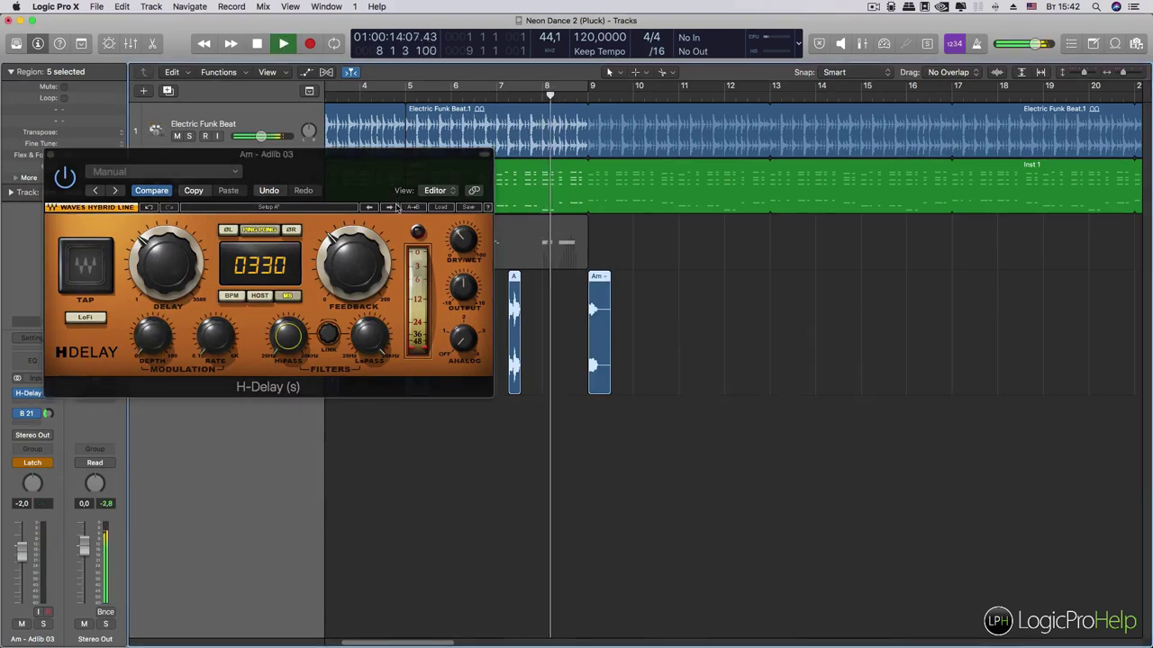
click(350, 272)
drag(350, 272, 351, 259)
drag(288, 337, 288, 284)
drag(369, 336, 369, 375)
drag(288, 337, 288, 330)
mouse_move(372, 337)
mouse_down()
mouse_move(372, 316)
mouse_move(372, 330)
mouse_up()
drag(353, 262, 353, 286)
key(space)
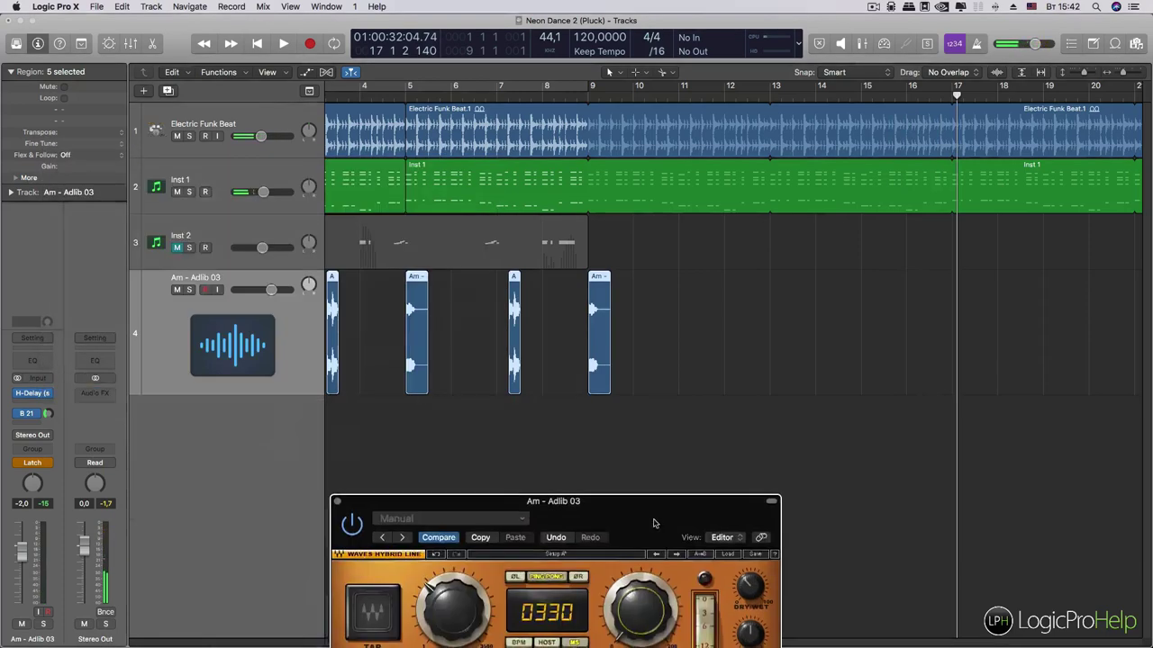
Step: Show all automation lanes of the Am - Adlib 03 track and set its automation mode to Read
click(310, 74)
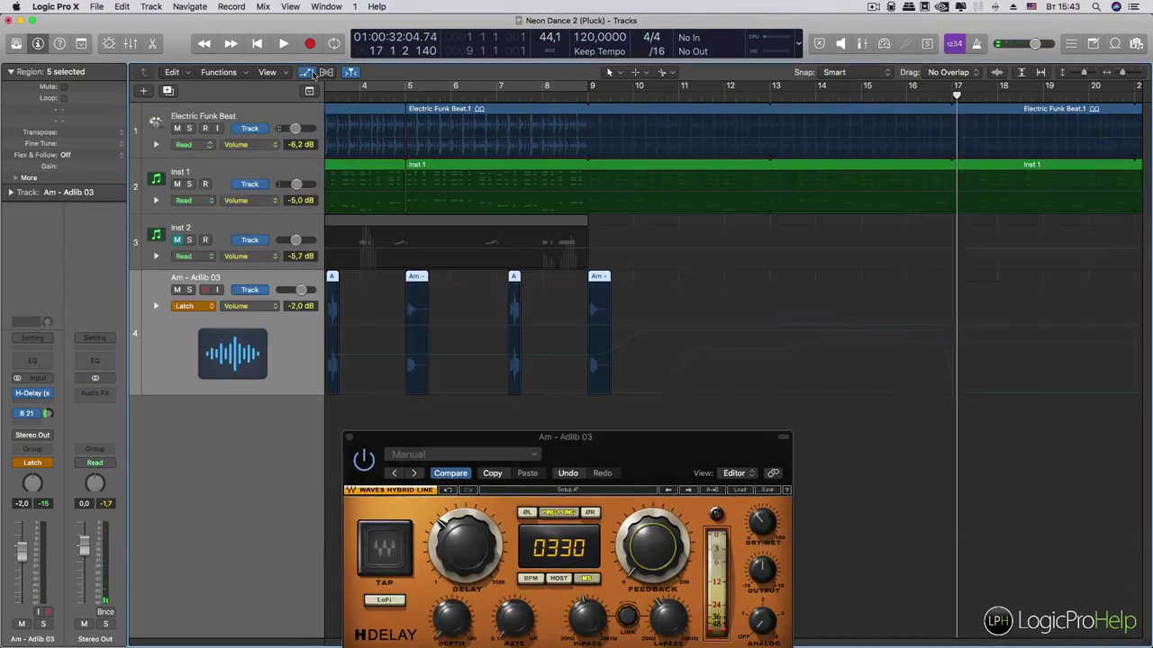
click(155, 307)
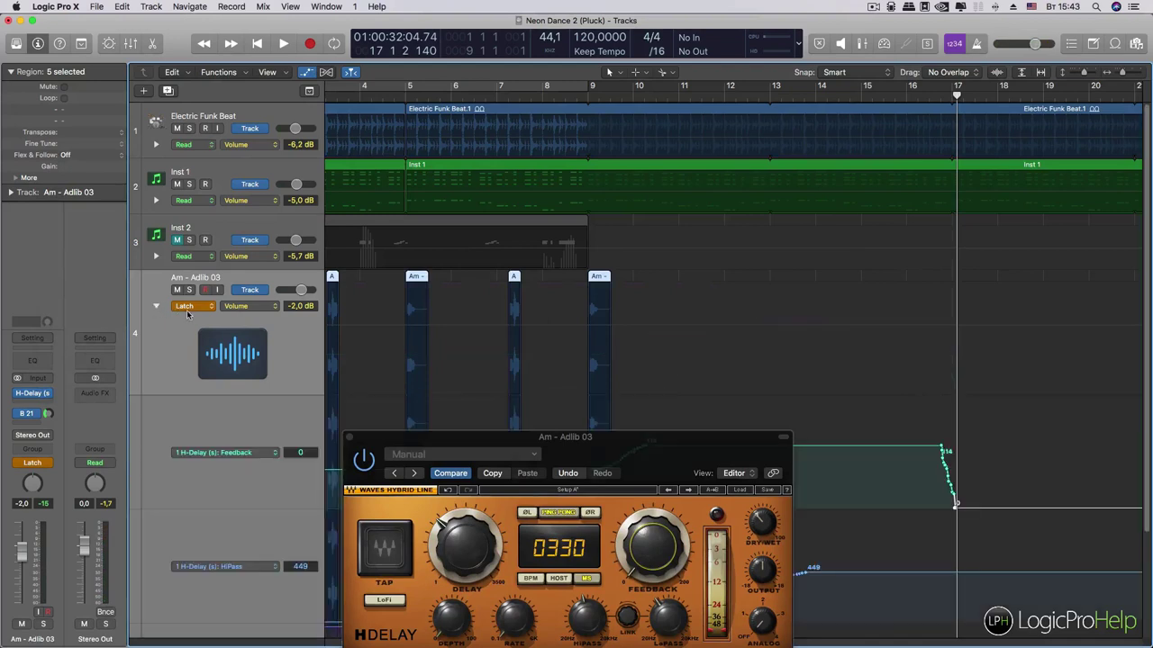
click(185, 306)
click(191, 287)
Step: Reshape the Feedback automation so it ramps from 70 to 118 over the ad-lib region at bar 9 and holds there
drag(552, 441, 268, 76)
scroll(550, 439, left, 1)
scroll(550, 441, left, 2)
scroll(550, 441, down, 1)
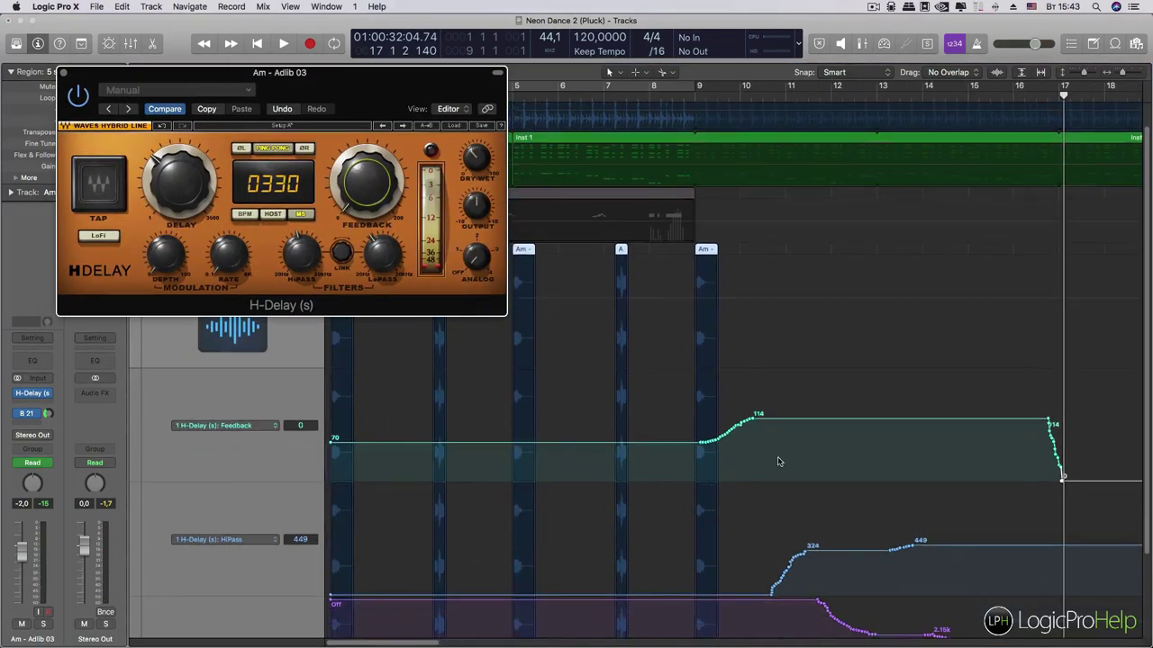
drag(755, 420, 718, 409)
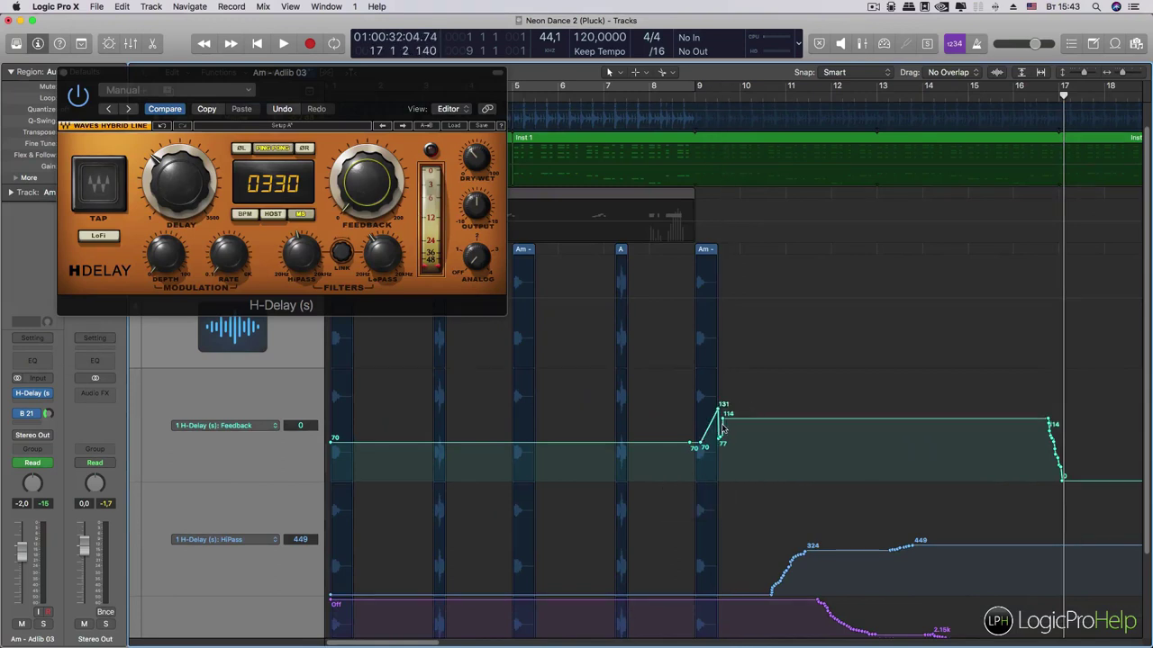
drag(727, 414, 772, 421)
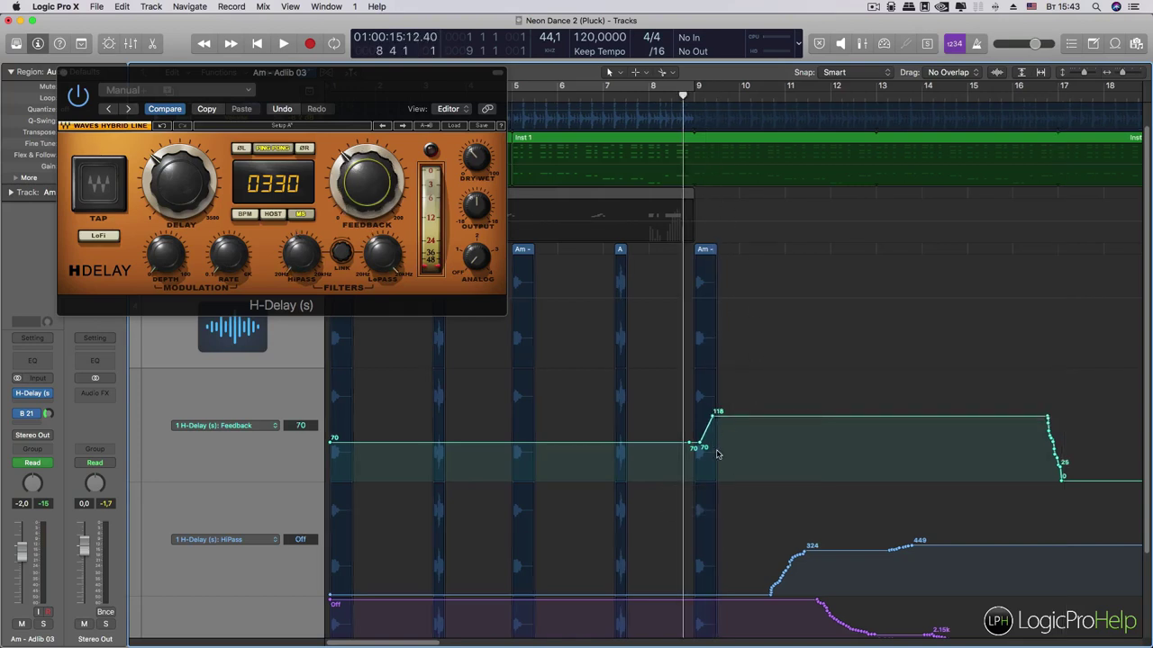
Step: Move the HiPass automation rise earlier, starting at 27 just after bar 9 and reaching 324 at bar 10
scroll(718, 453, right, 3)
scroll(718, 454, down, 1)
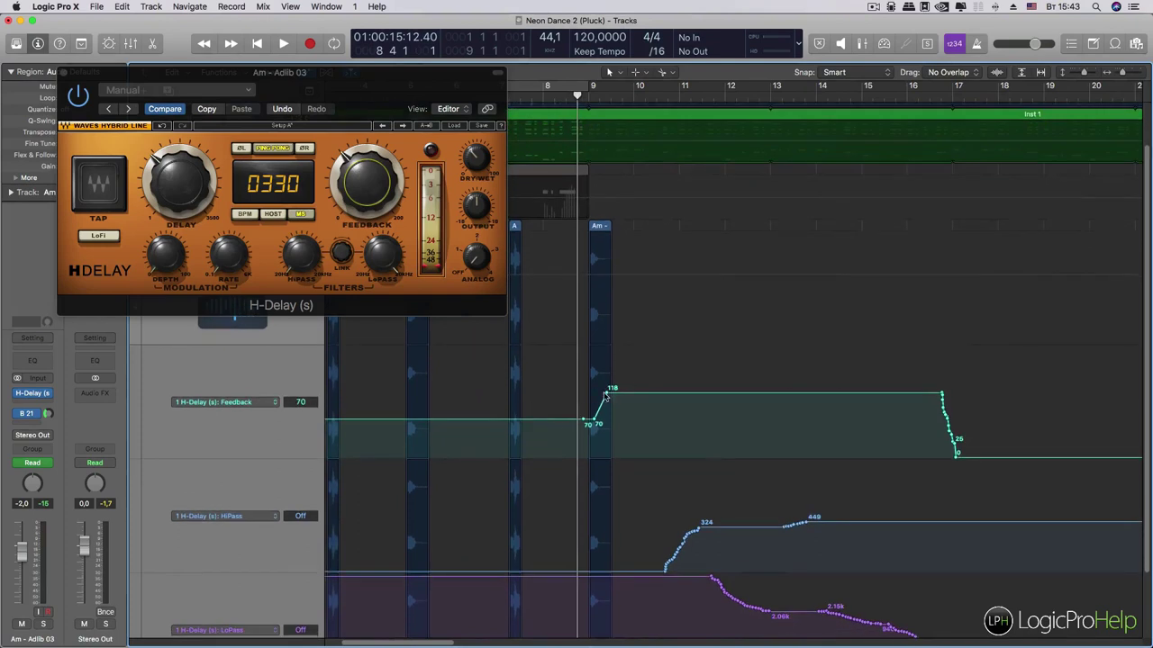
drag(666, 574, 612, 565)
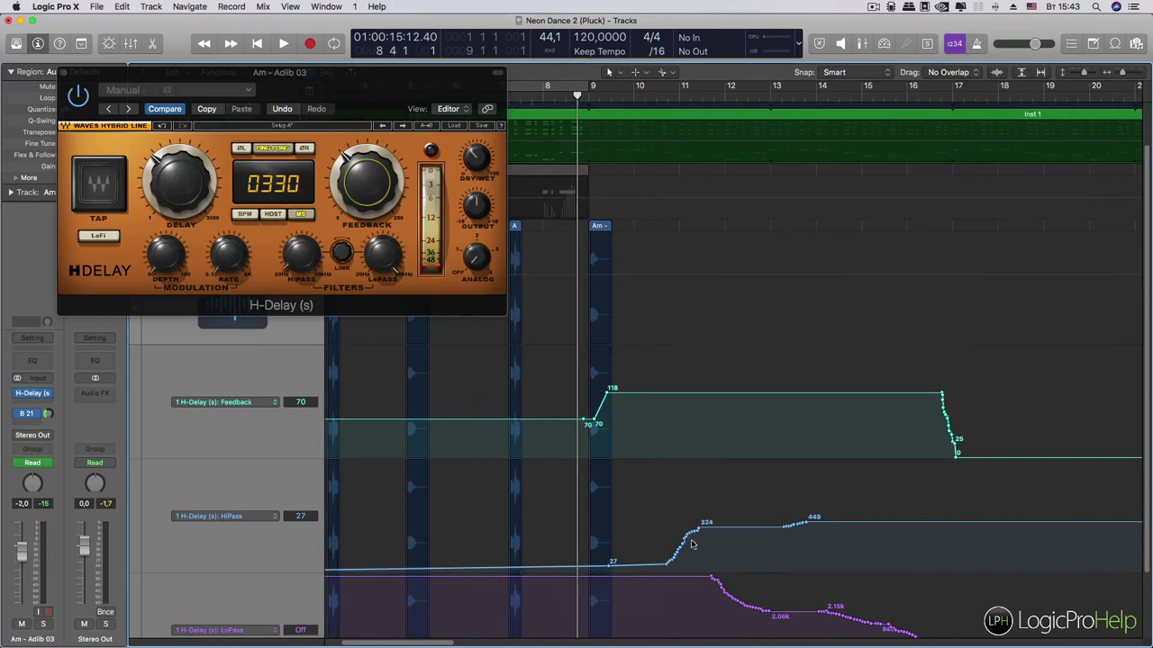
drag(698, 530, 639, 523)
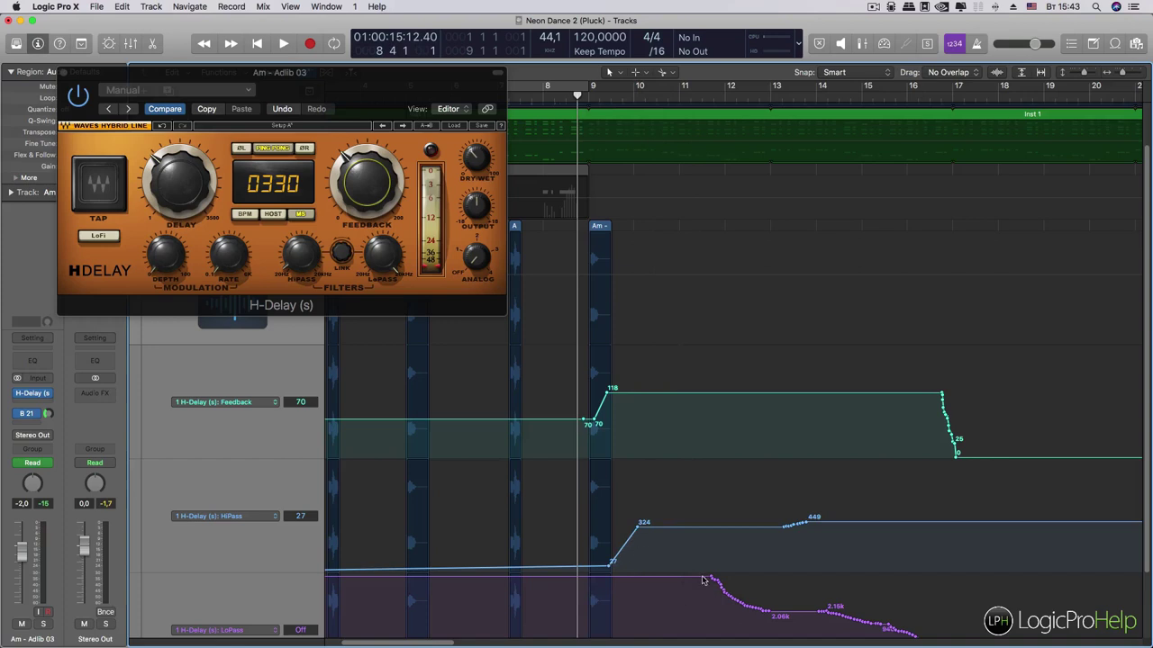
Step: Simplify the LoPass automation into one straight descent starting from Off shortly after bar 9
drag(677, 576, 625, 576)
click(625, 576)
mouse_move(718, 582)
mouse_down()
mouse_move(666, 588)
mouse_move(701, 605)
mouse_move(761, 599)
mouse_move(942, 638)
mouse_up()
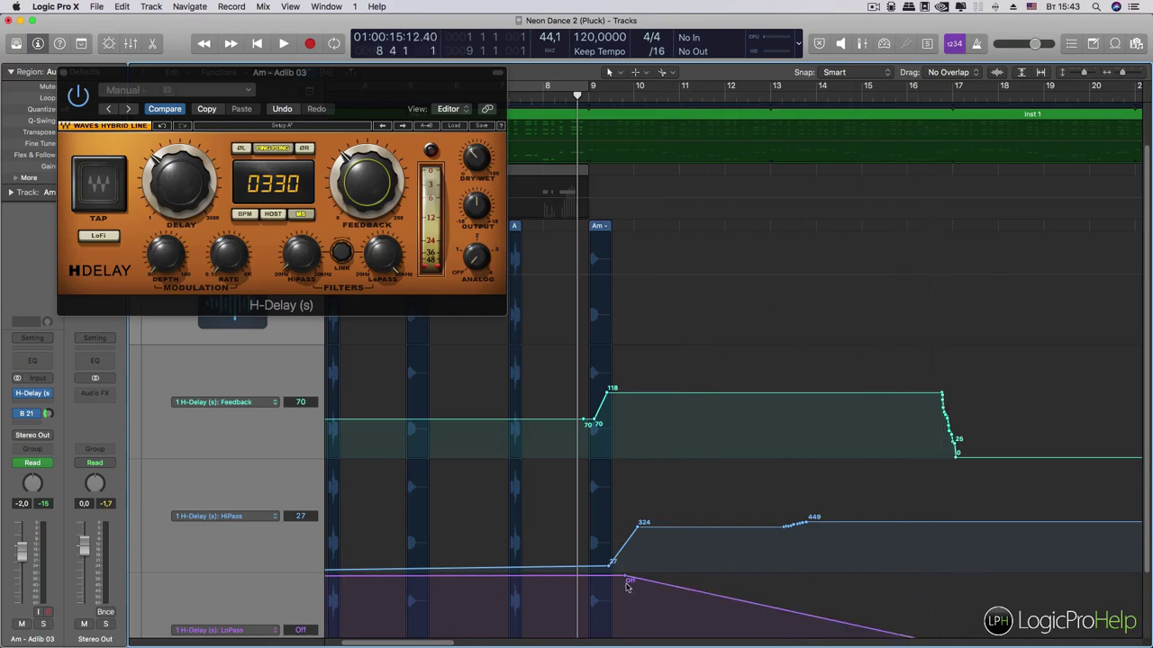
Step: Play from just before bar 9 and move the HiPass 449 point back to about bar 10
click(587, 97)
key(space)
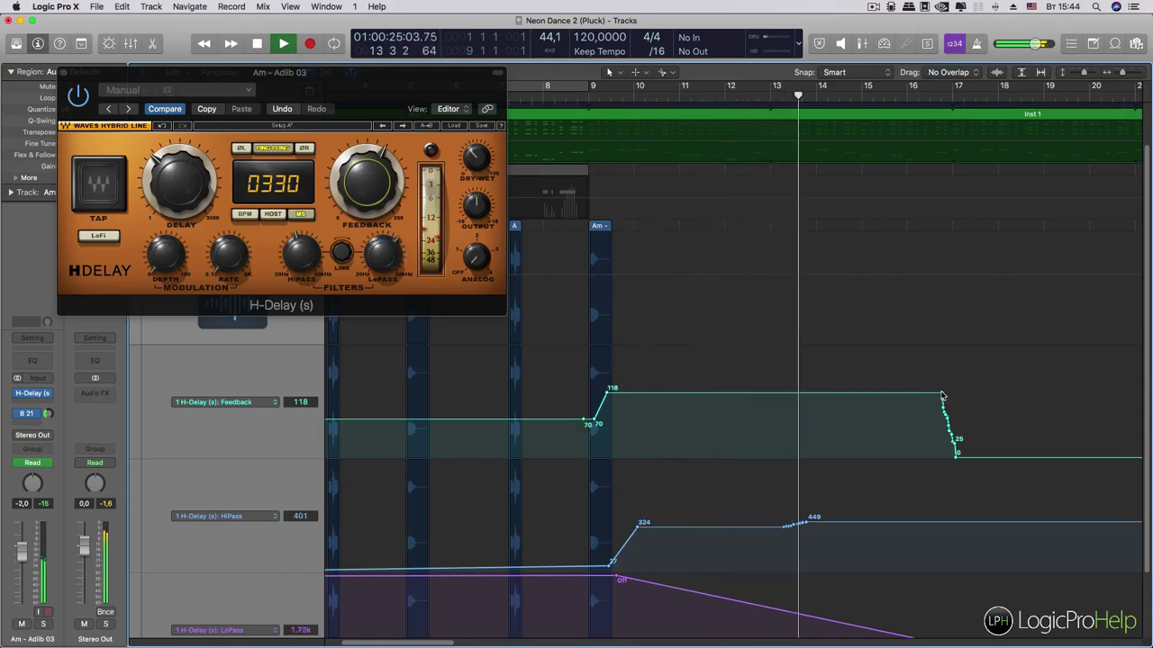
drag(806, 524, 644, 519)
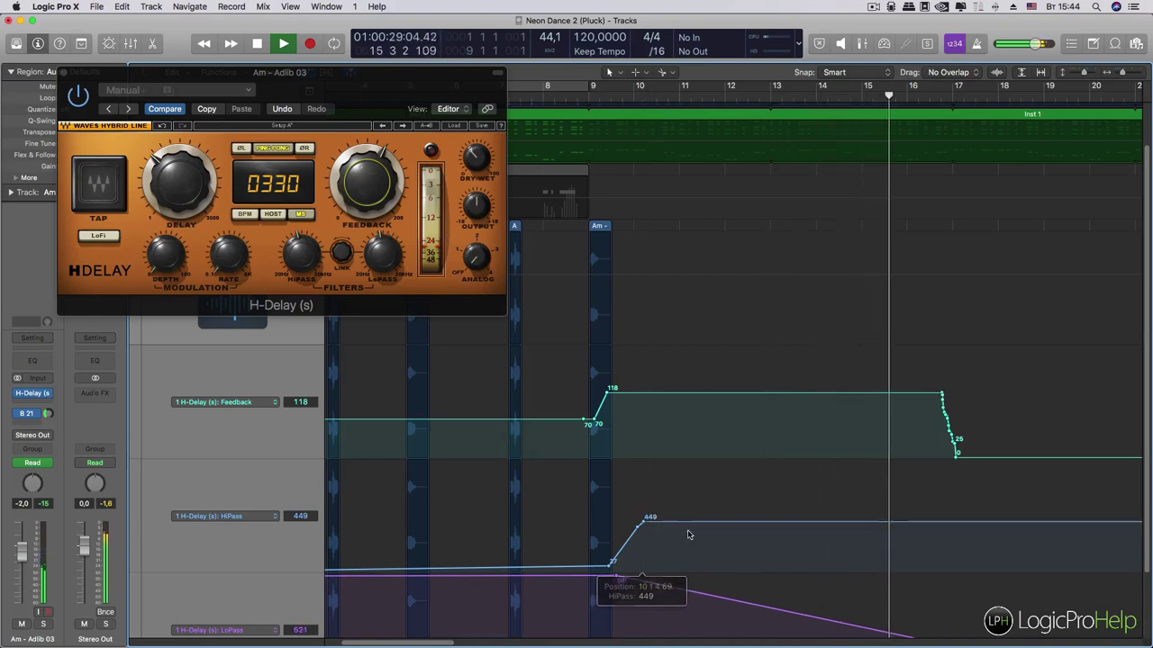
key(space)
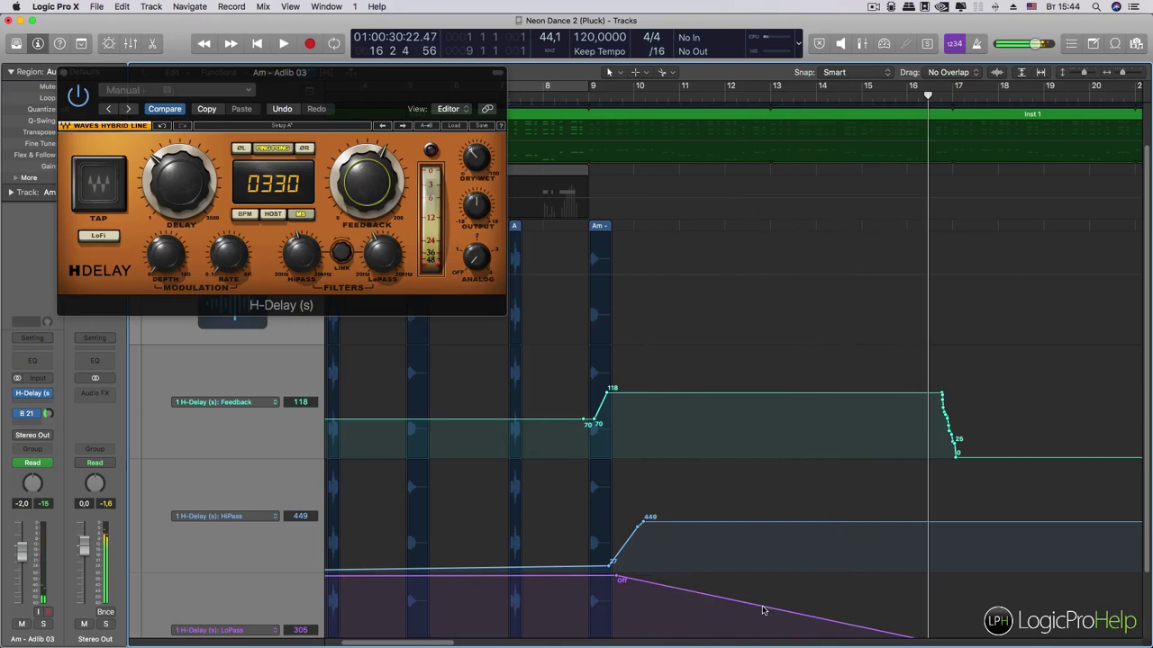
Step: Bend the LoPass descent into a smooth curve and shift the HiPass ramp earlier so it starts at bar 9
mouse_move(760, 612)
mouse_down()
mouse_move(773, 624)
mouse_move(765, 610)
mouse_up()
scroll(763, 610, down, 5)
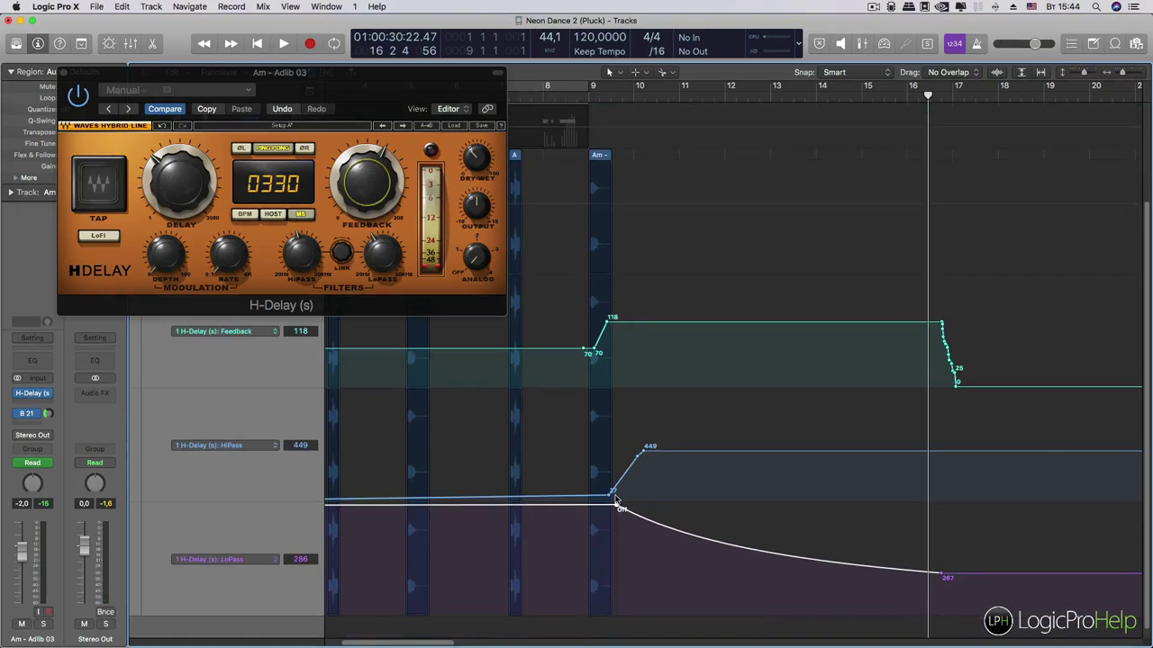
drag(642, 452, 621, 452)
drag(609, 495, 588, 495)
Step: Play from before bar 9 to check the edited feedback and filter automation
click(574, 97)
key(space)
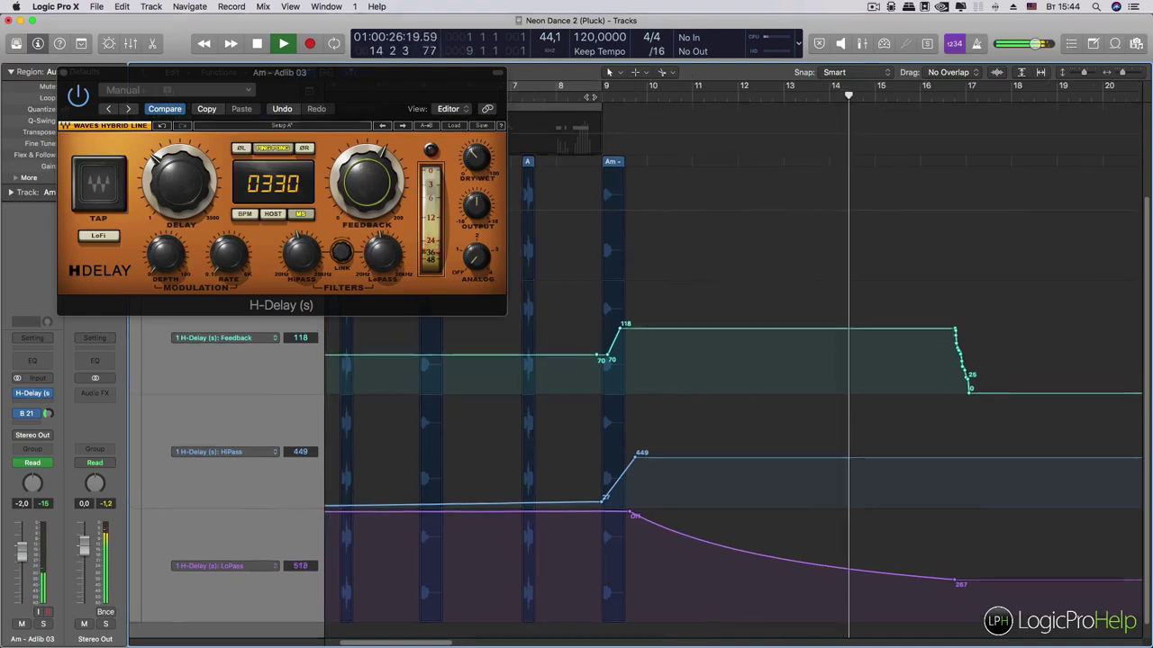
key(space)
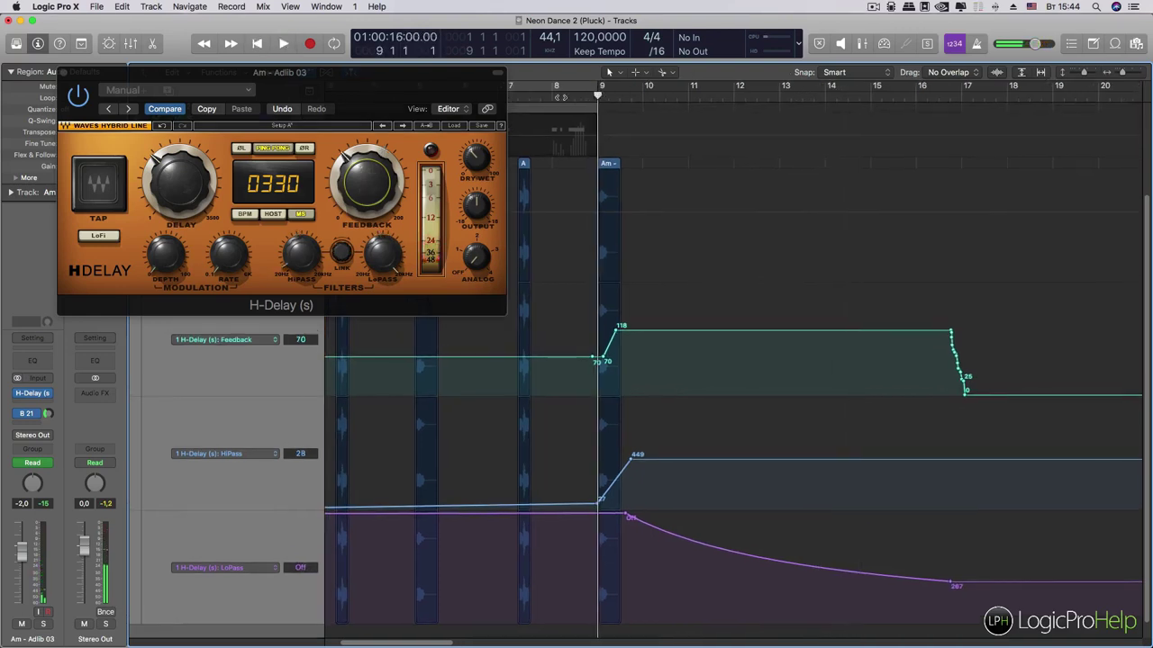
Step: Adjust the H-Delay modulation depth and rate while playing the delay tail from bar 9
click(167, 257)
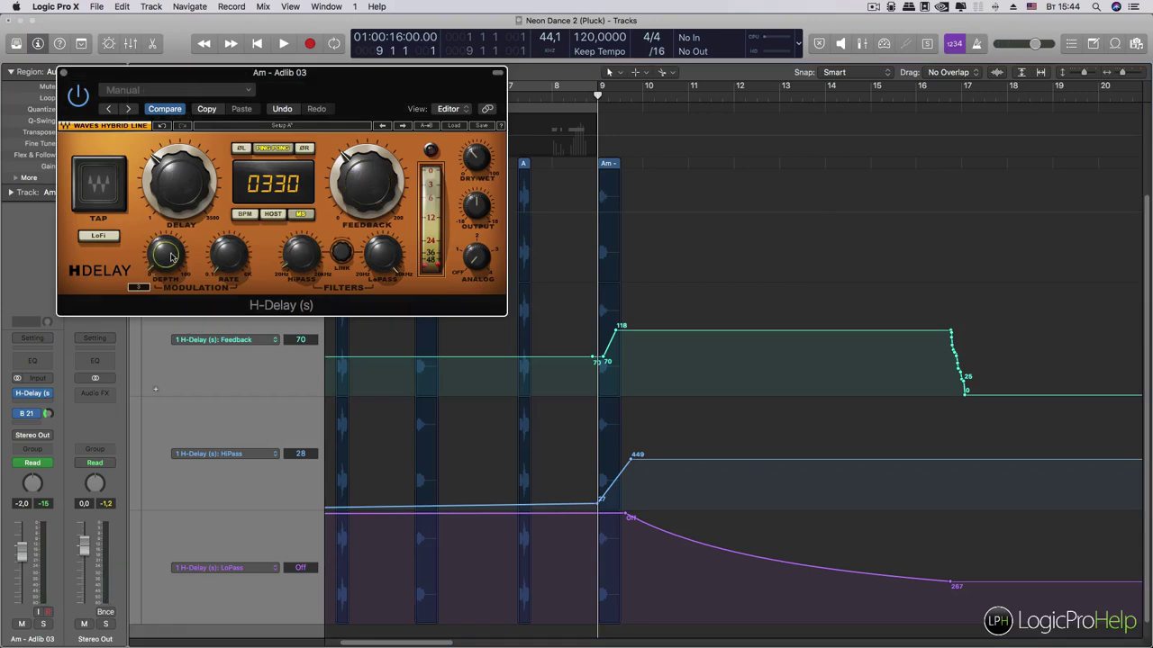
key(space)
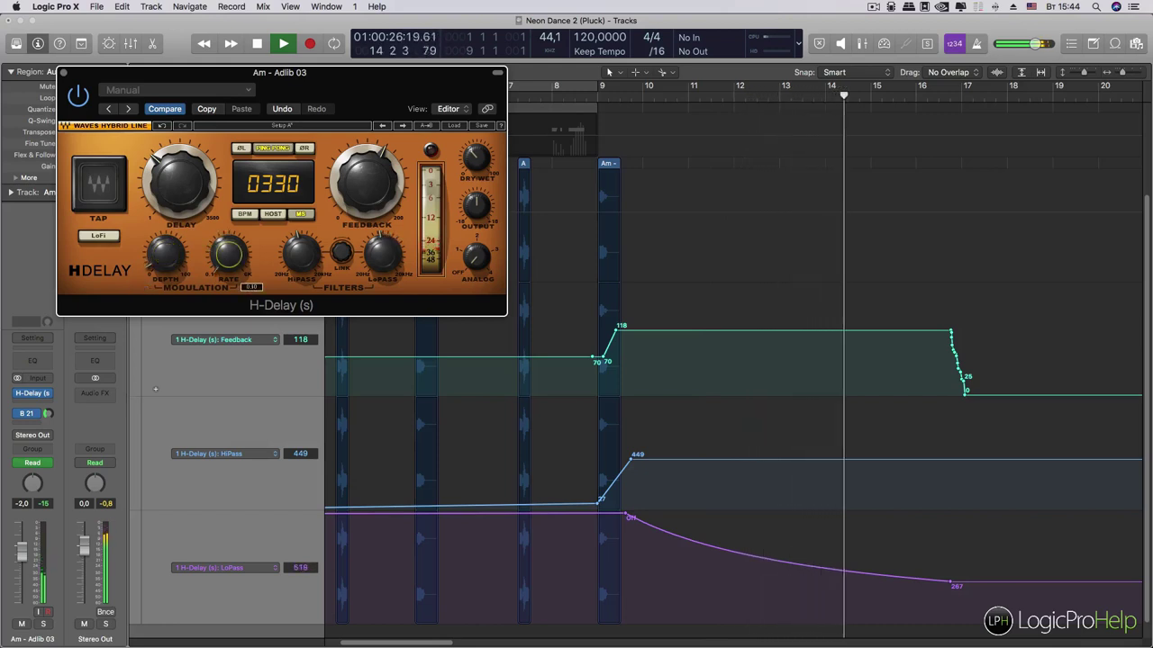
key(space)
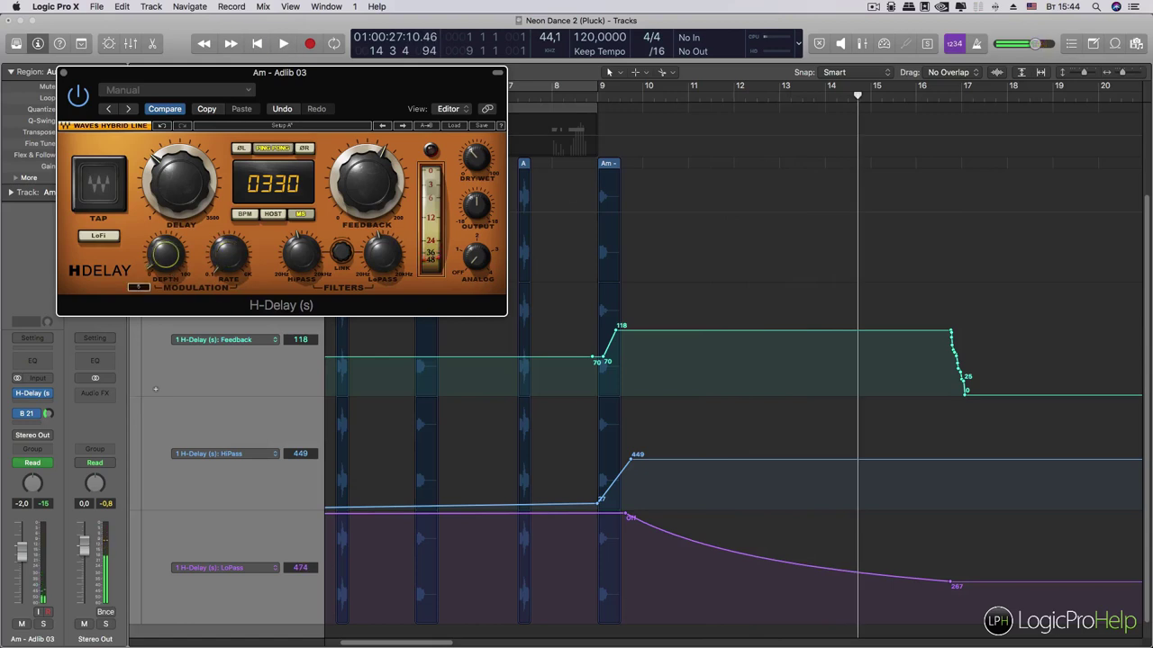
Step: Replay from just before bar 9 while readjusting the modulation depth and raising the modulation rate
drag(573, 102, 593, 102)
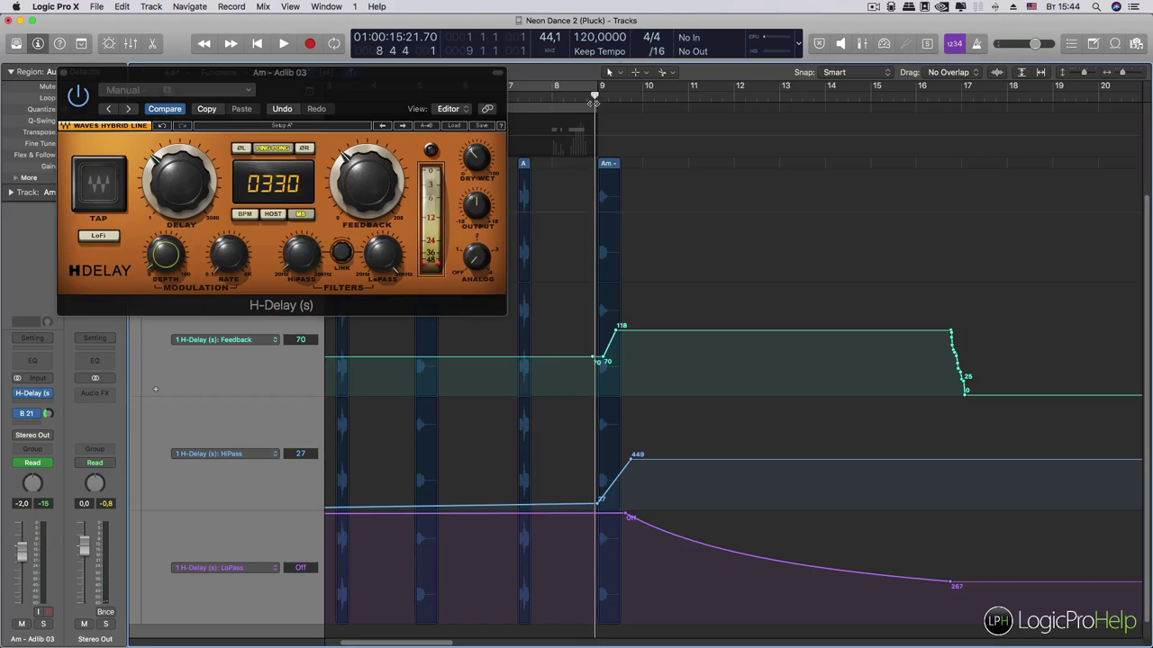
click(163, 268)
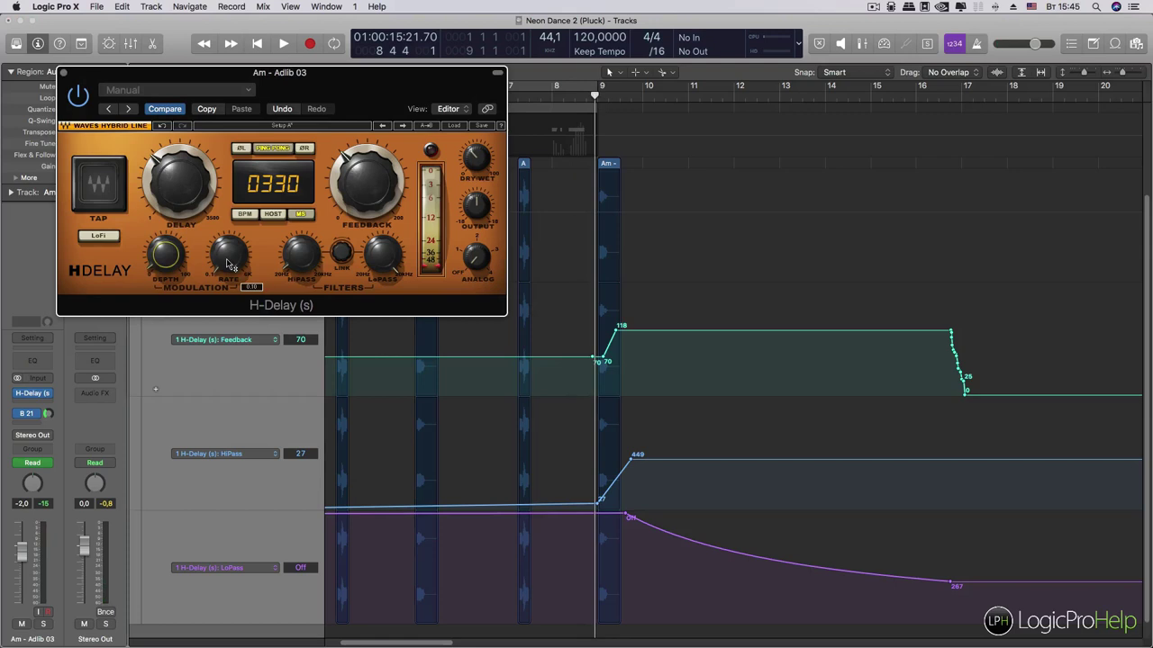
key(space)
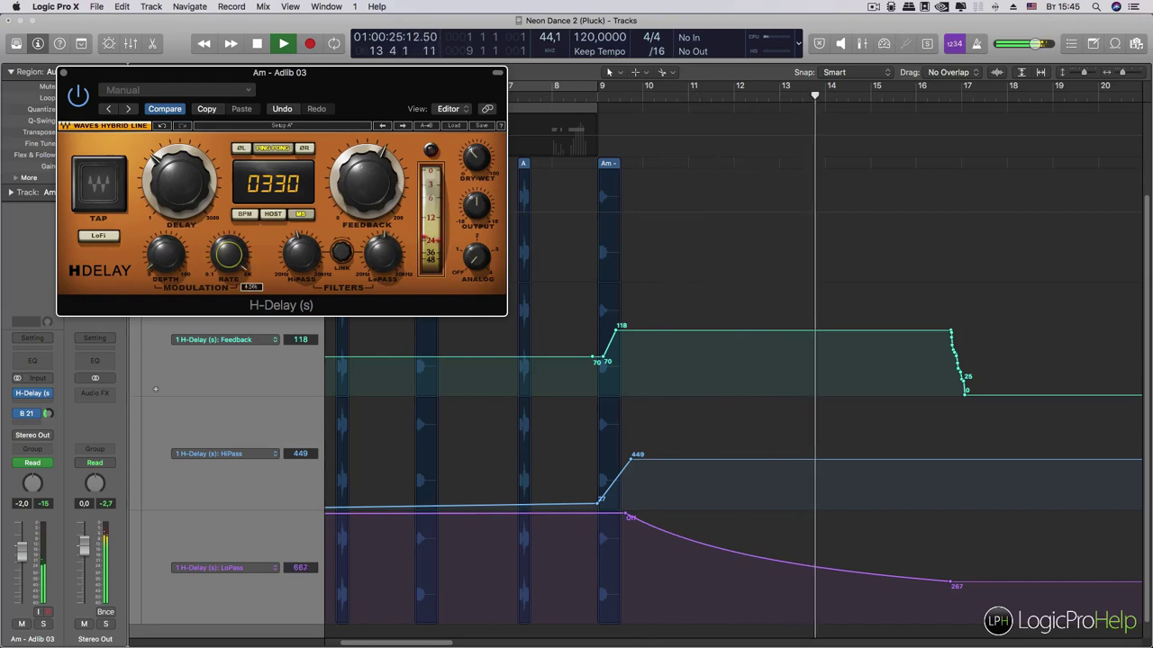
key(space)
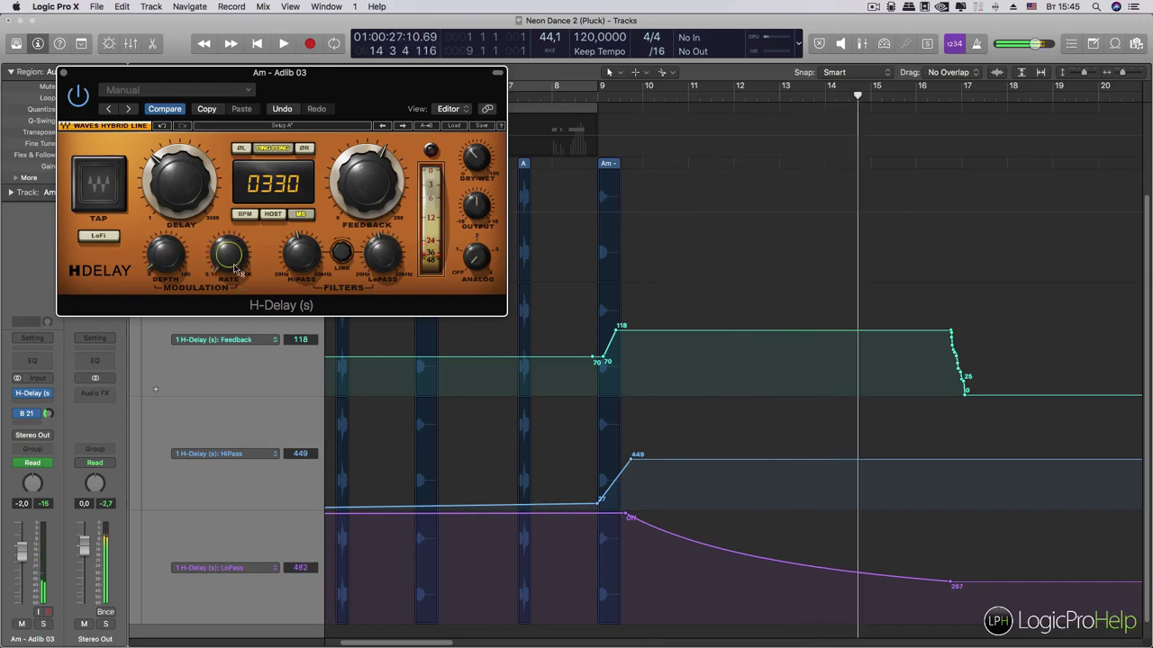
Step: Switch the ad-lib track's automation to Latch and record the modulation rate rising gradually from bar 9 to 670
click(592, 96)
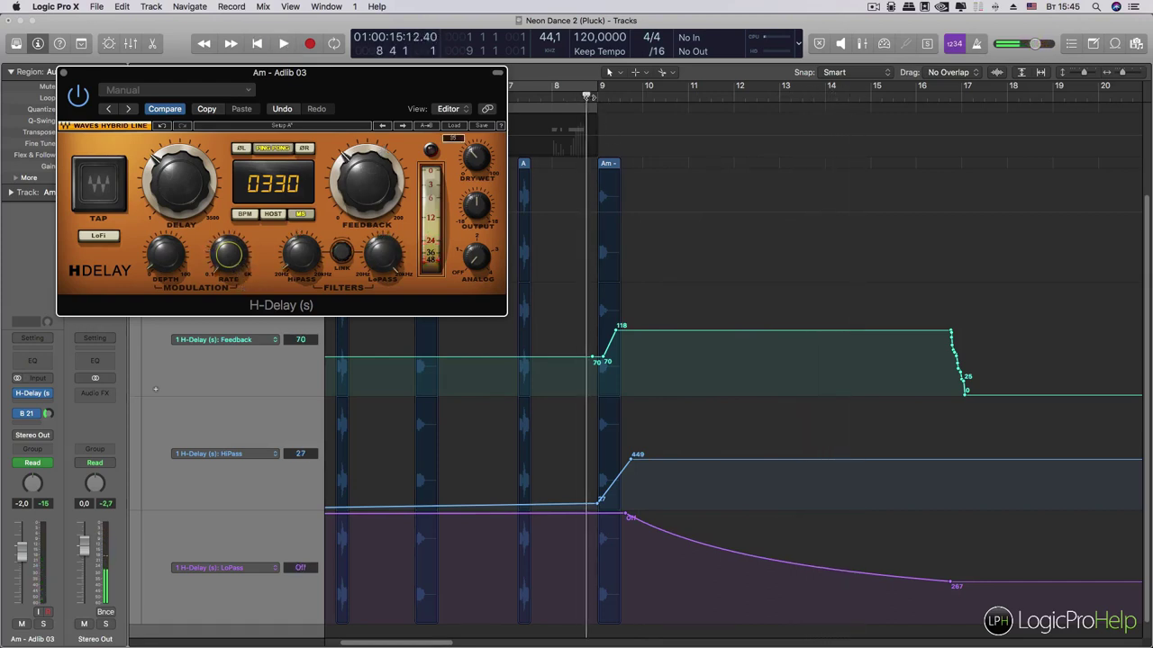
click(37, 461)
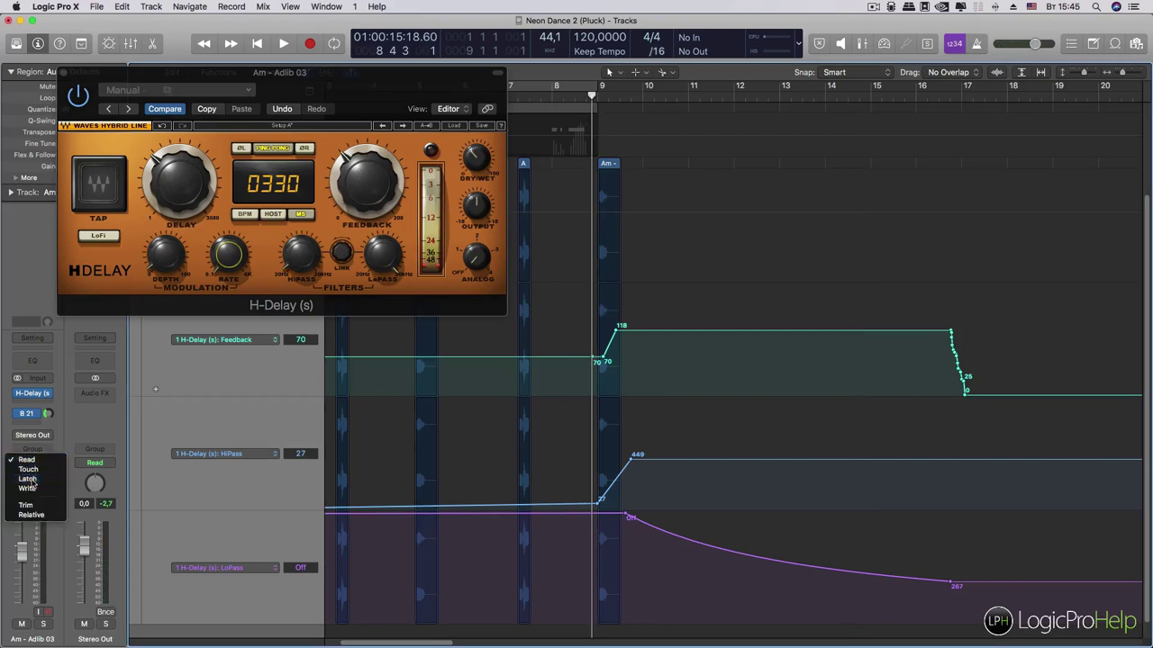
click(28, 478)
key(space)
drag(232, 260, 232, 204)
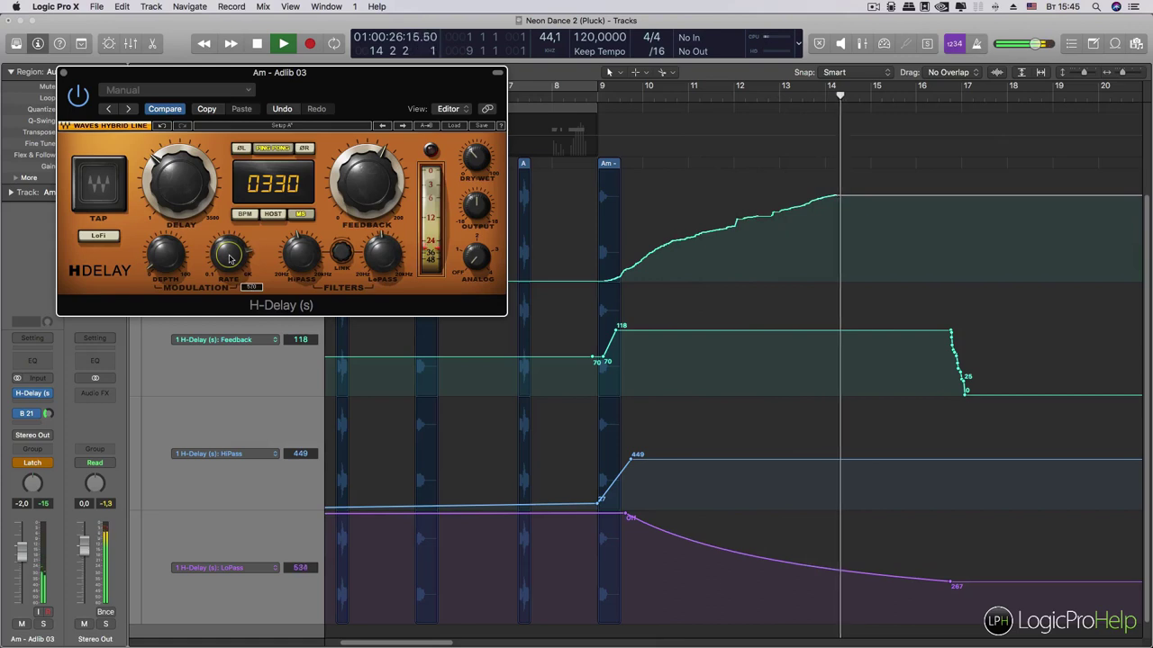
key(space)
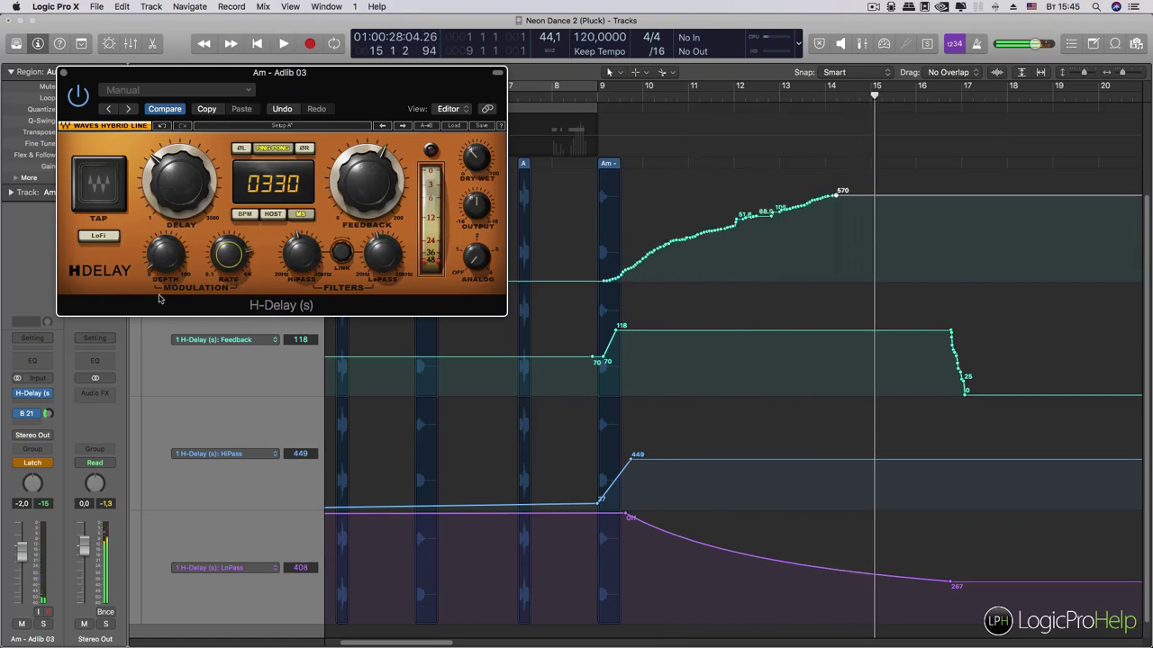
Step: Return the ad-lib track's automation to Read and reduce the recorded rate curve to a straight ramp from bar 9 up to 603
click(36, 463)
click(27, 440)
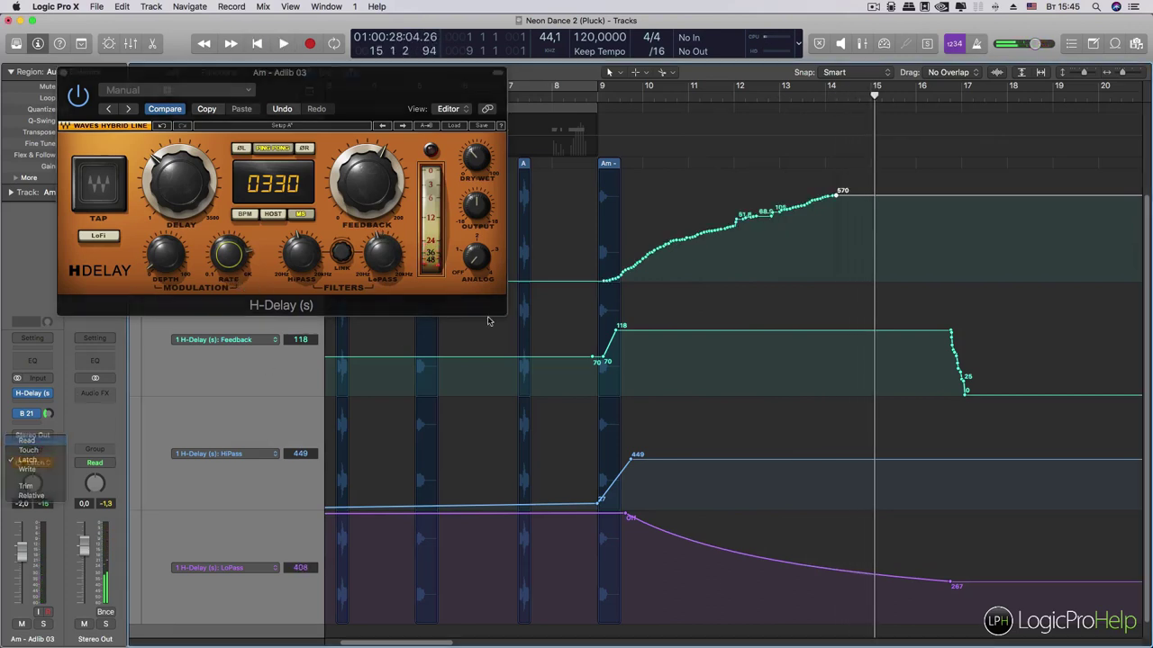
drag(837, 196, 764, 196)
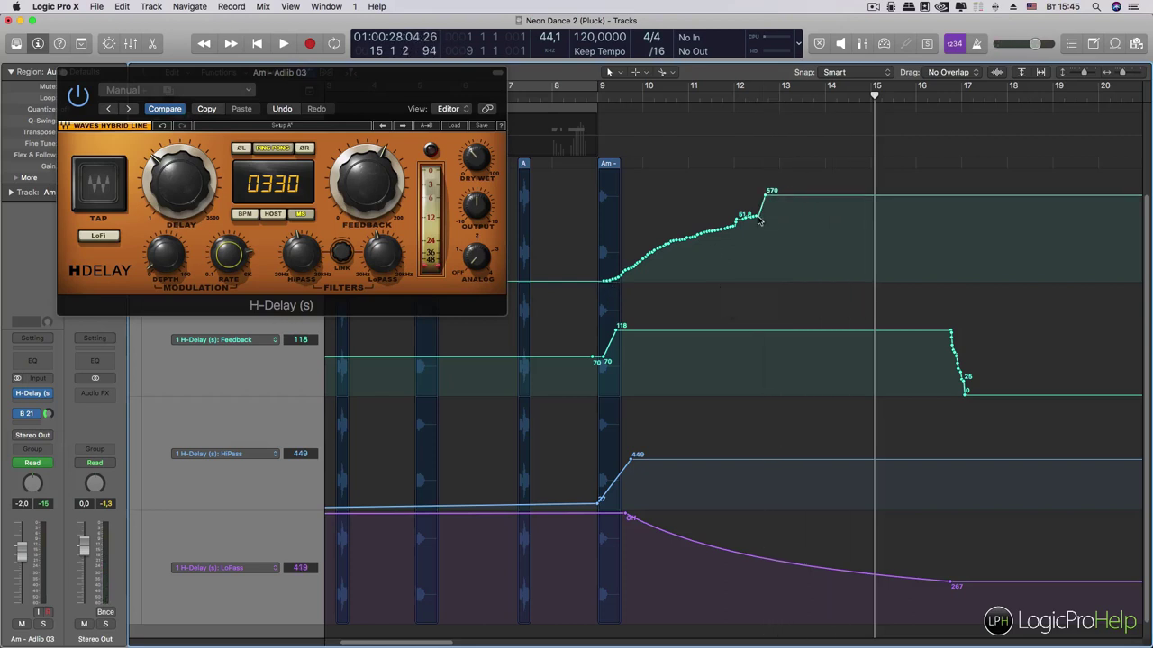
drag(607, 285, 762, 282)
drag(761, 198, 765, 194)
Step: Play the delay tail from bar 9 twice to check the rate ramp and try out the modulation depth
click(591, 95)
key(space)
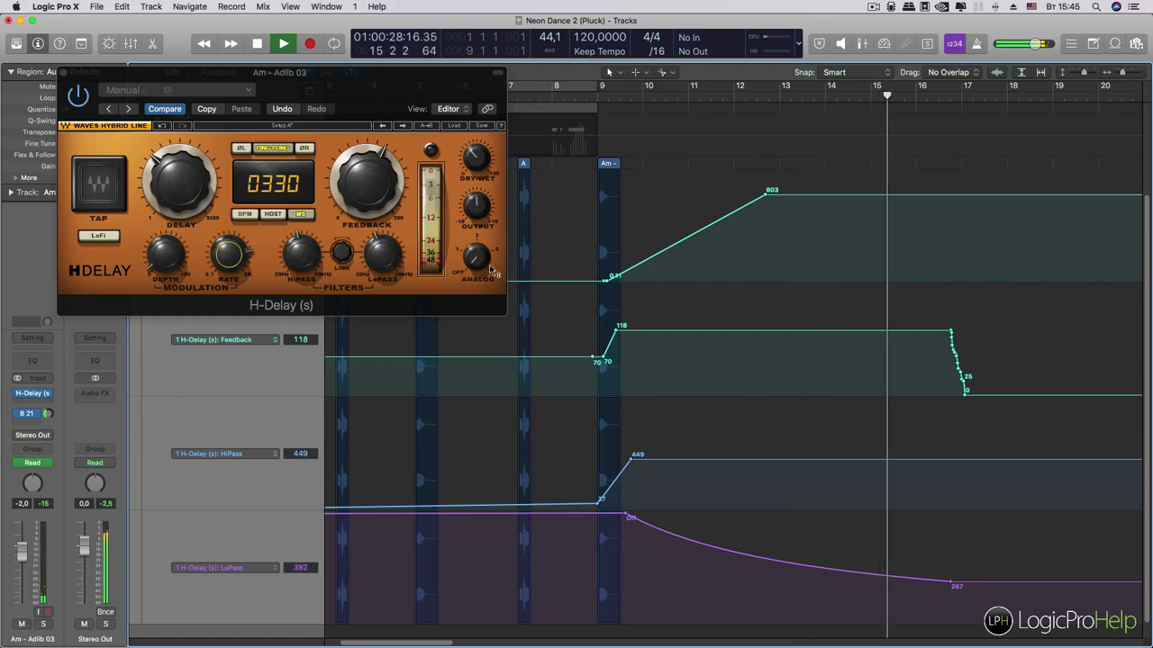
key(space)
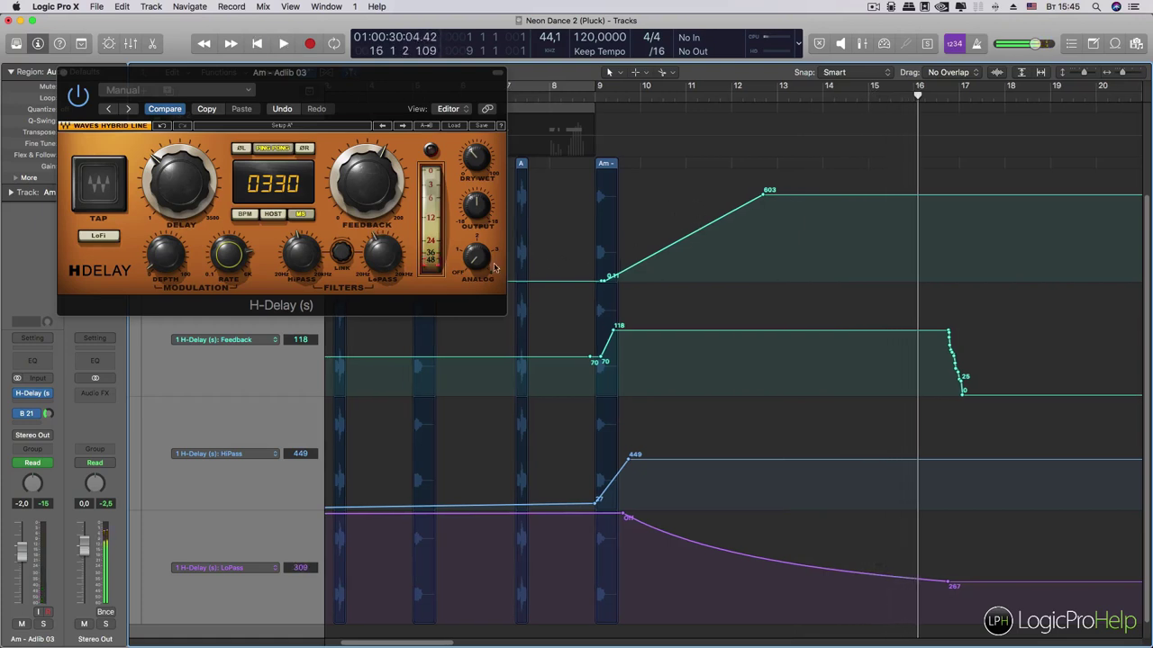
click(596, 97)
key(space)
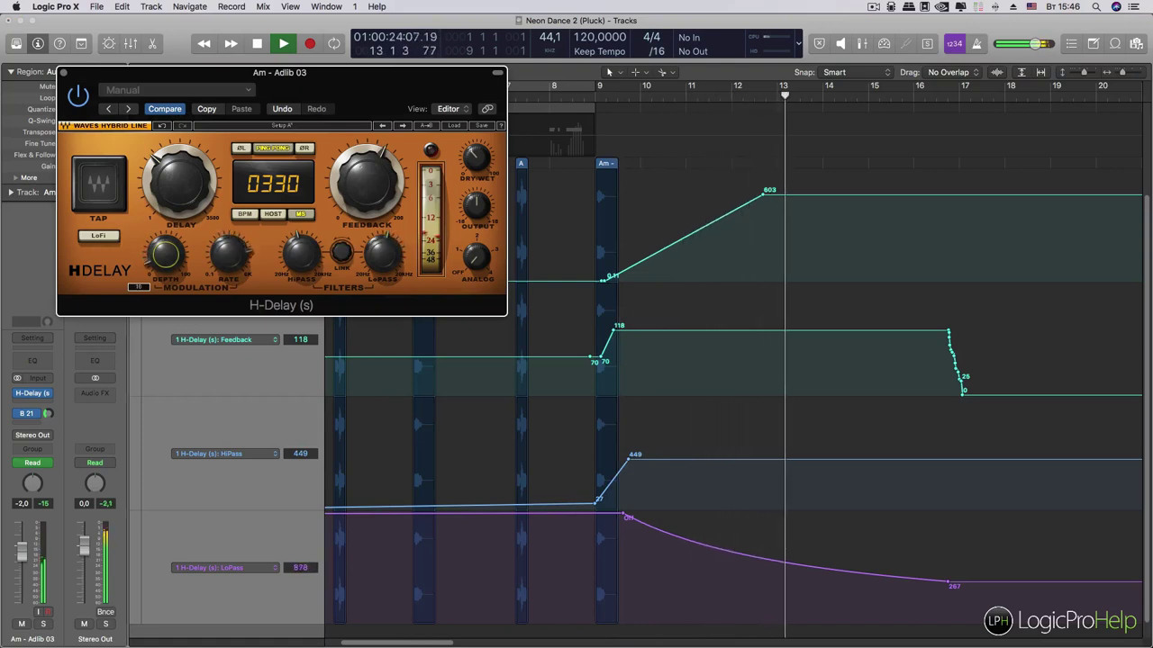
key(space)
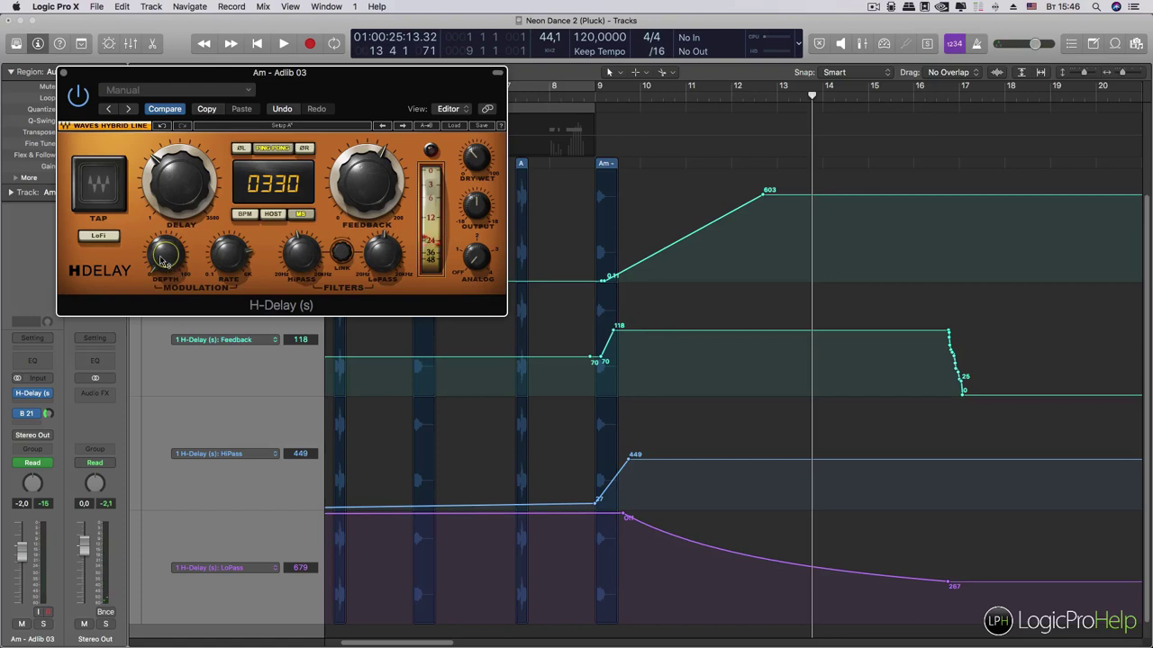
Step: Switch the ad-lib track's automation to Latch and record the modulation depth rising gradually after bar 9 to 49%
click(595, 98)
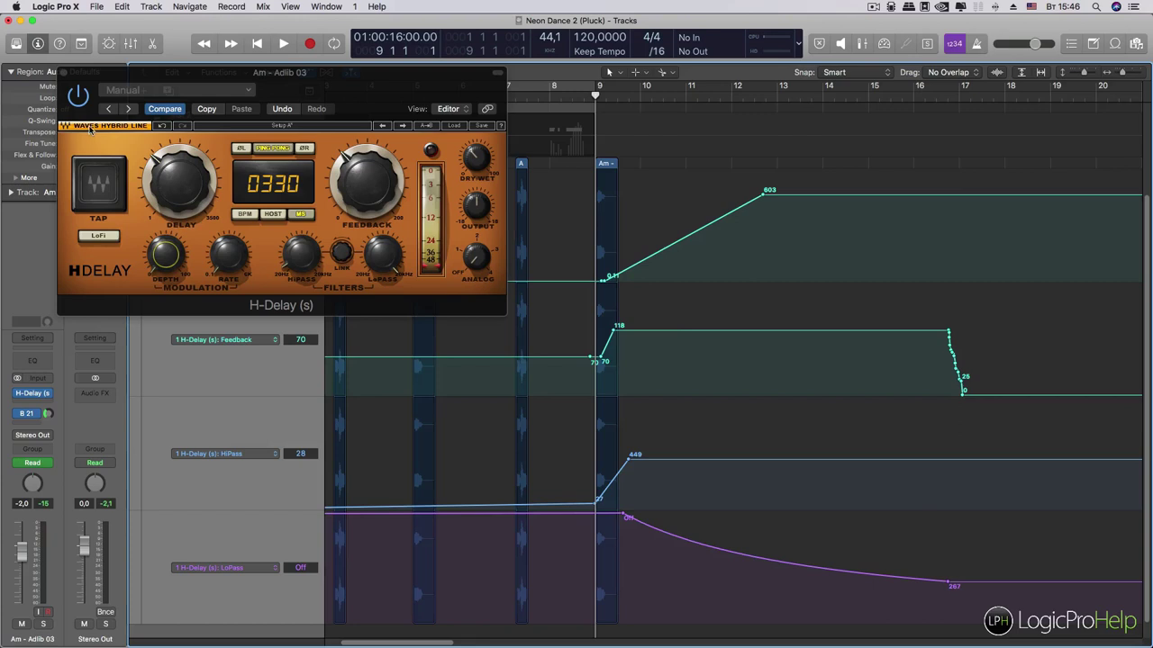
click(34, 464)
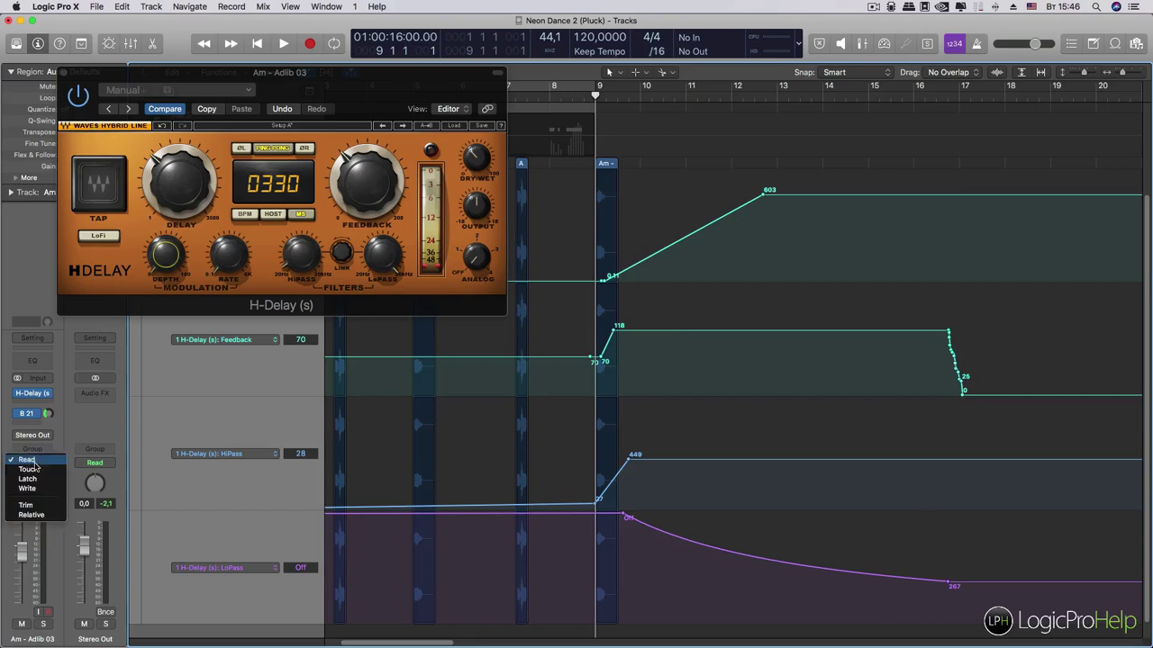
click(27, 478)
key(space)
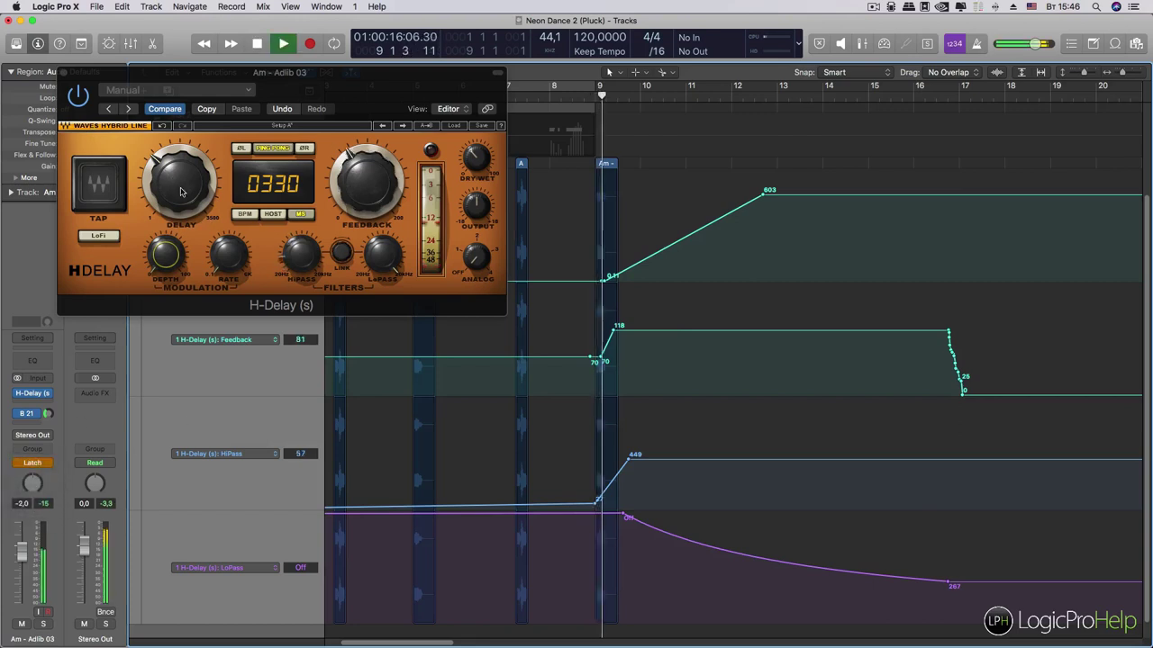
click(166, 260)
drag(166, 259, 167, 219)
drag(164, 262, 164, 256)
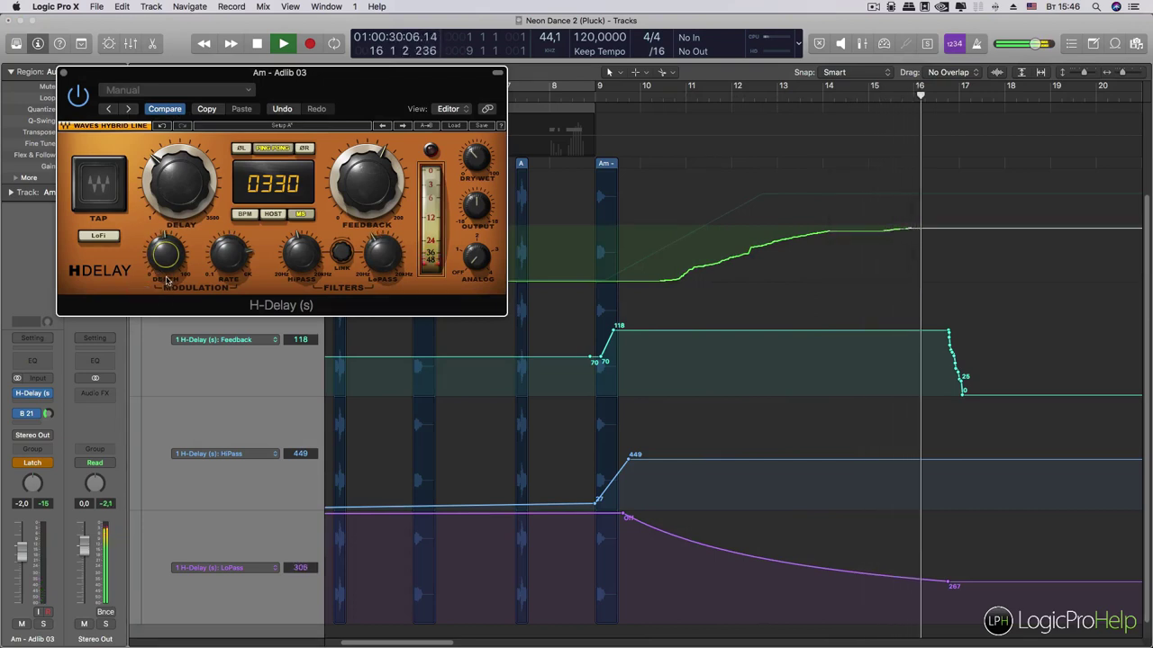
key(space)
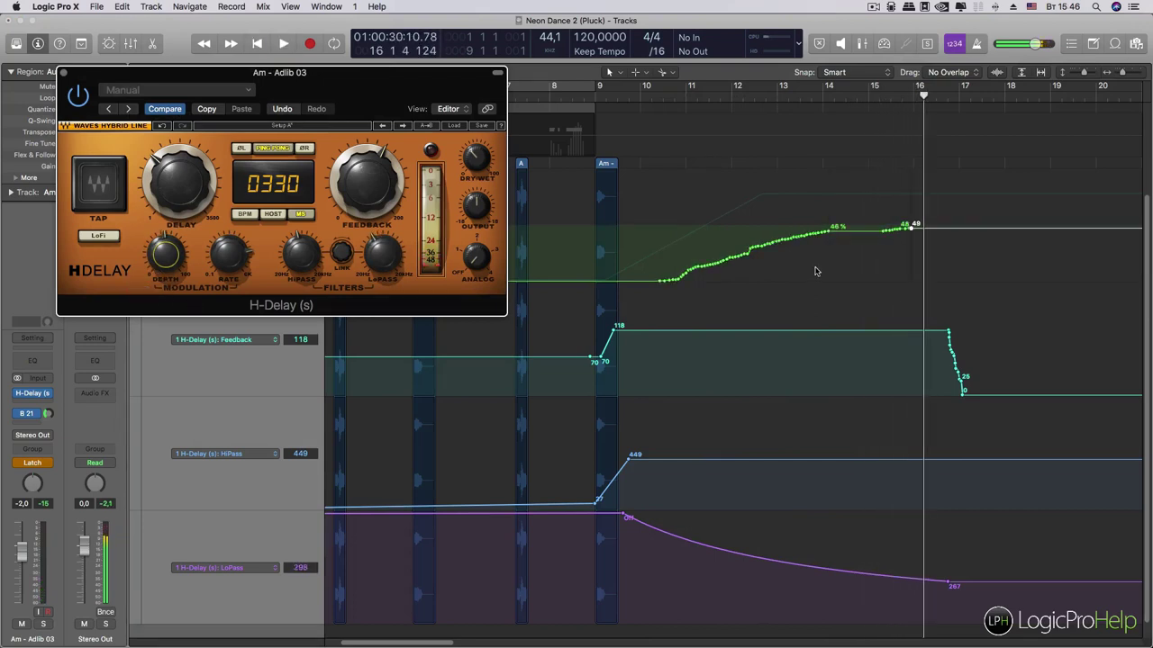
Step: Reshape the recorded depth automation into a straight rise from 0% after bar 11 to 57% after bar 14
click(632, 282)
drag(632, 283, 839, 217)
drag(679, 280, 705, 278)
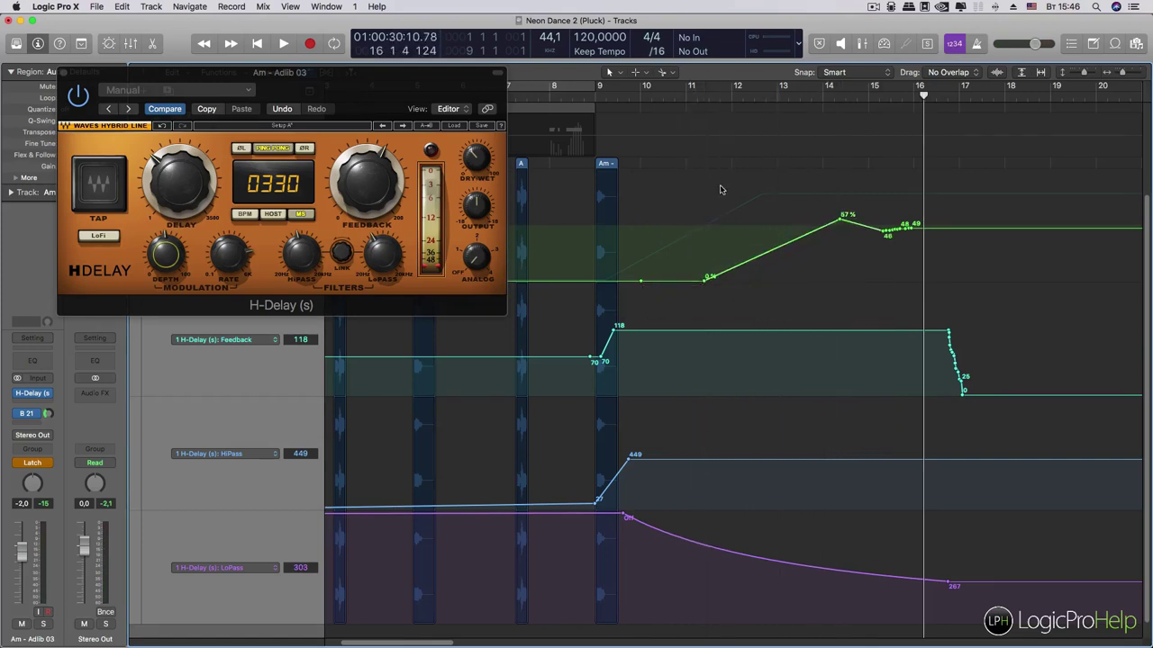
Step: Play the depth automation from bar 9 while reshaping its peak to 66% between bars 13 and 14
click(643, 102)
key(space)
key(space)
click(594, 96)
key(space)
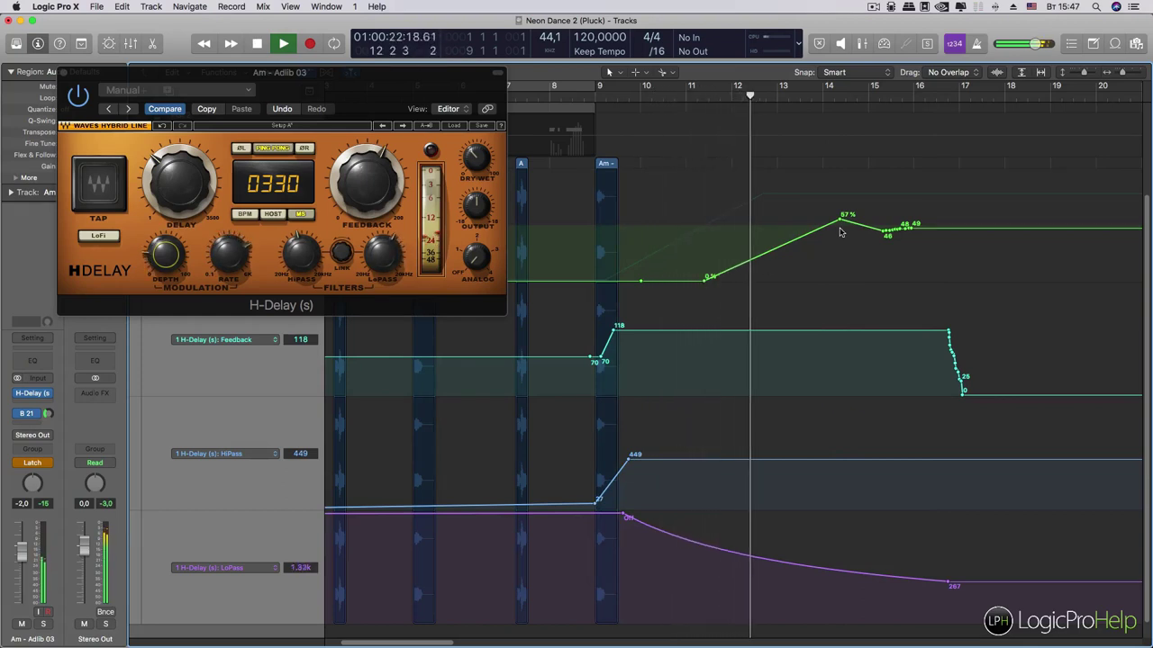
drag(842, 221, 887, 219)
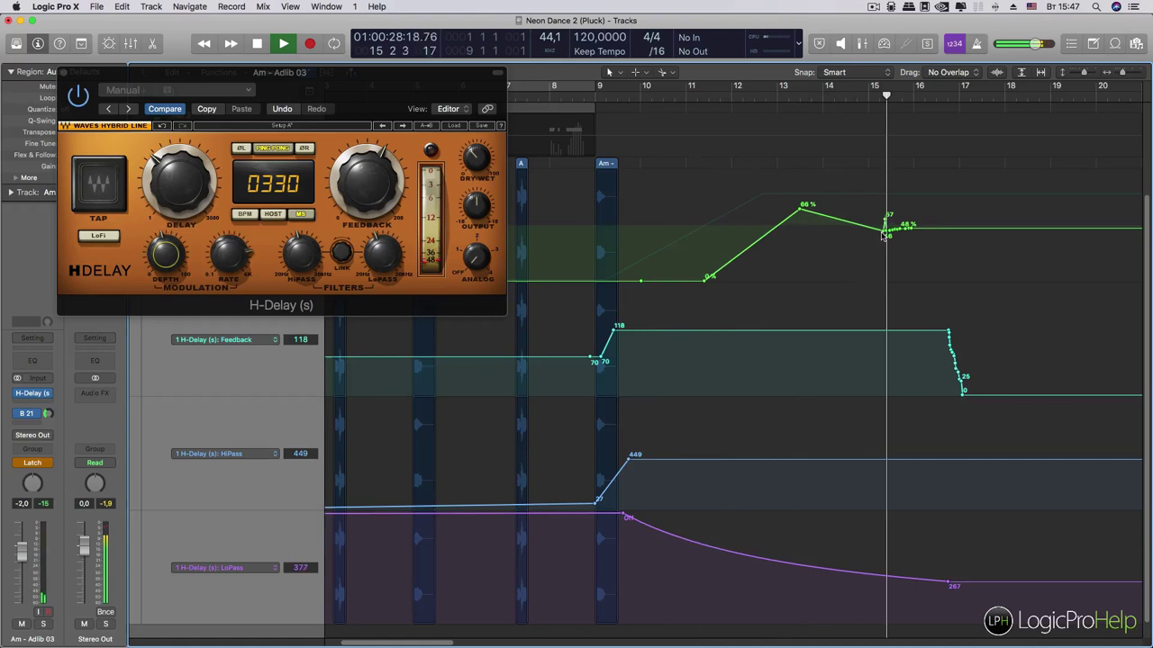
scroll(739, 269, right, 1)
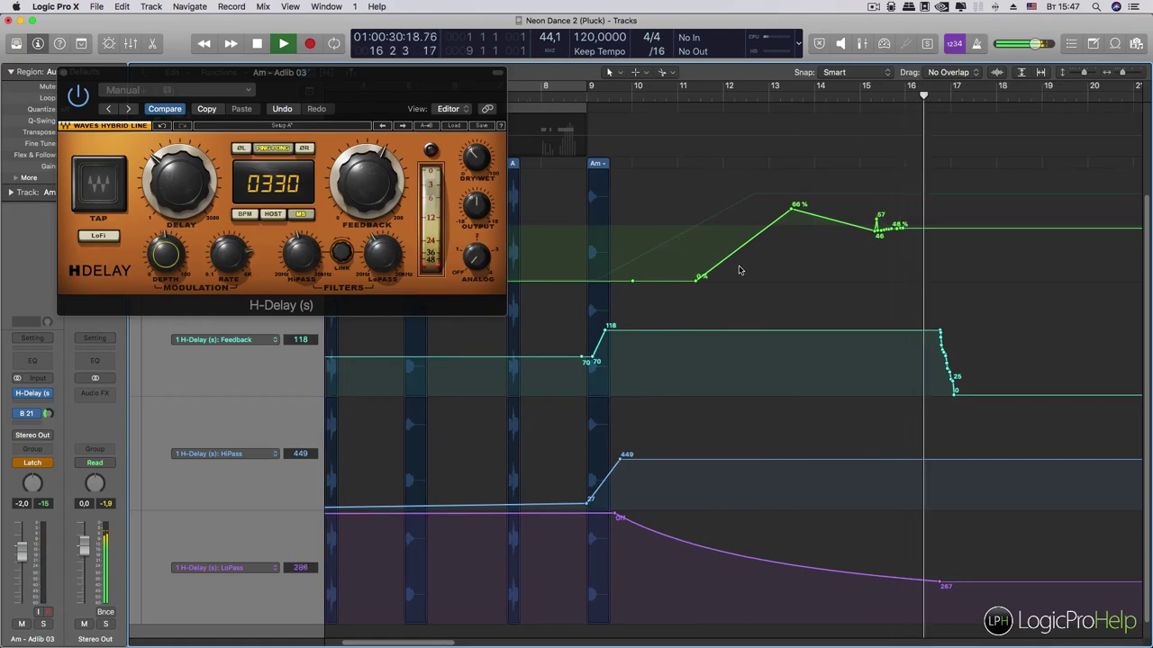
key(space)
scroll(743, 265, left, 3)
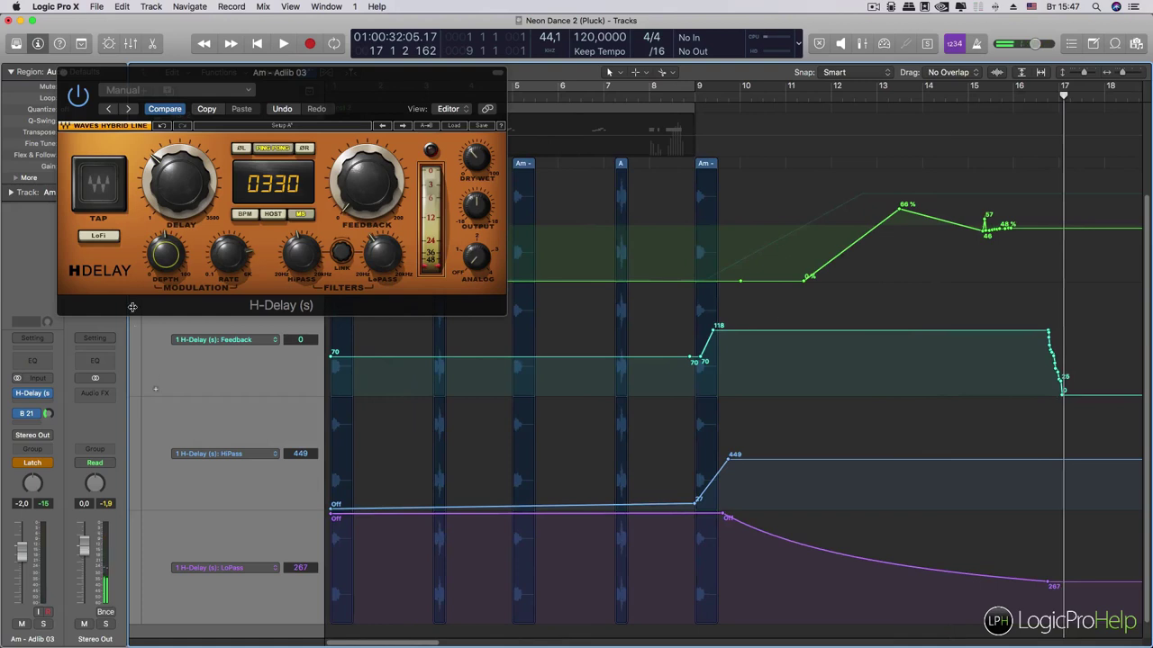
Step: Touch the modulation depth, modulation rate, high-pass and low-pass controls in turn to bring up their automation
click(167, 260)
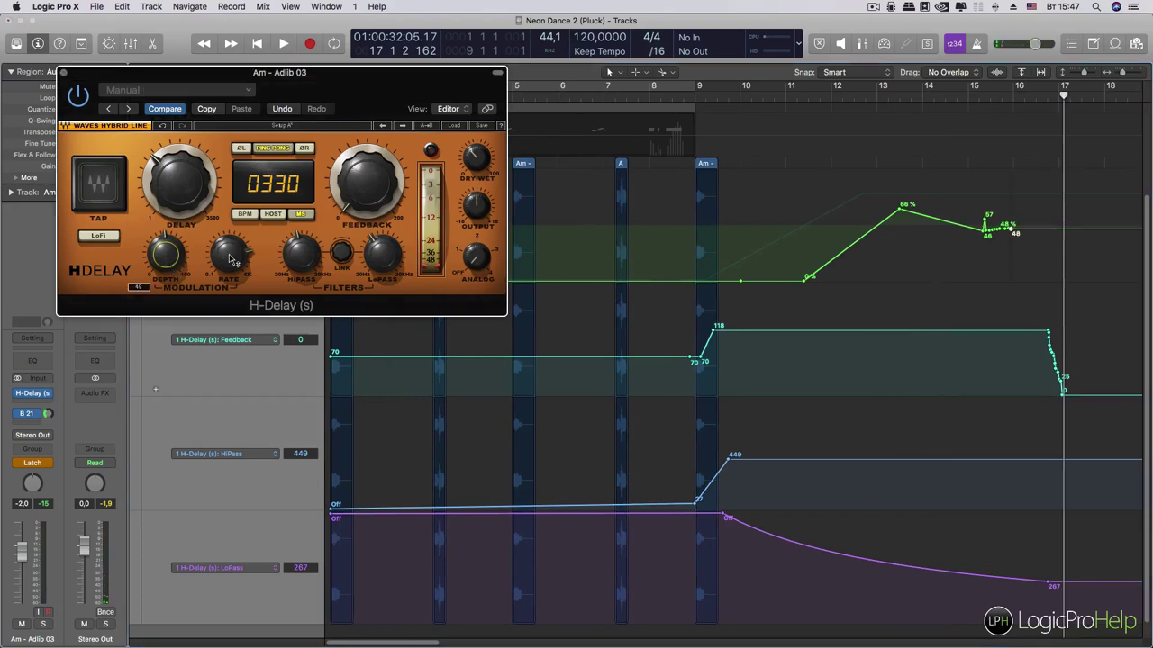
click(230, 256)
click(301, 253)
click(376, 253)
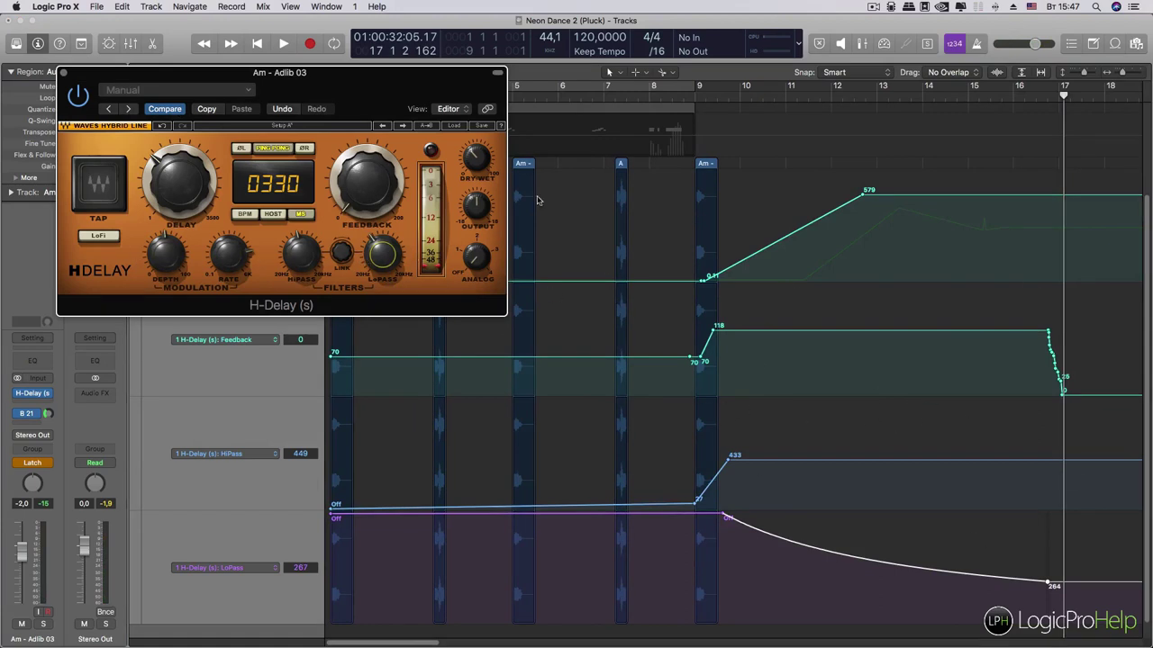
Step: Cycle bars 1 to 9 and mute the three middle ad-lib regions, moving the plug-in window clear of the track
drag(391, 97, 611, 371)
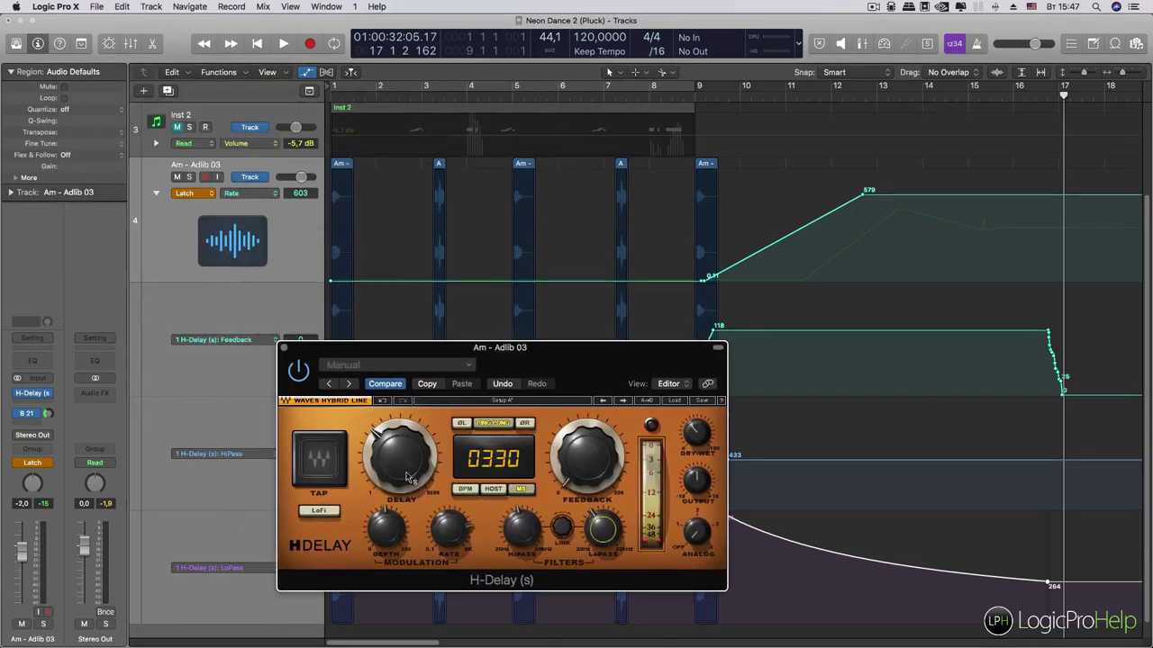
click(331, 95)
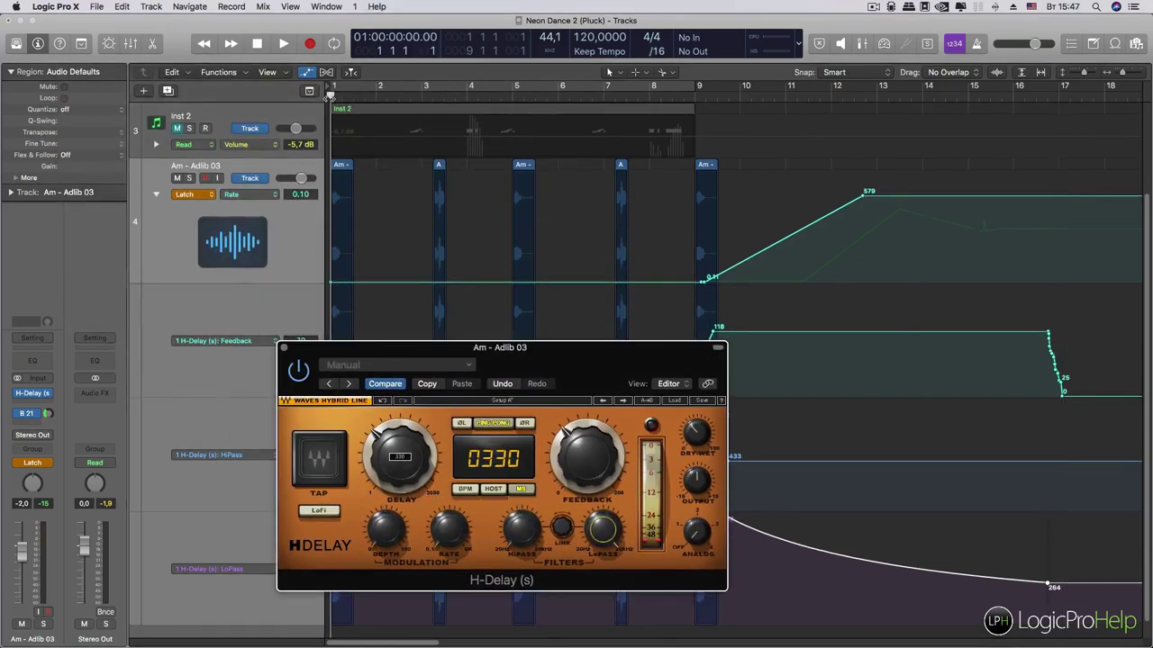
drag(423, 90, 334, 91)
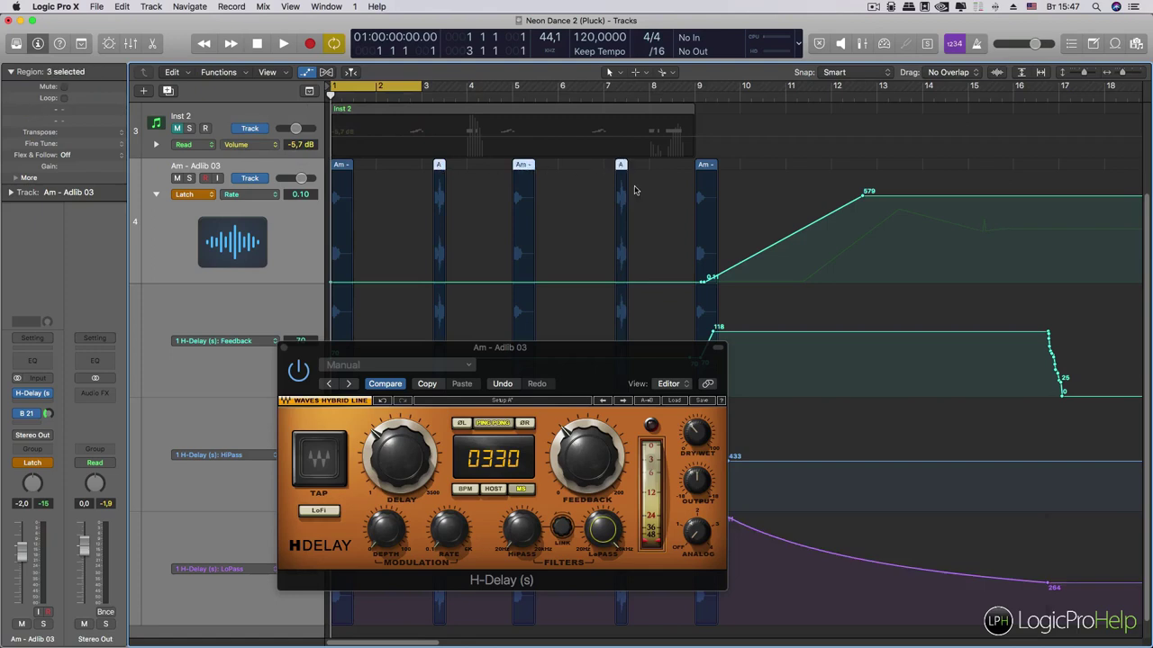
drag(423, 86, 697, 122)
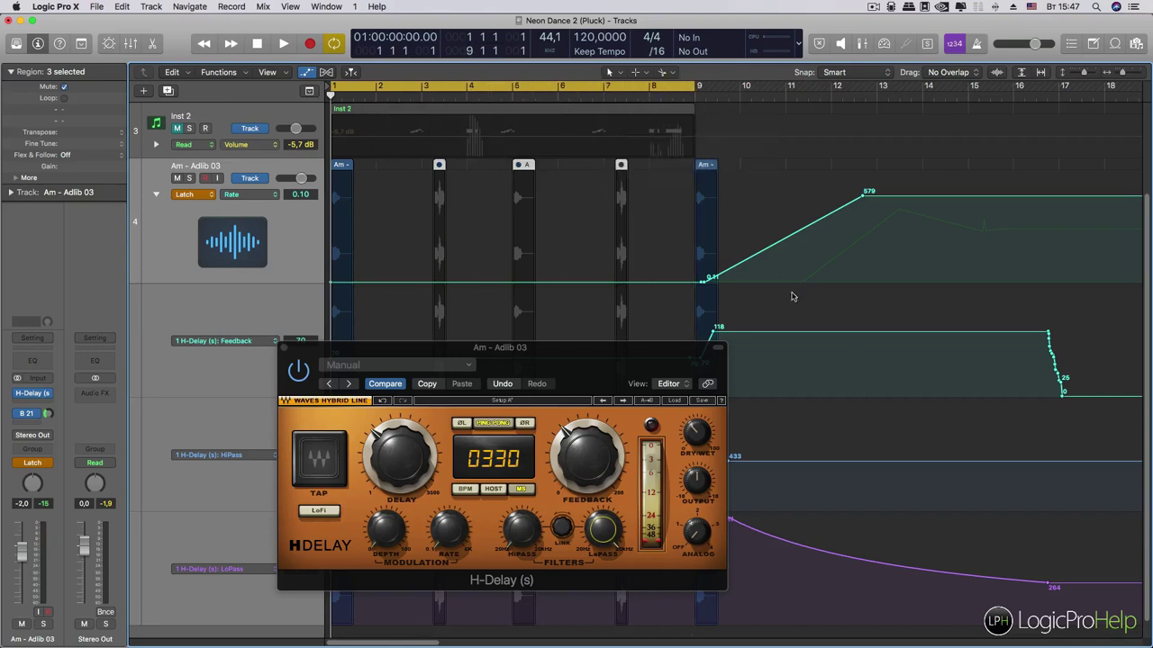
drag(541, 369, 756, 309)
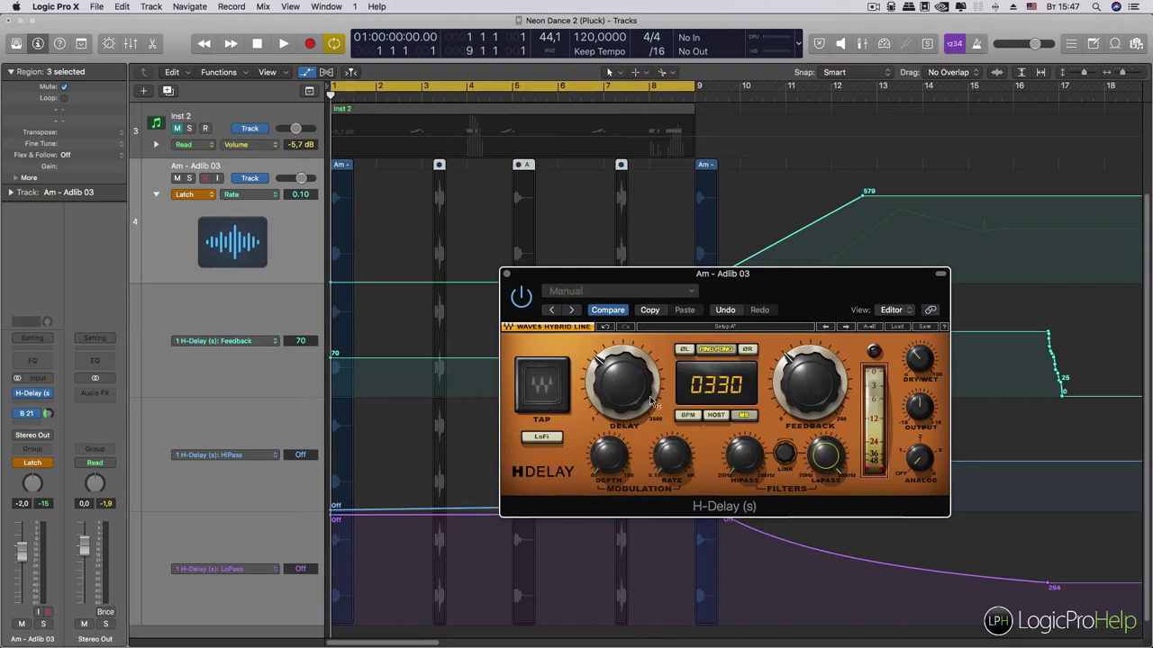
Step: Set the ad-lib track's automation to Read and play from bar 1 while raising the delay time to 616 ms
click(189, 193)
click(186, 173)
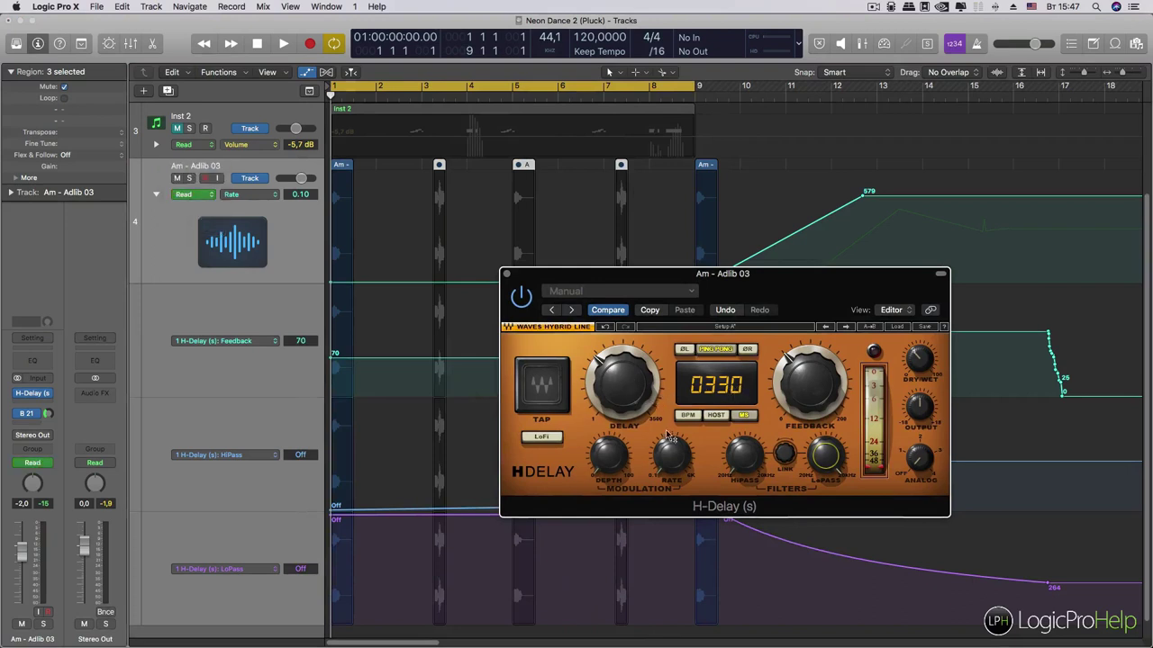
key(space)
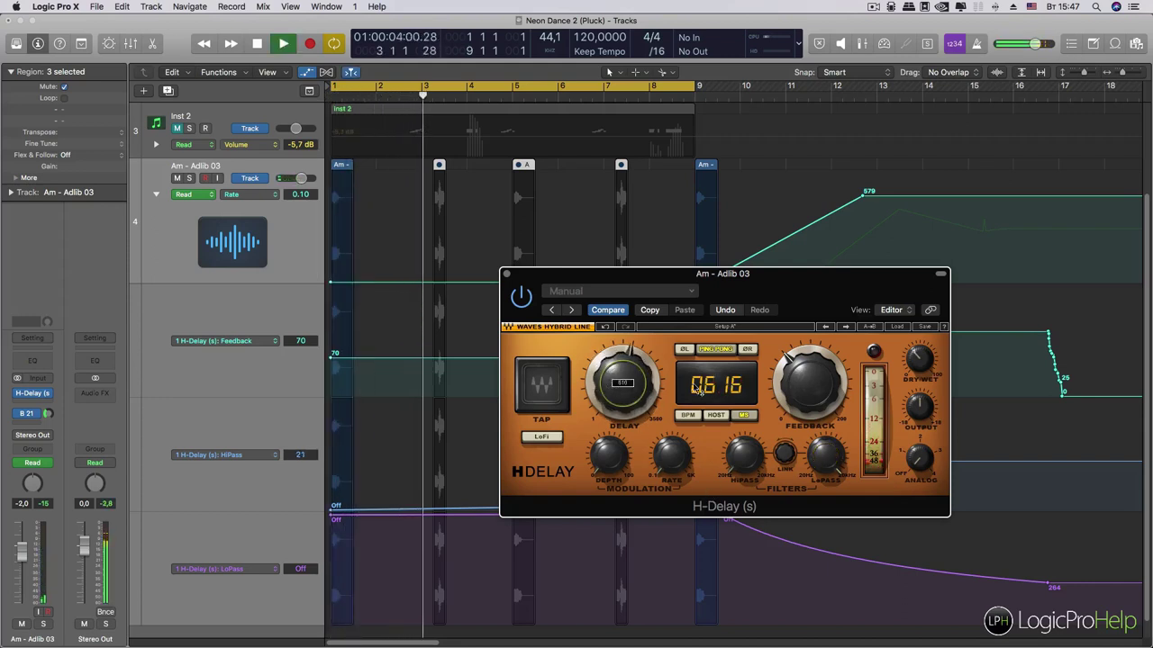
key(space)
Step: Raise the feedback automation before bar 9 to 118 and set the delay time to 330 ms
drag(602, 278, 775, 83)
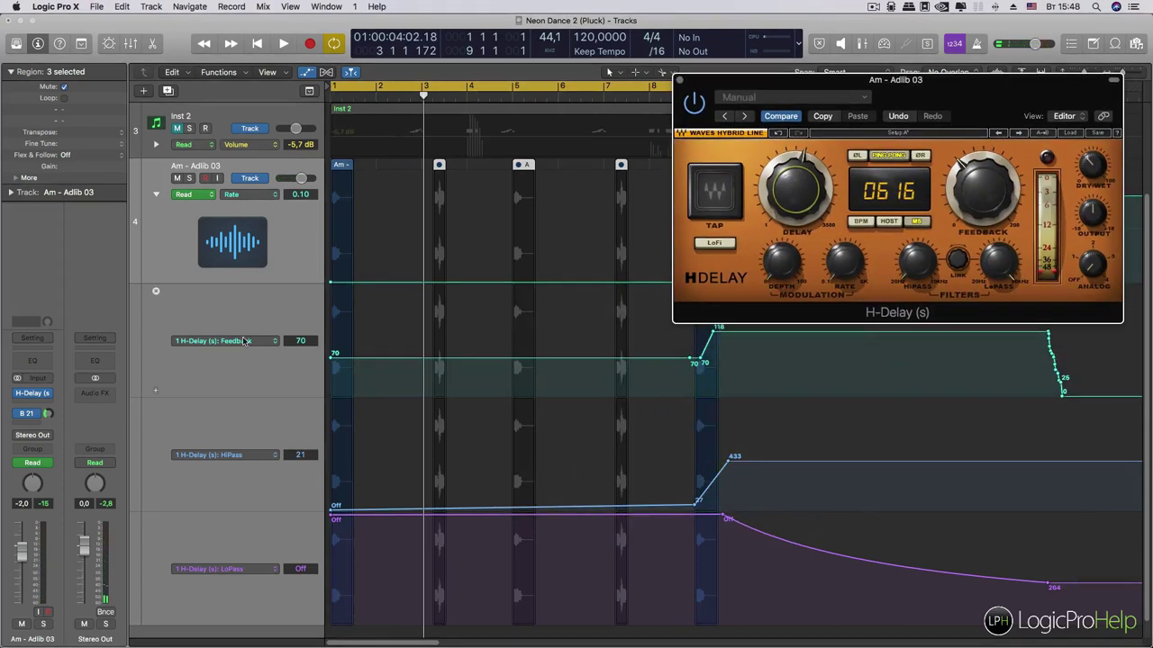
drag(423, 357, 423, 329)
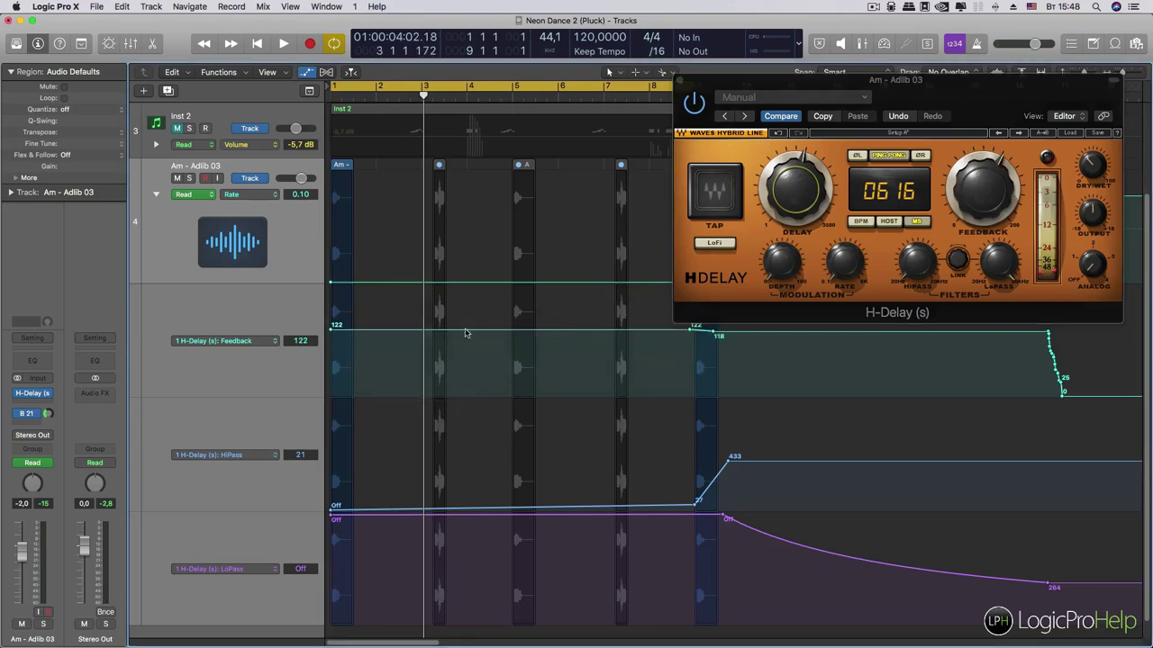
drag(462, 333, 463, 336)
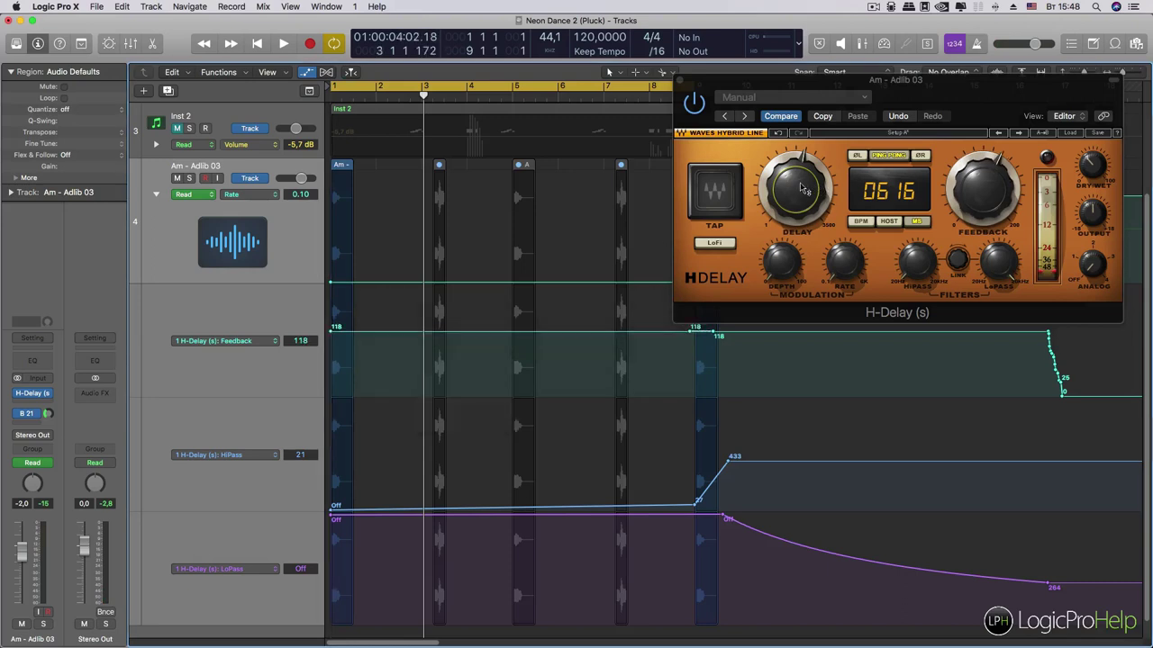
drag(803, 187, 802, 198)
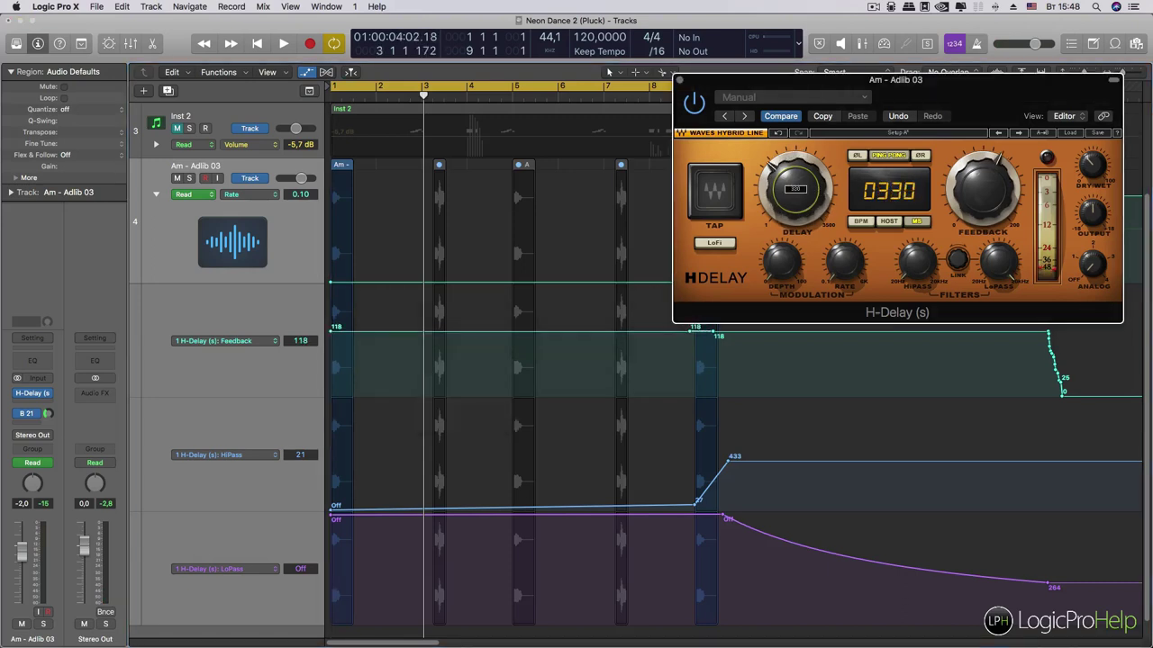
Step: Play the delay tail while raising the delay time to 971 ms, and bring it back down to 329 ms
key(space)
drag(797, 187, 798, 115)
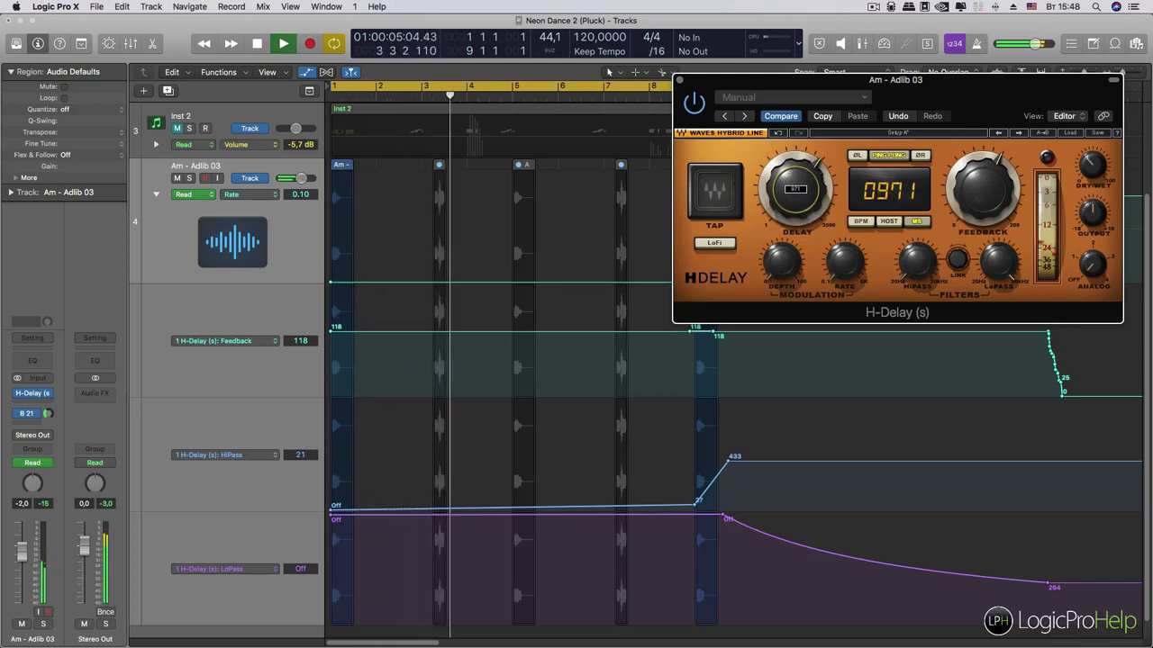
key(space)
drag(798, 187, 797, 238)
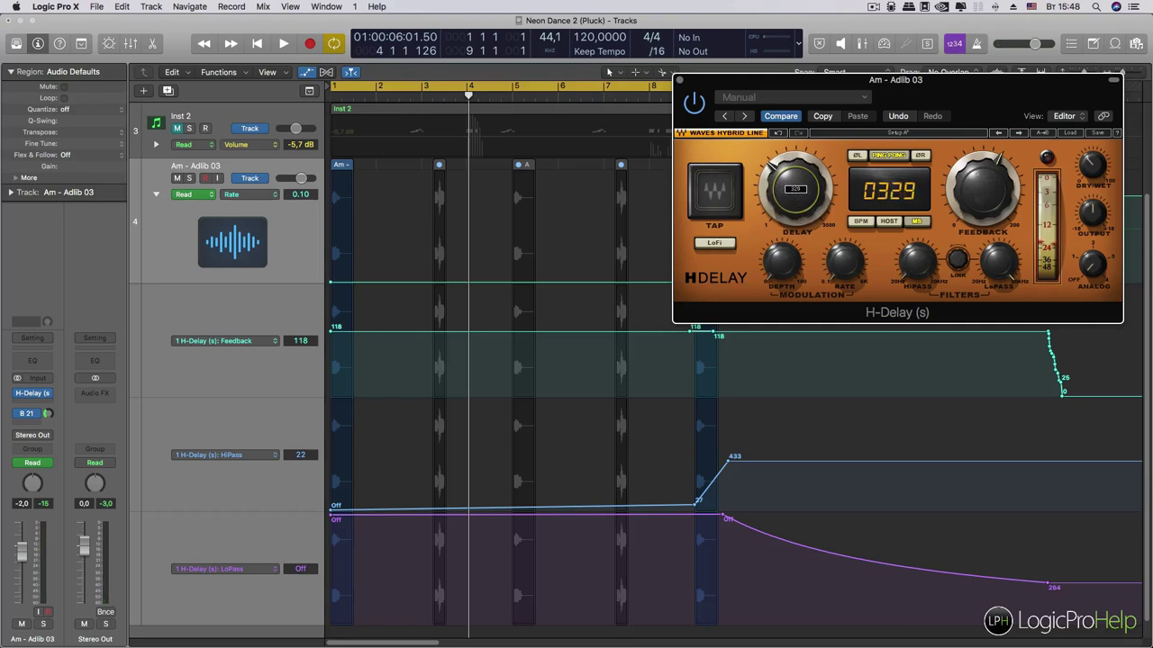
Step: Play from bar 1 while lowering the delay time to 23 ms, reset it to 330 ms and return to bar 1
click(330, 96)
key(space)
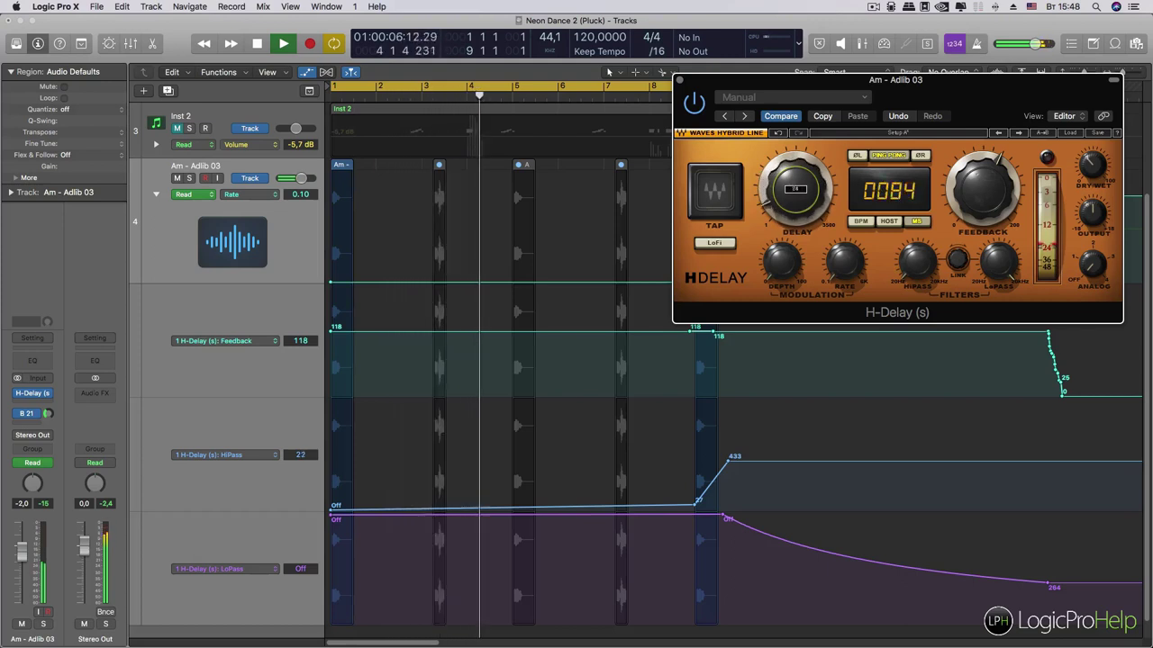
drag(790, 165, 791, 180)
key(space)
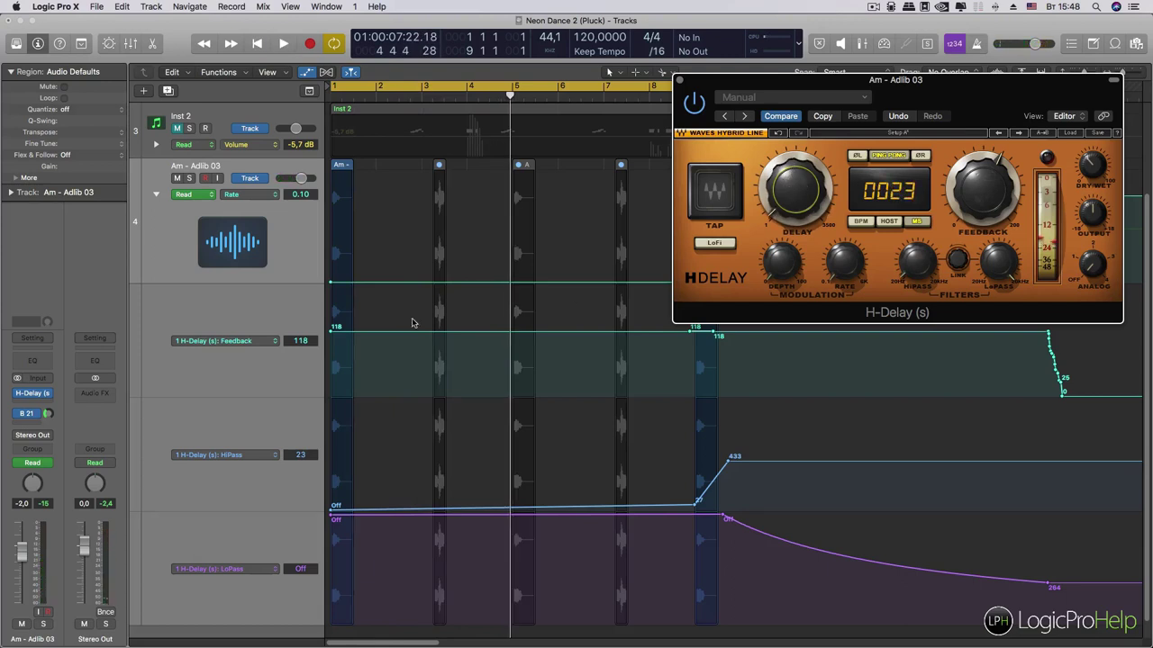
drag(795, 189, 795, 176)
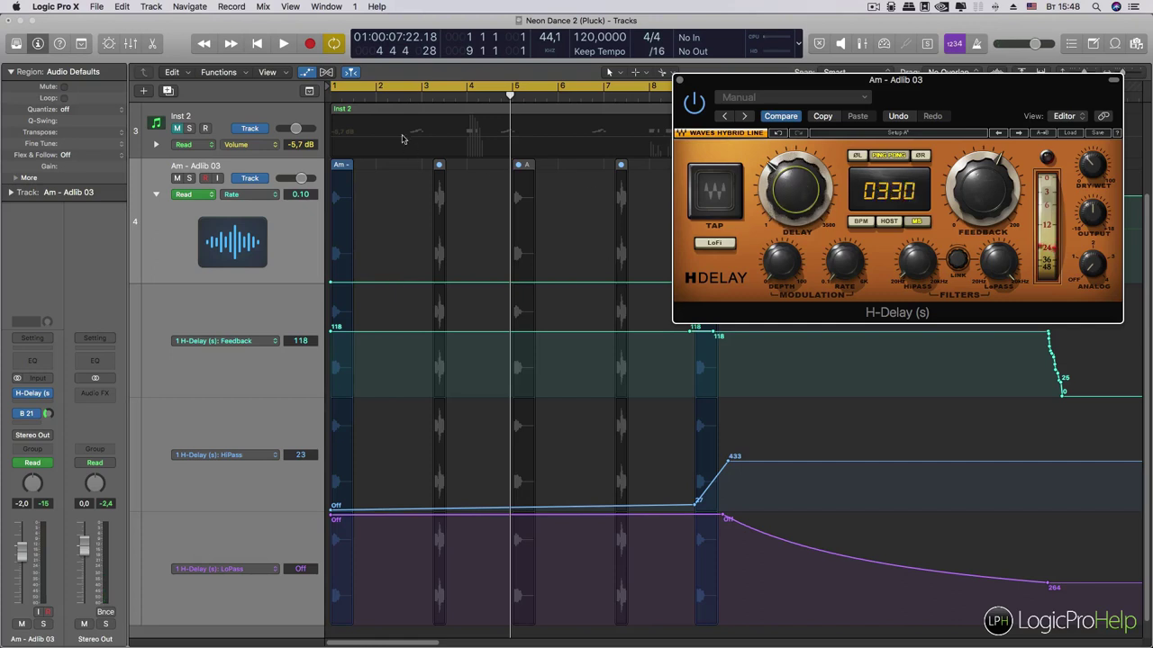
click(337, 97)
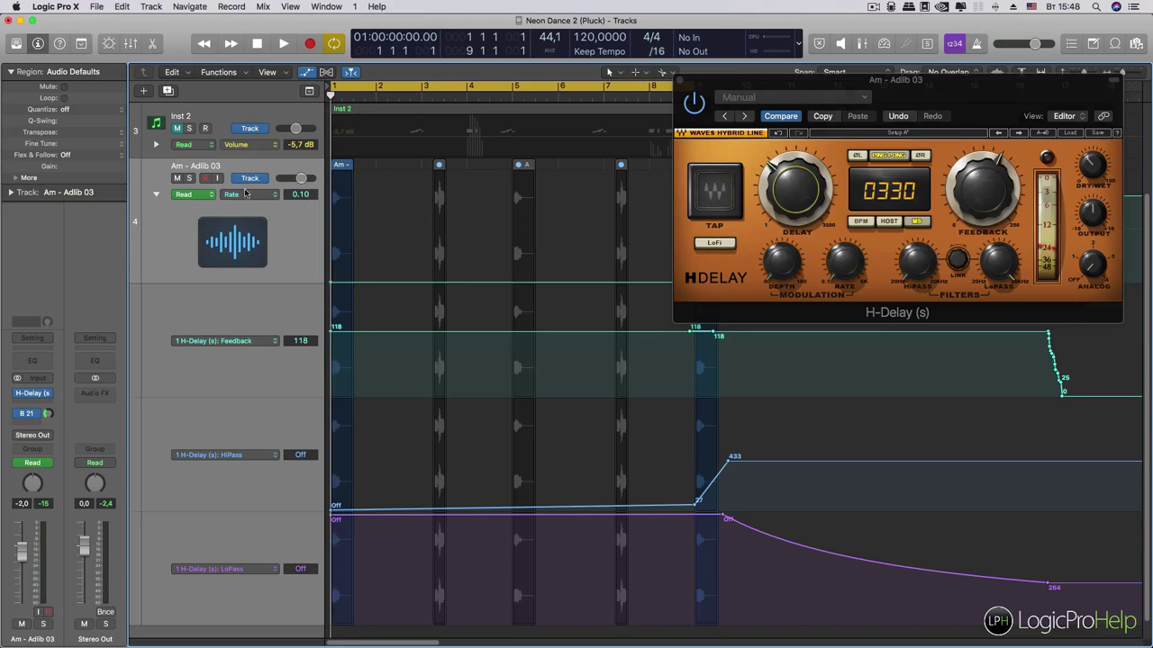
Step: Set the ad-lib track's automation to Touch and record the delay time falling to 1 ms over bars 1 to 5
click(198, 195)
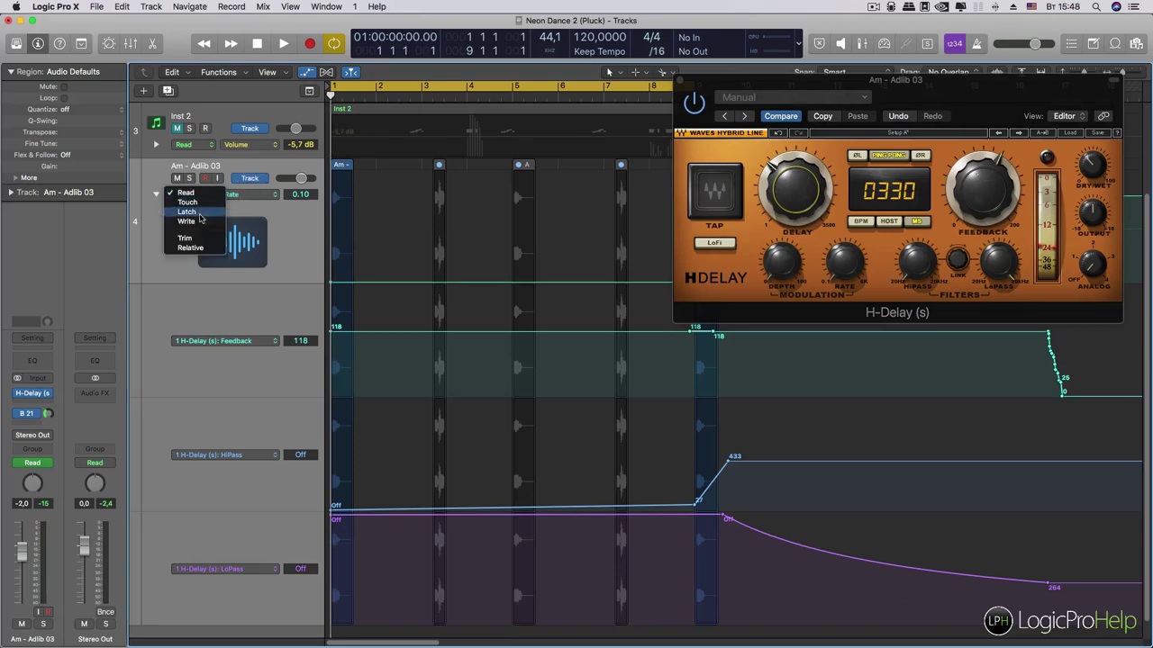
click(200, 216)
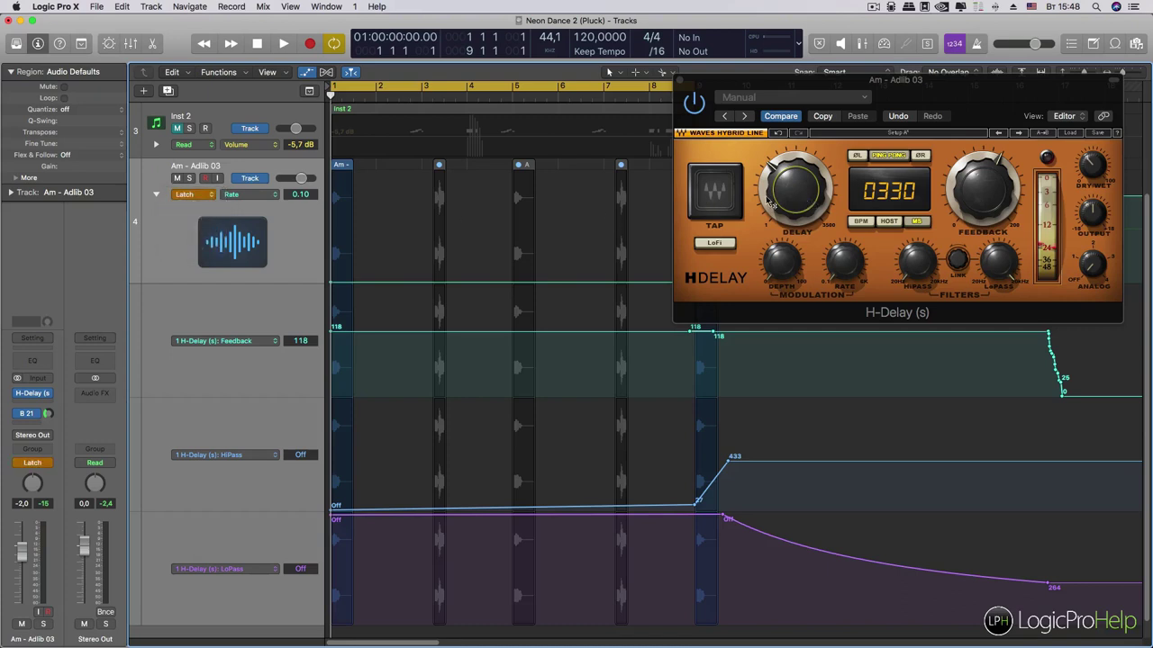
click(192, 202)
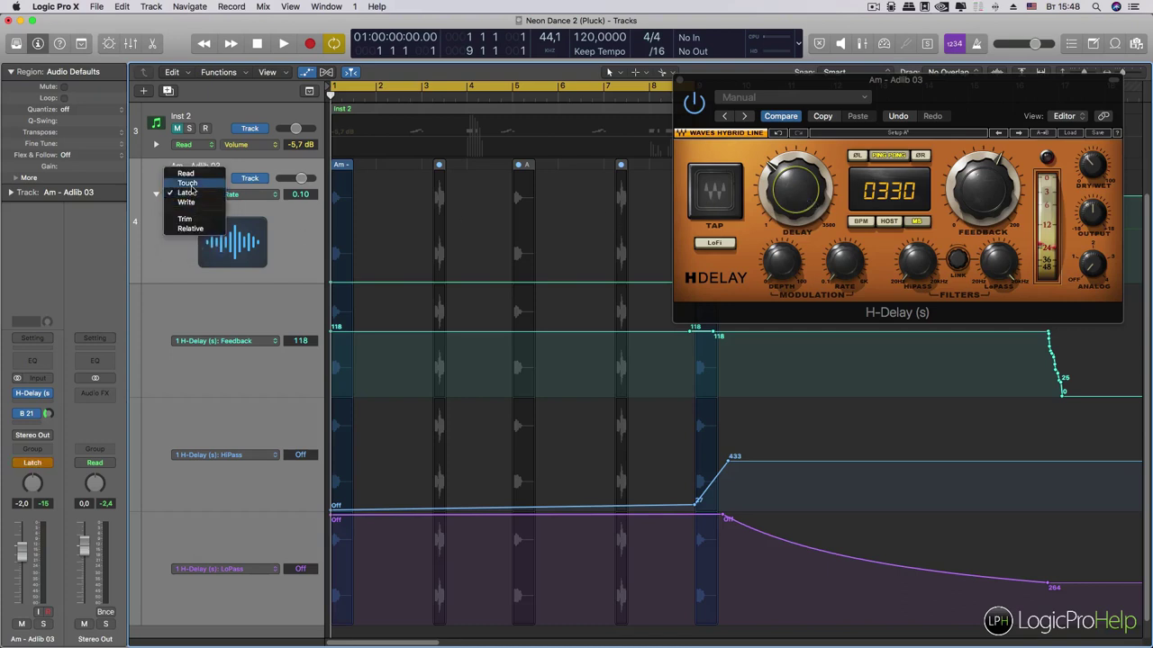
click(194, 184)
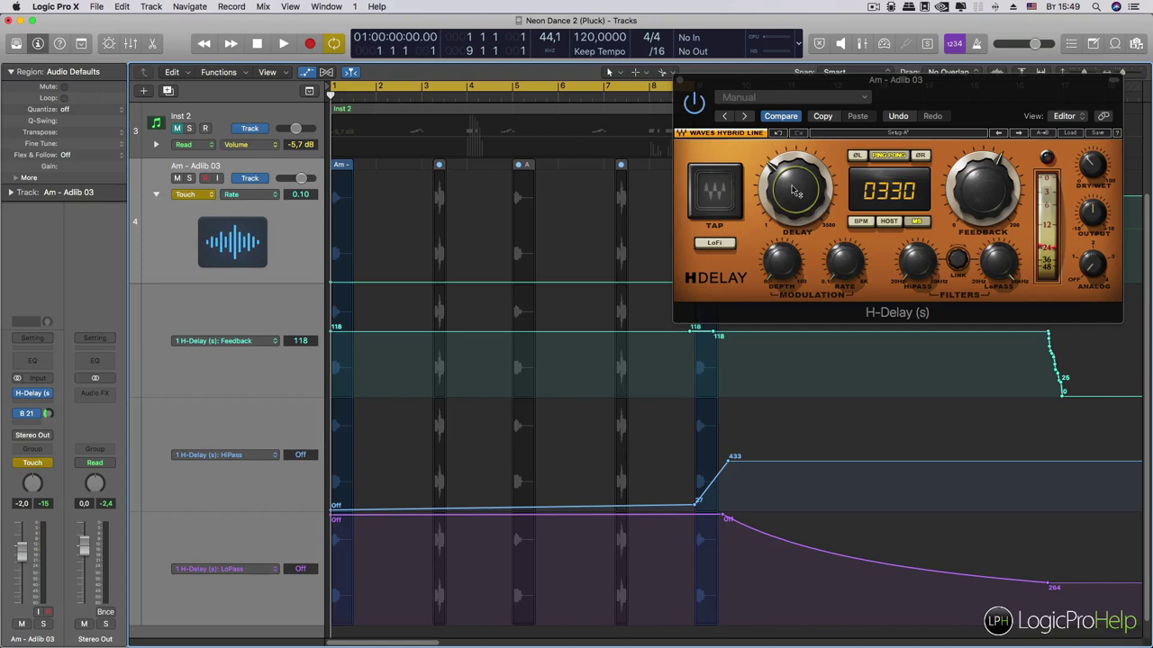
key(space)
drag(794, 189, 793, 337)
key(space)
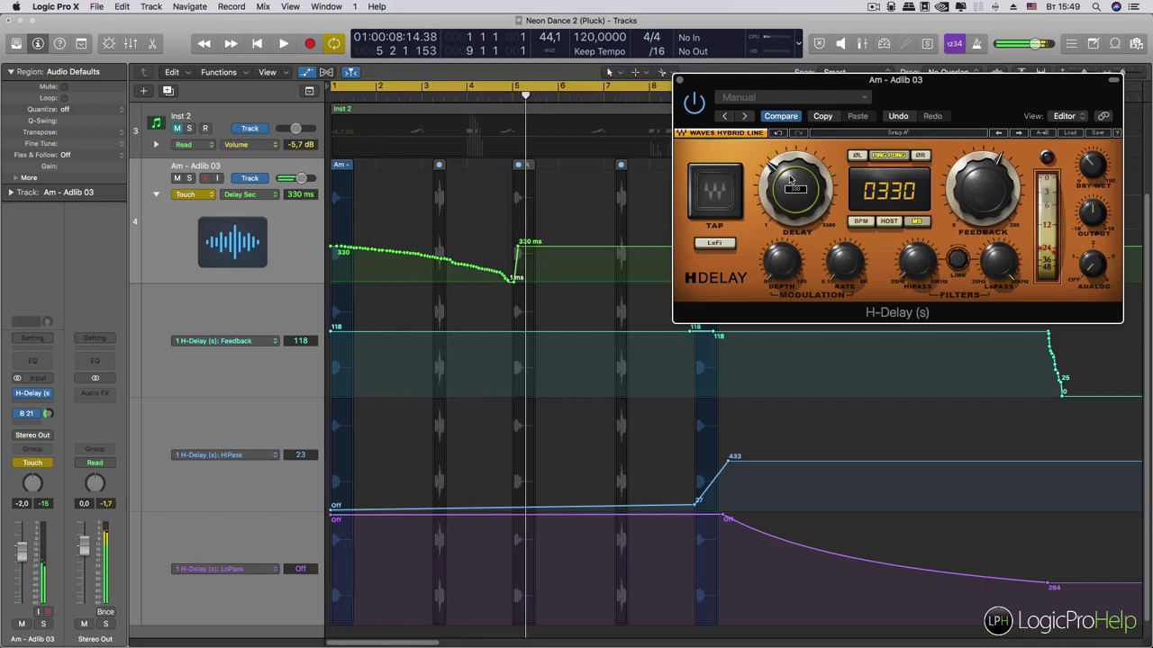
Step: Return the delay time automation to 324 ms just before bar 5 and drop the feedback to 0 between bars 5 and 9
drag(520, 250, 457, 287)
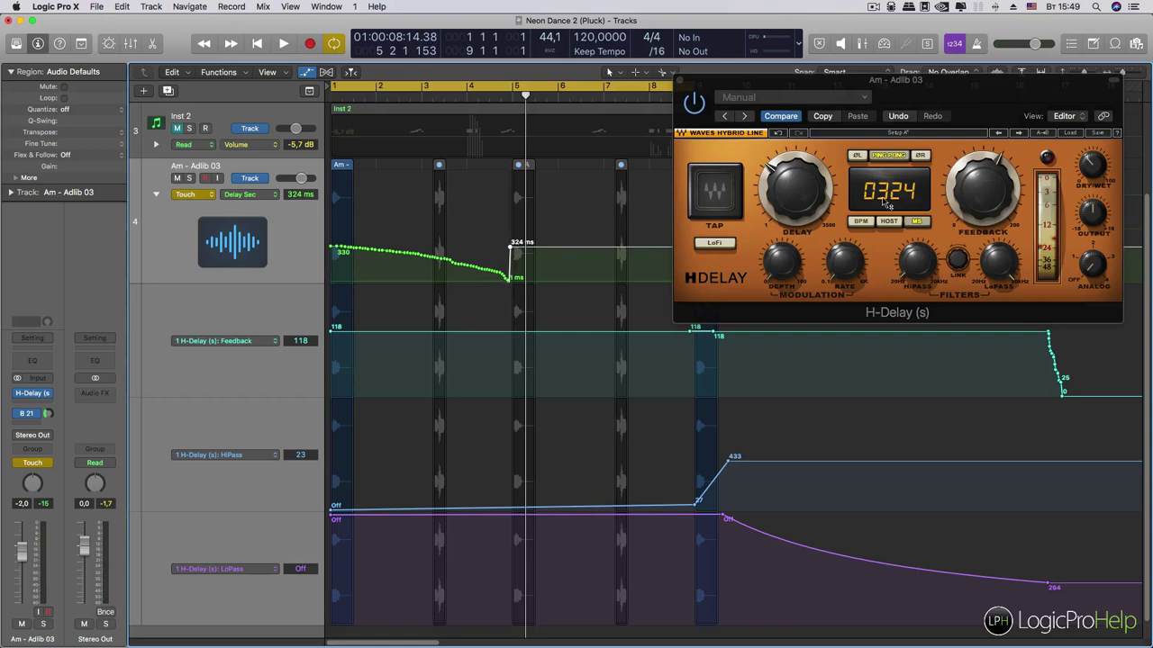
scroll(480, 351, right, 1)
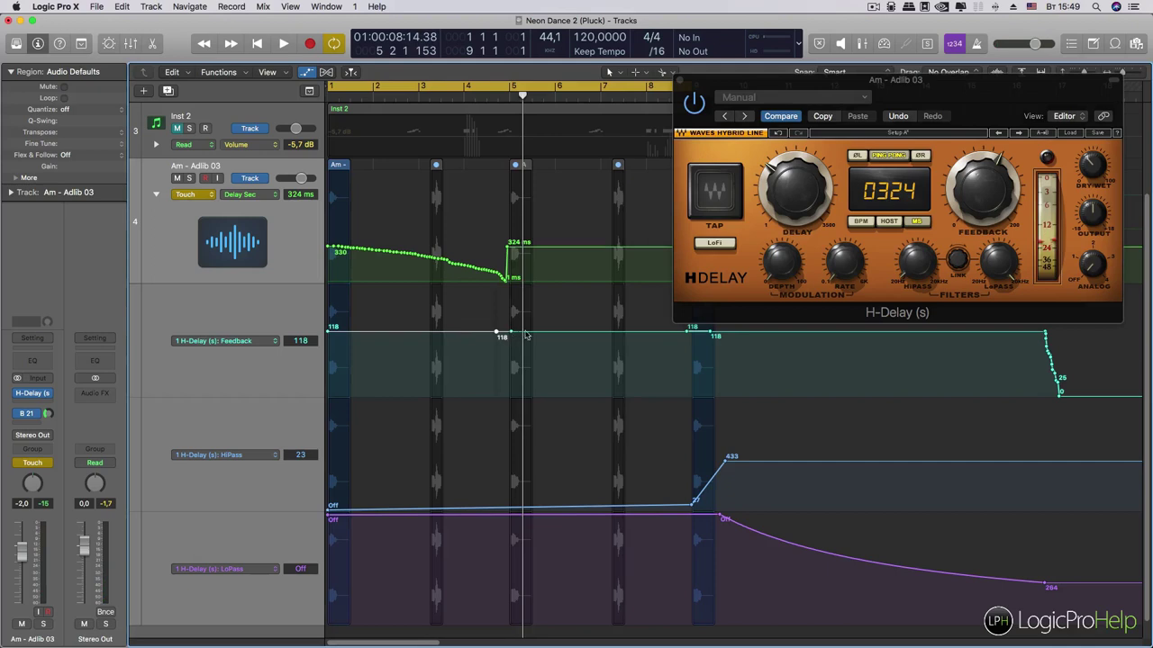
drag(585, 336, 583, 396)
drag(496, 331, 501, 332)
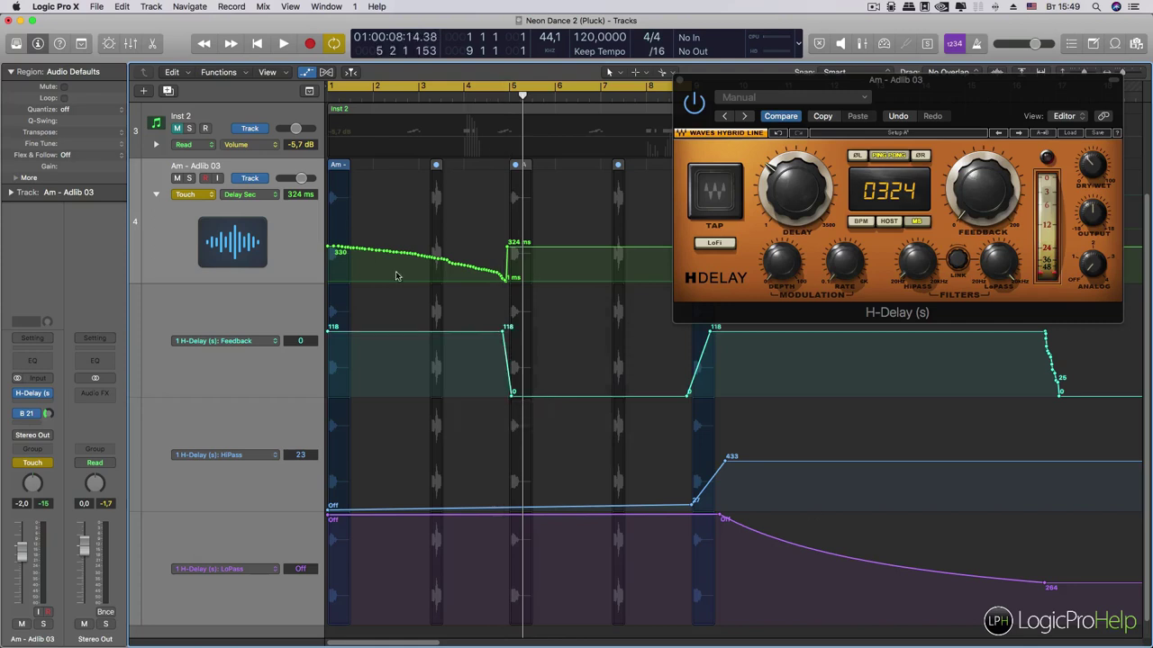
key(space)
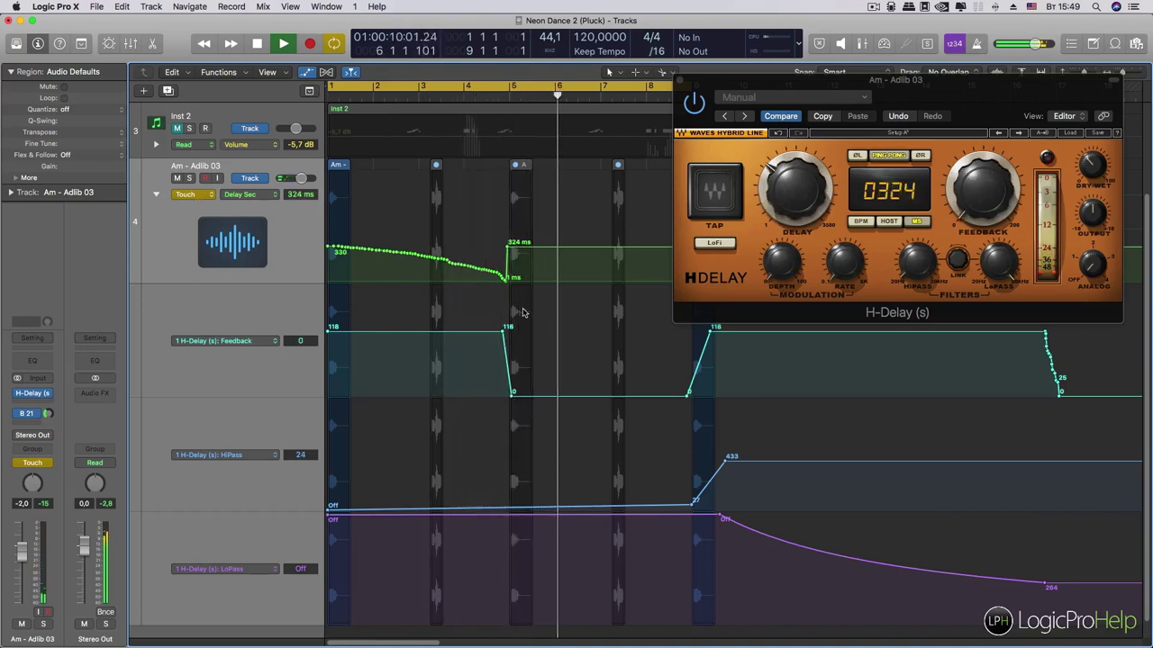
key(space)
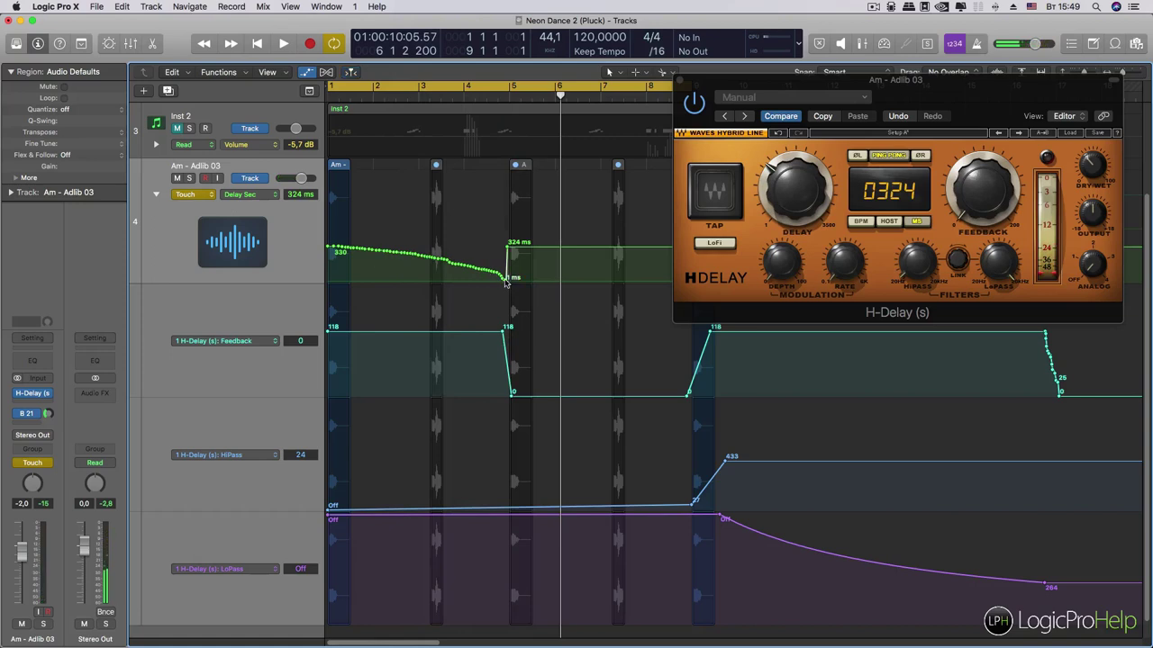
Step: Replace the recorded delay time points with a smooth curve down to 7 ms, play it, and set the return point to 316 ms
drag(344, 247, 453, 243)
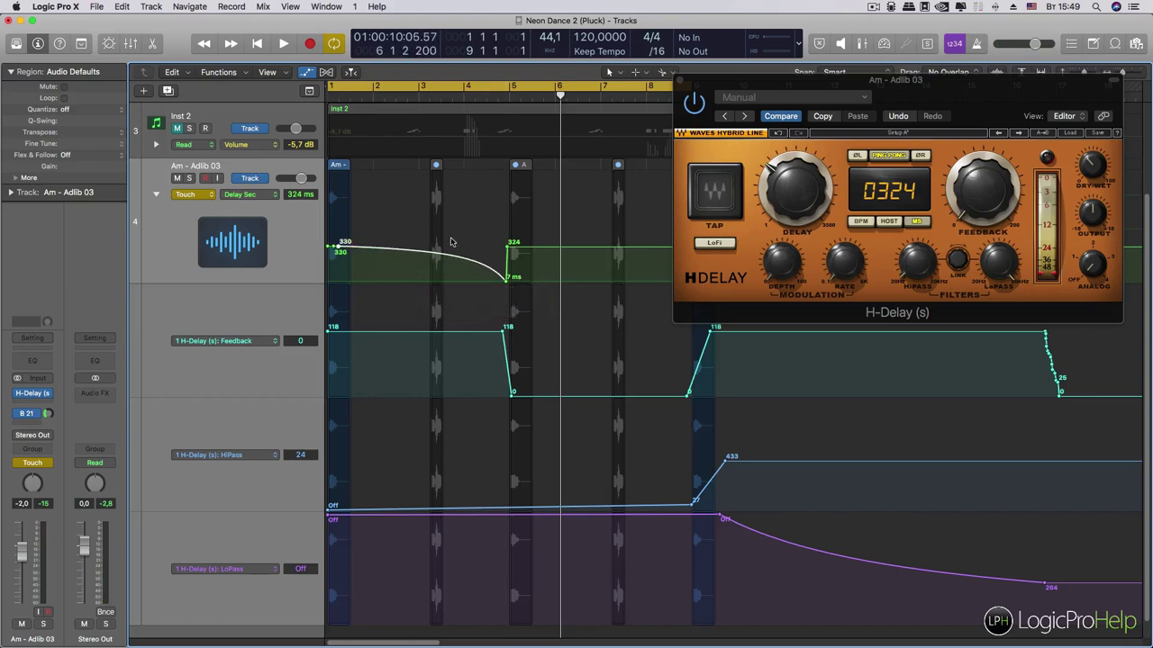
key(space)
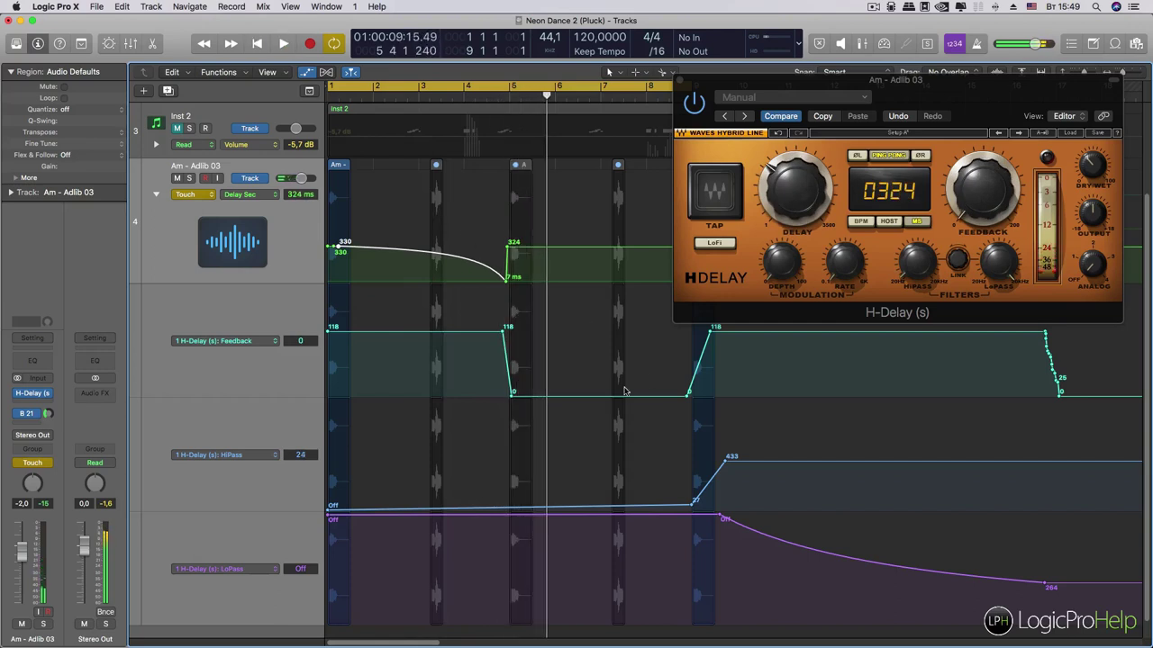
click(802, 182)
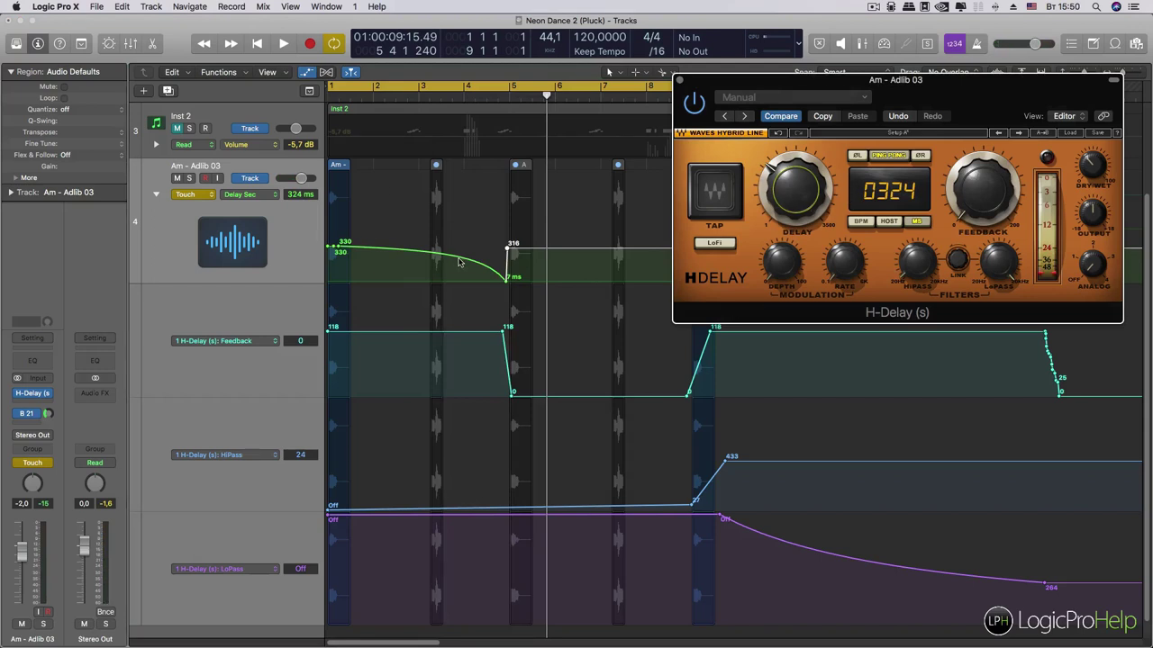
Step: Close the H-Delay window and delete the Electric Funk Beat and Inst 1 regions from bar 17 onward
click(679, 81)
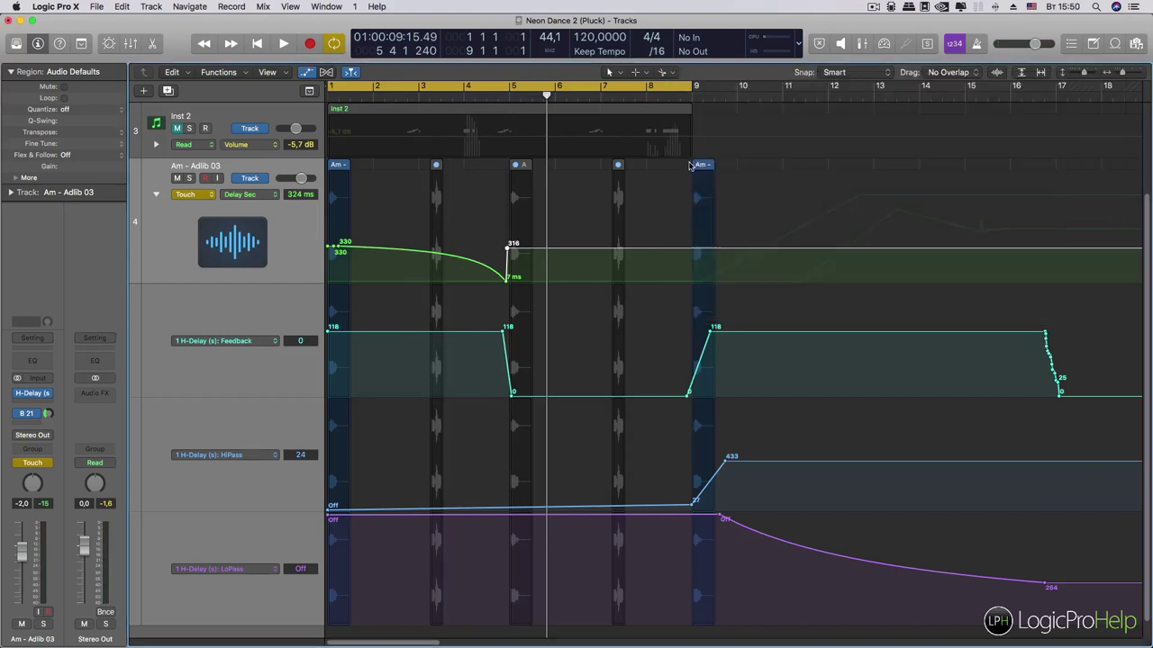
ctrl+alt+click(700, 261)
ctrl+alt+click(697, 261)
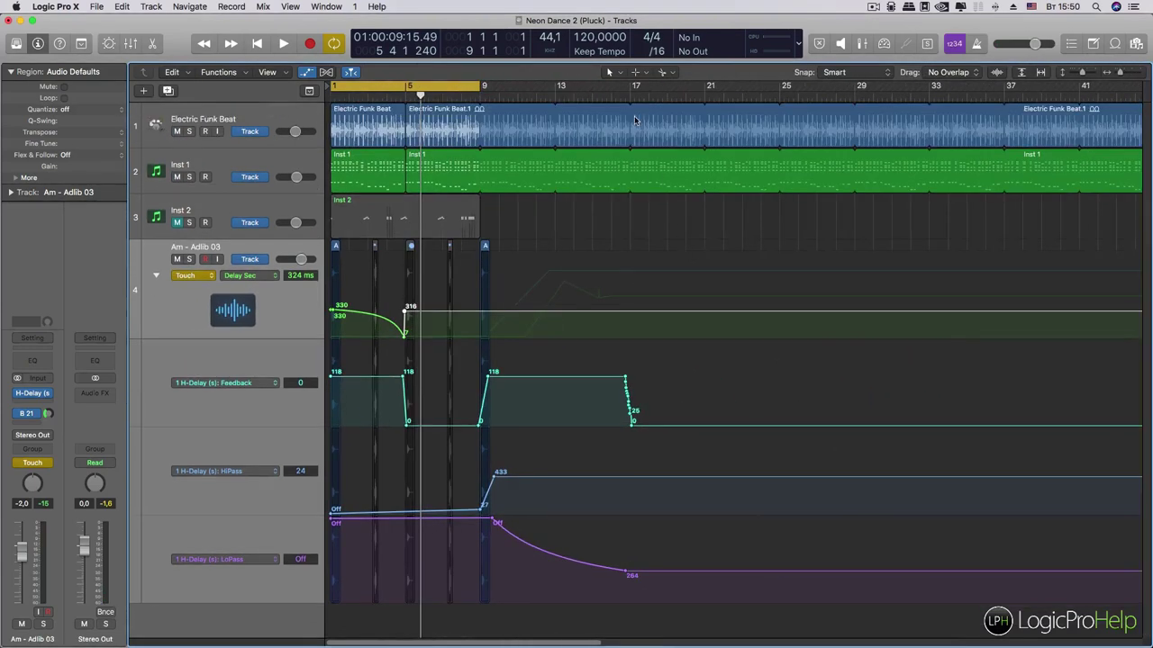
drag(630, 109, 738, 135)
key(Delete)
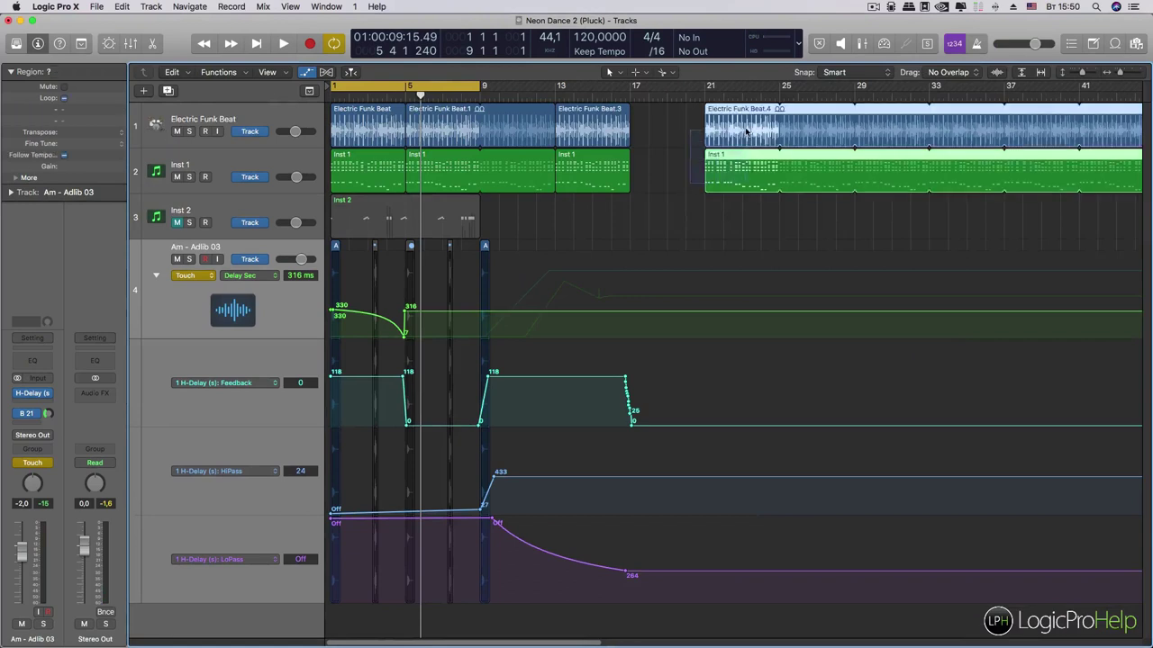
key(Delete)
Step: Move the feedback fall earlier to start at the playhead in bar 16, and raise the feedback to 107 at bar 17
click(616, 96)
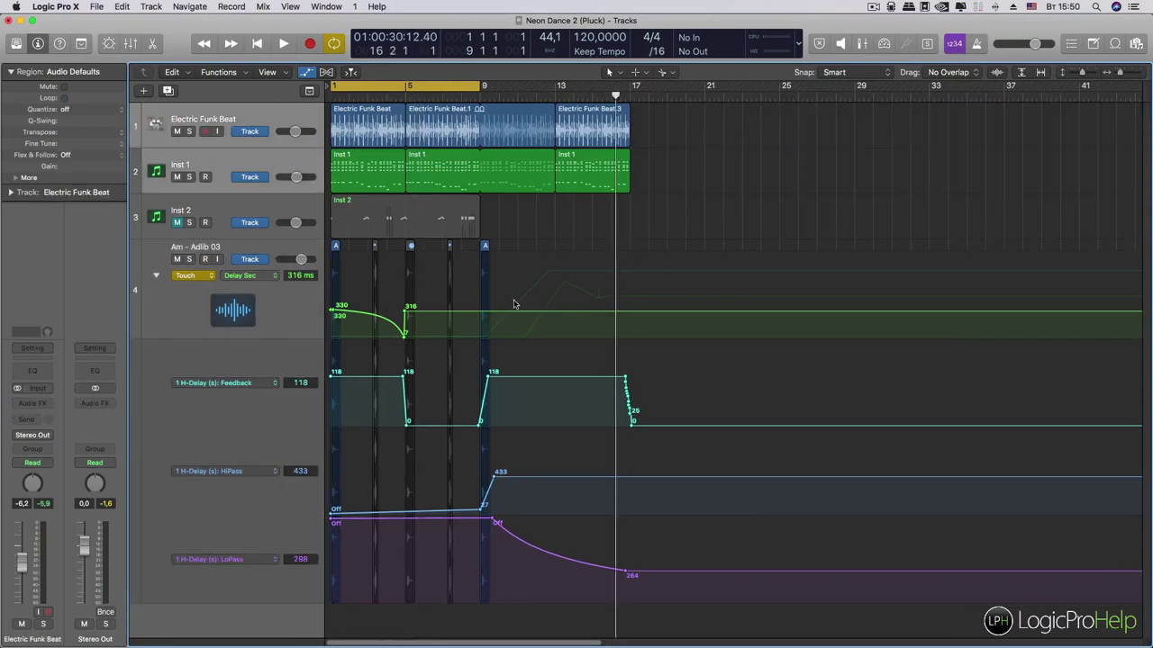
drag(628, 408, 617, 408)
click(653, 383)
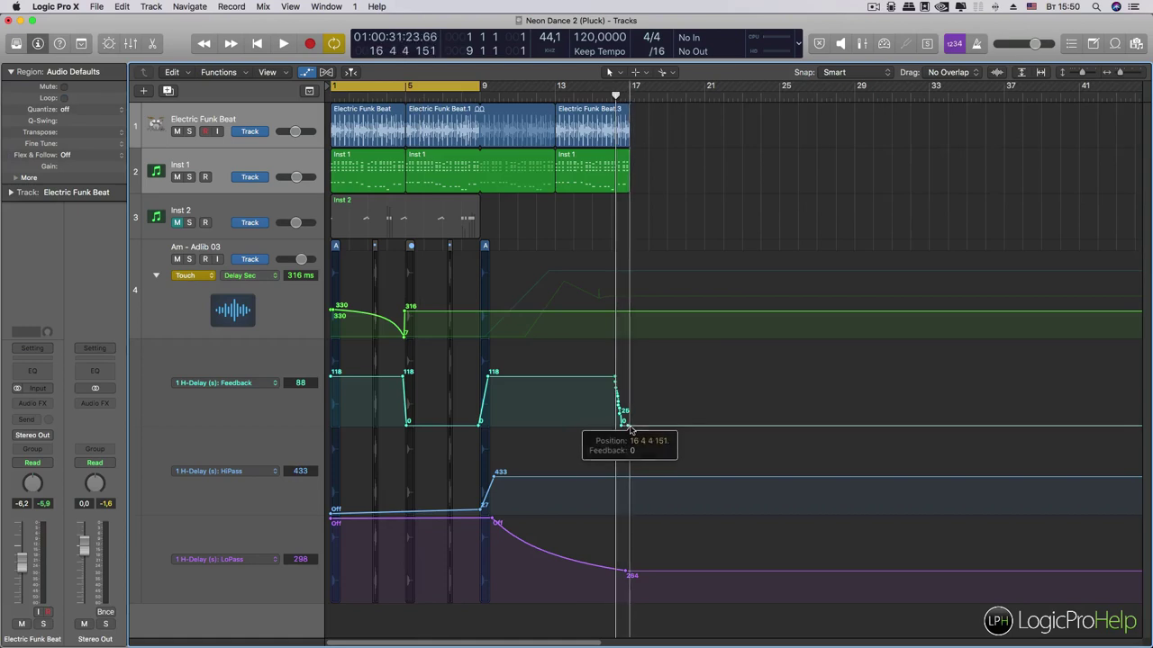
drag(640, 427, 637, 372)
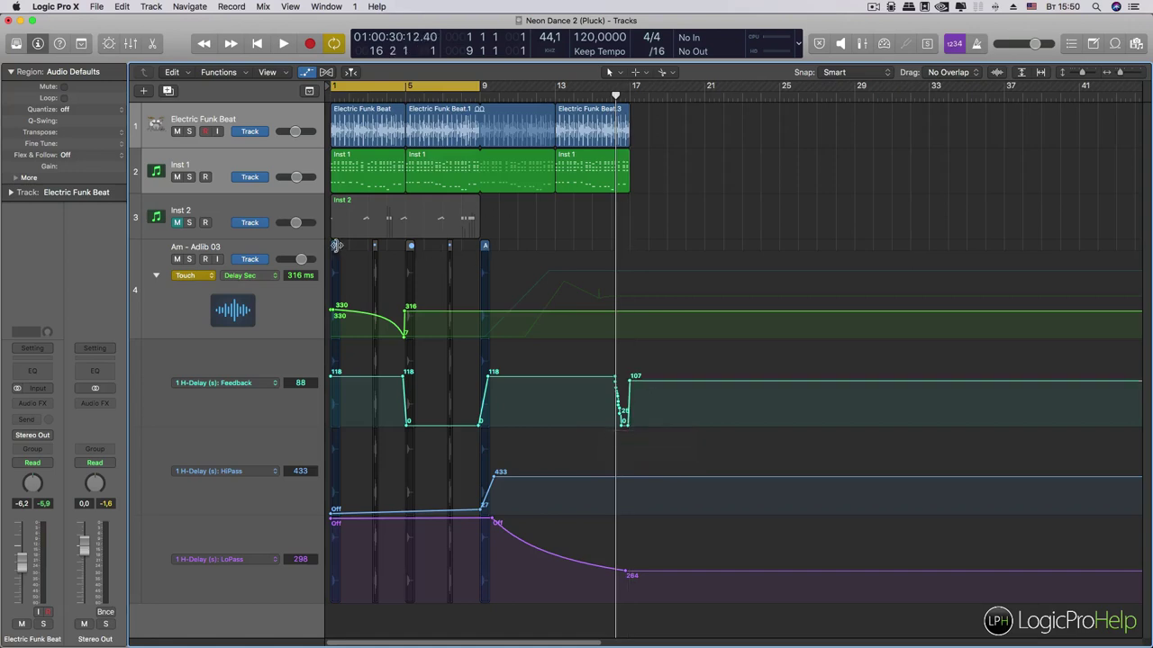
Step: Copy the ad-lib region at bar 9 to bar 17
drag(484, 248, 637, 268)
click(612, 230)
click(644, 297)
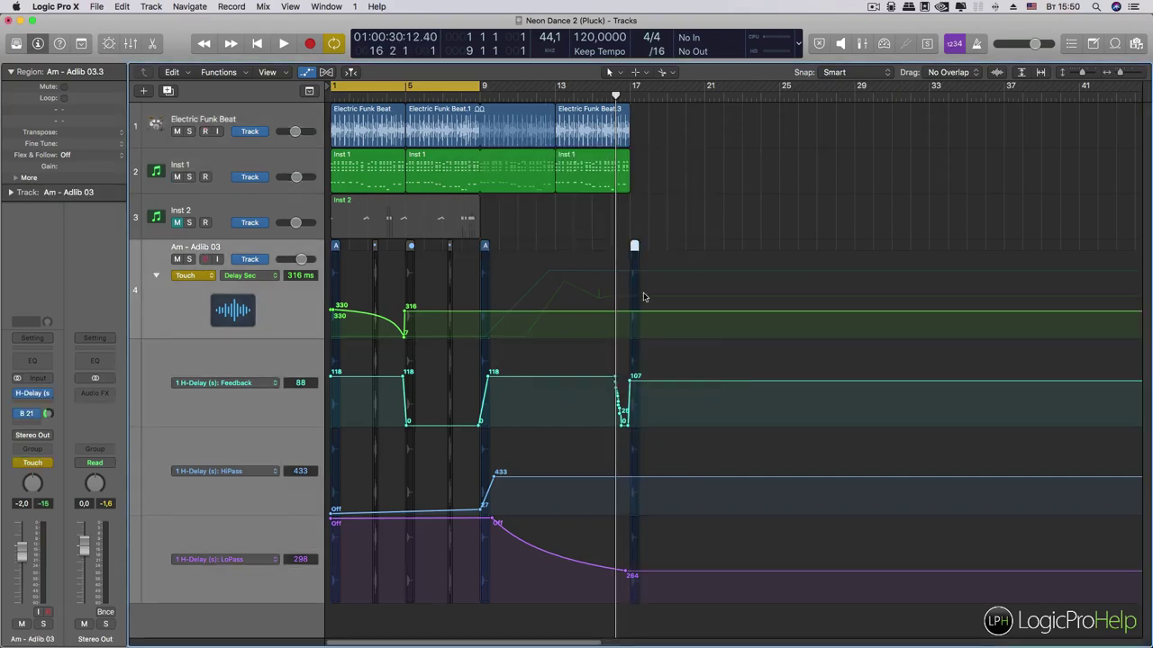
Step: Add delay time automation points at bar 17 and raise the value there to 330 ms
scroll(644, 323, up, 5)
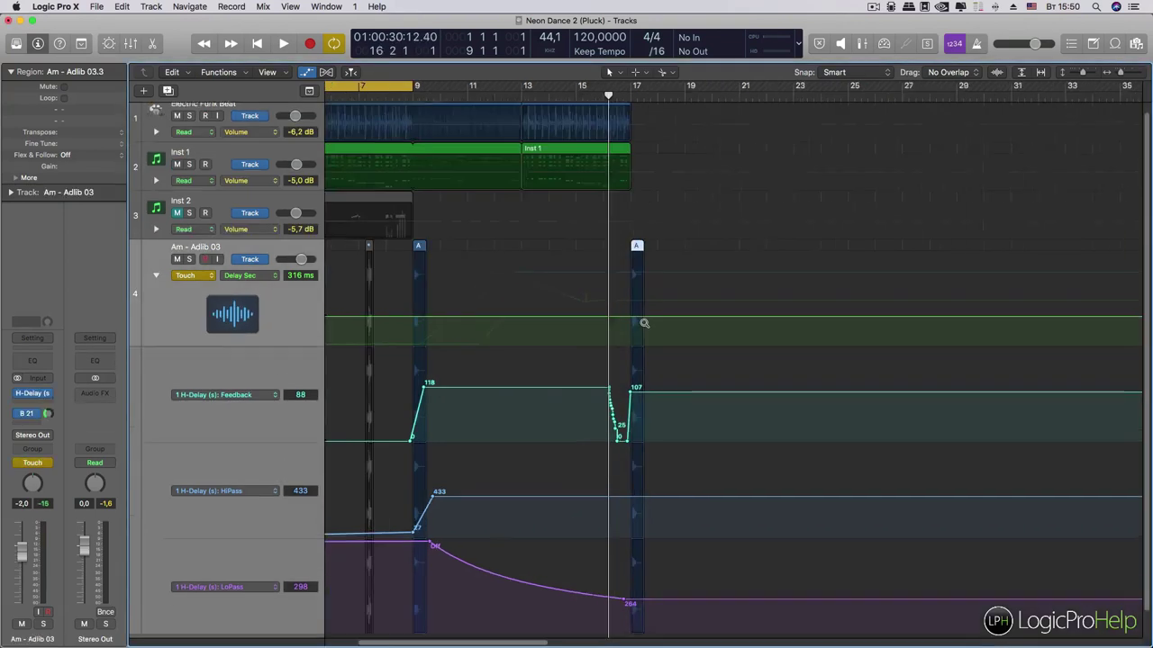
scroll(643, 323, down, 6)
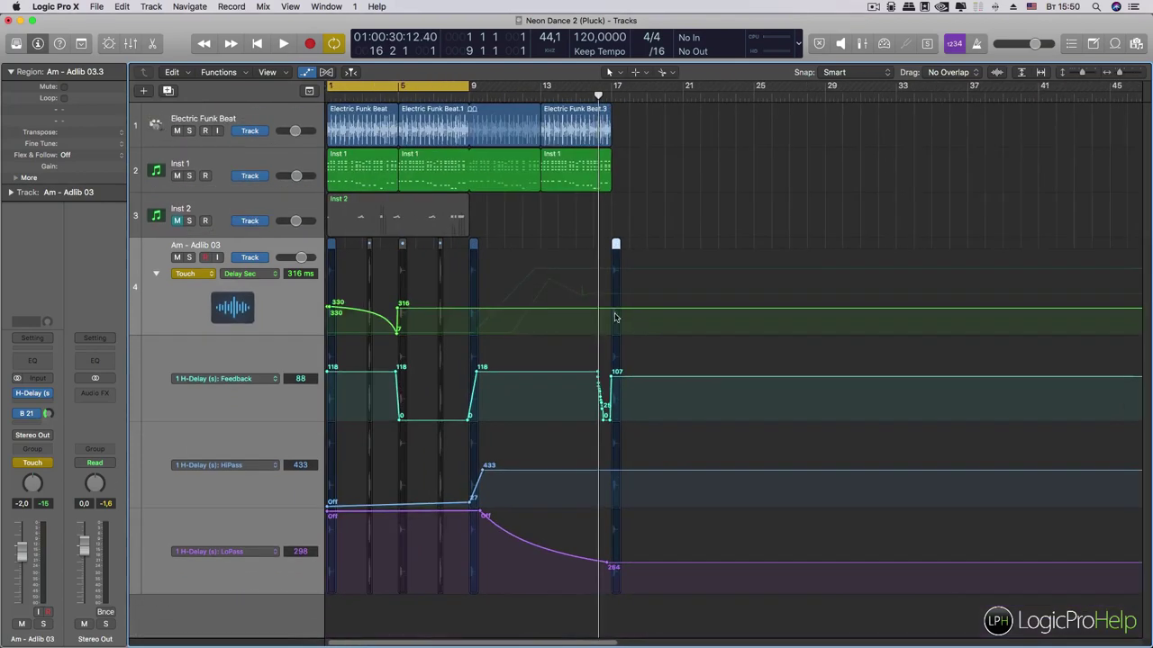
click(611, 310)
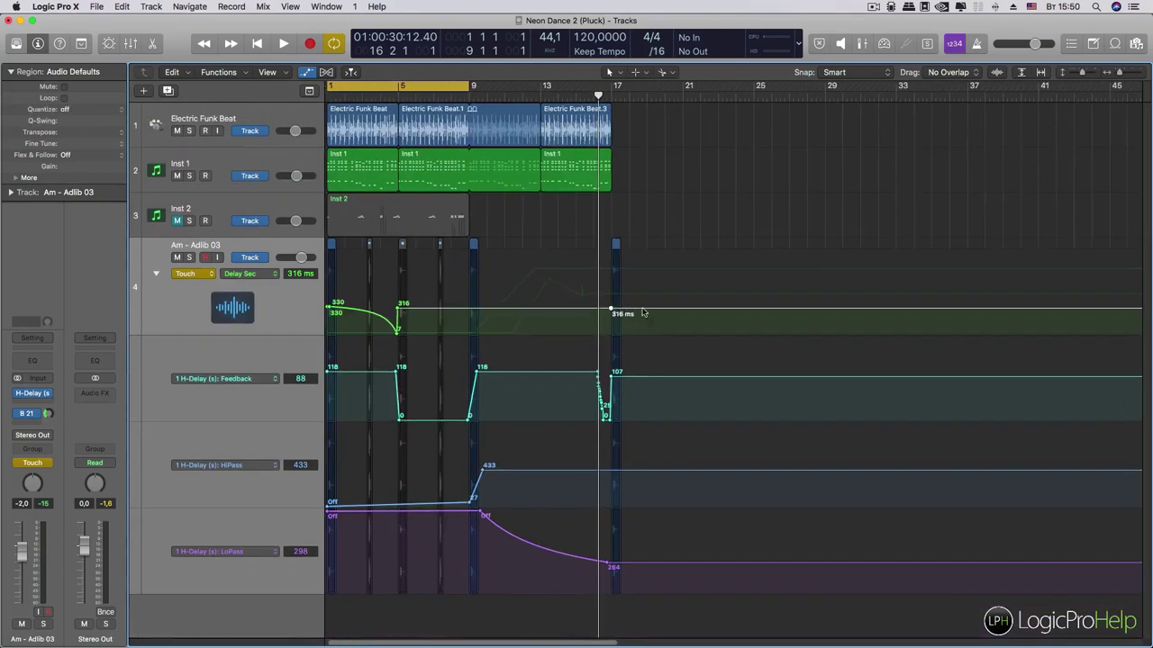
drag(654, 311, 629, 311)
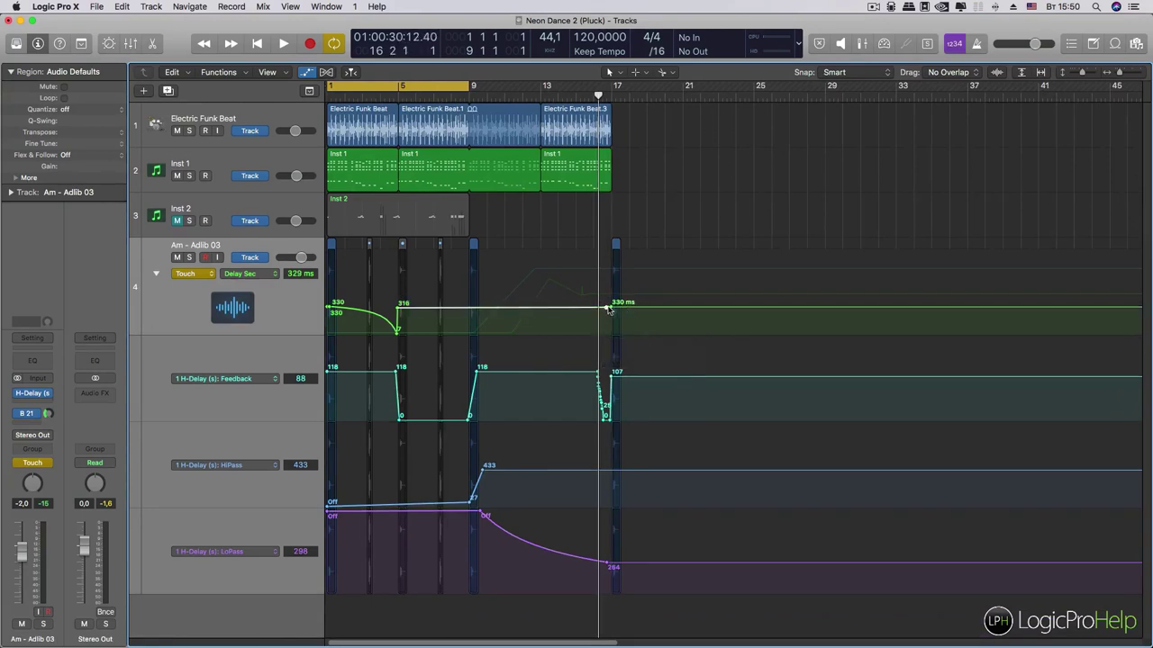
Step: Ramp the delay time from bar 17 up to 3500 ms in bar 19 and play the transition
click(663, 309)
drag(664, 309, 666, 253)
key(space)
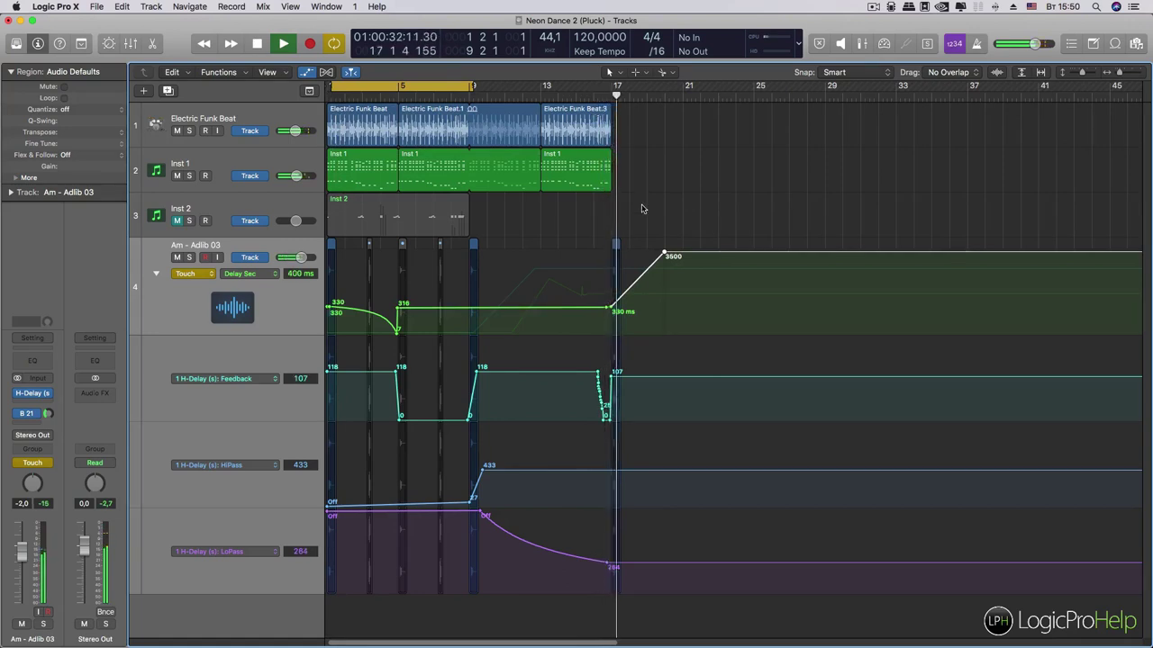
drag(665, 253, 658, 253)
key(space)
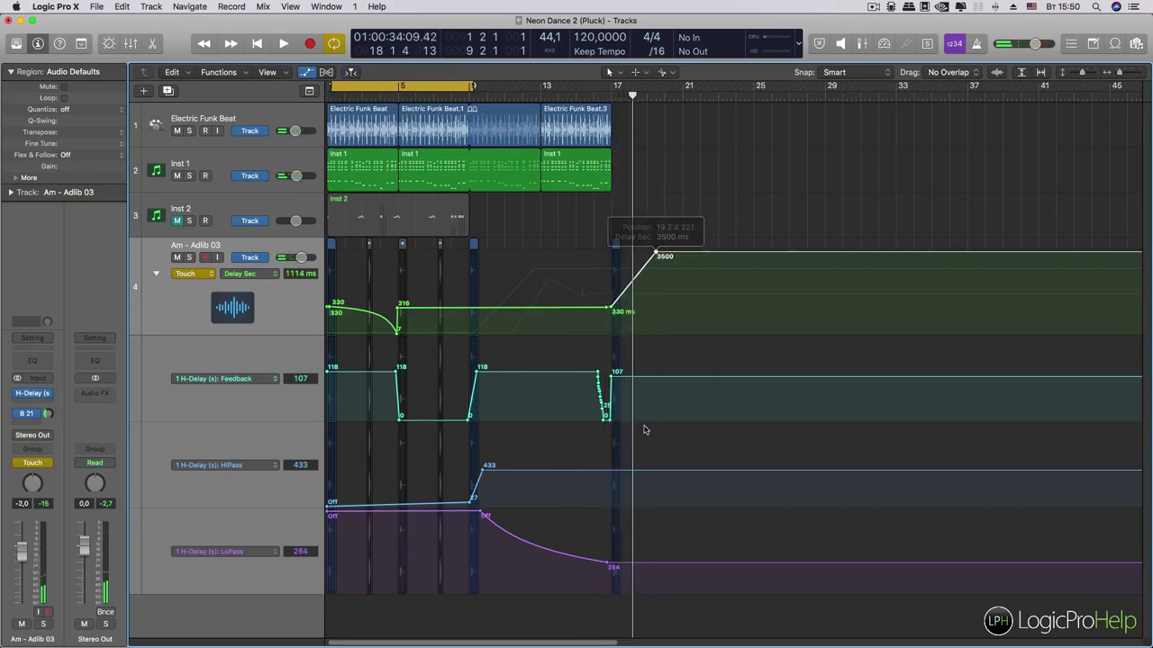
Step: Return the high-pass and low-pass filter automation to Off at bar 17
scroll(640, 451, up, 5)
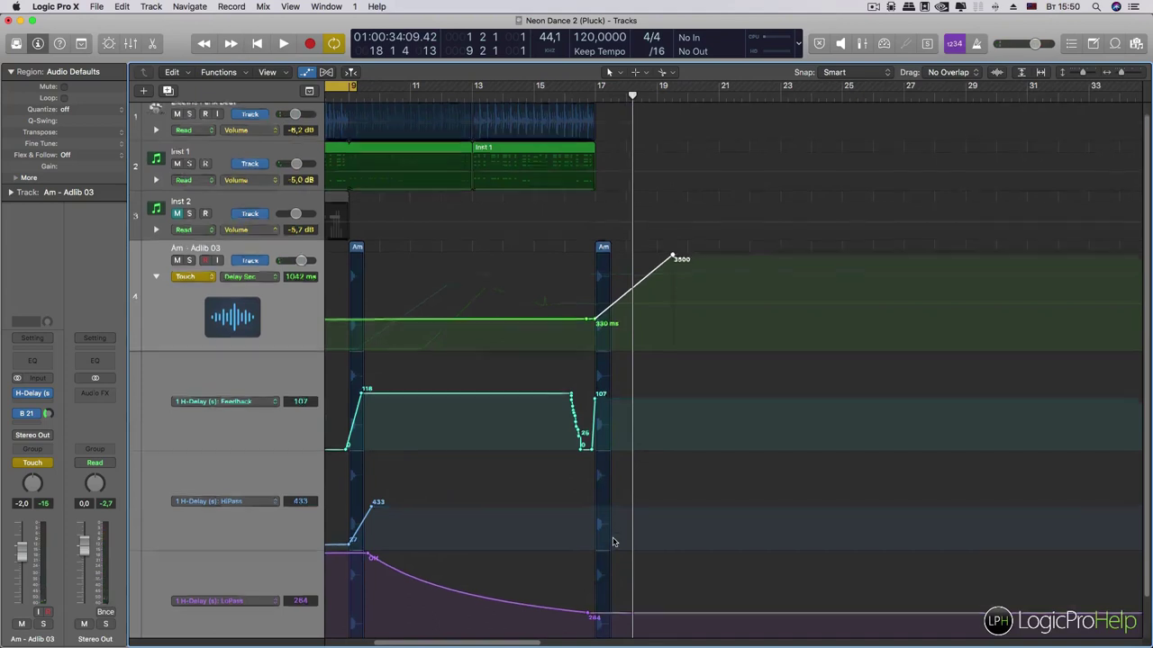
scroll(617, 556, down, 1)
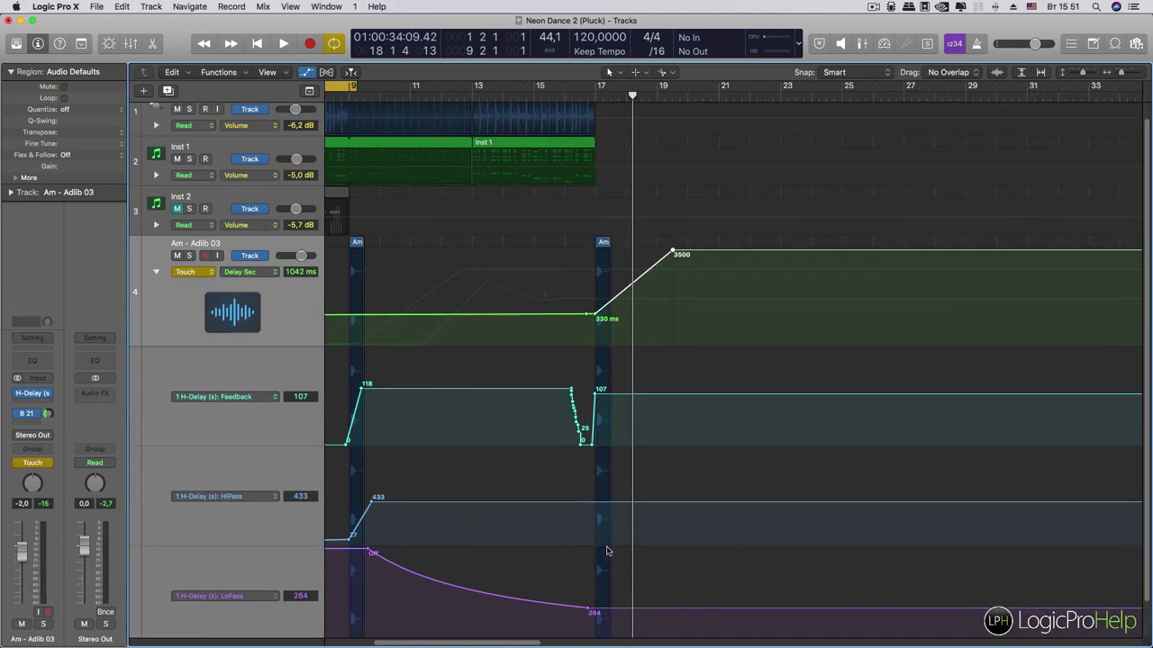
click(593, 613)
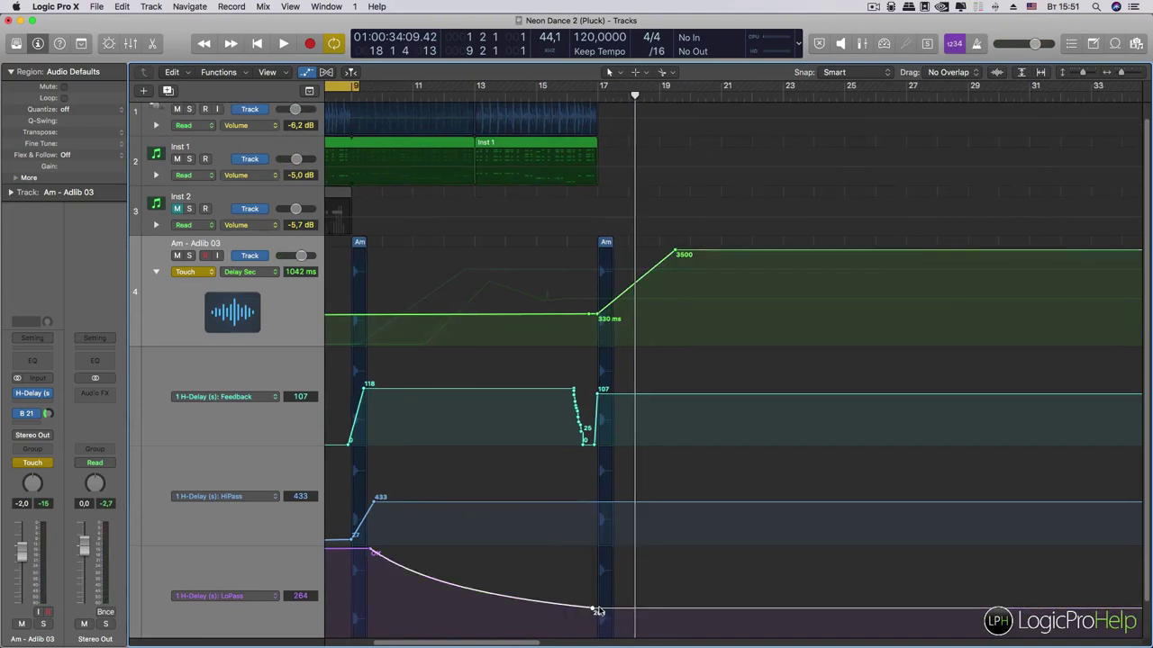
drag(609, 612, 606, 562)
click(600, 506)
Step: Play from bar 16, and fade the feedback automation from 107 in bar 19 to 0 in bar 20
click(582, 93)
key(space)
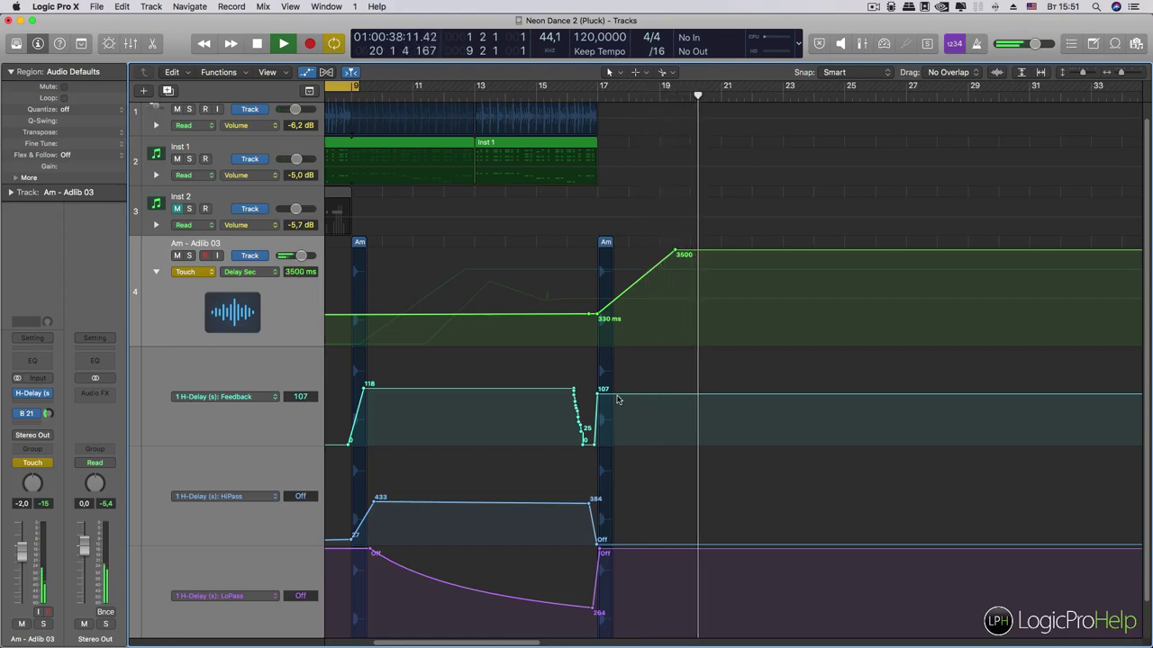
key(space)
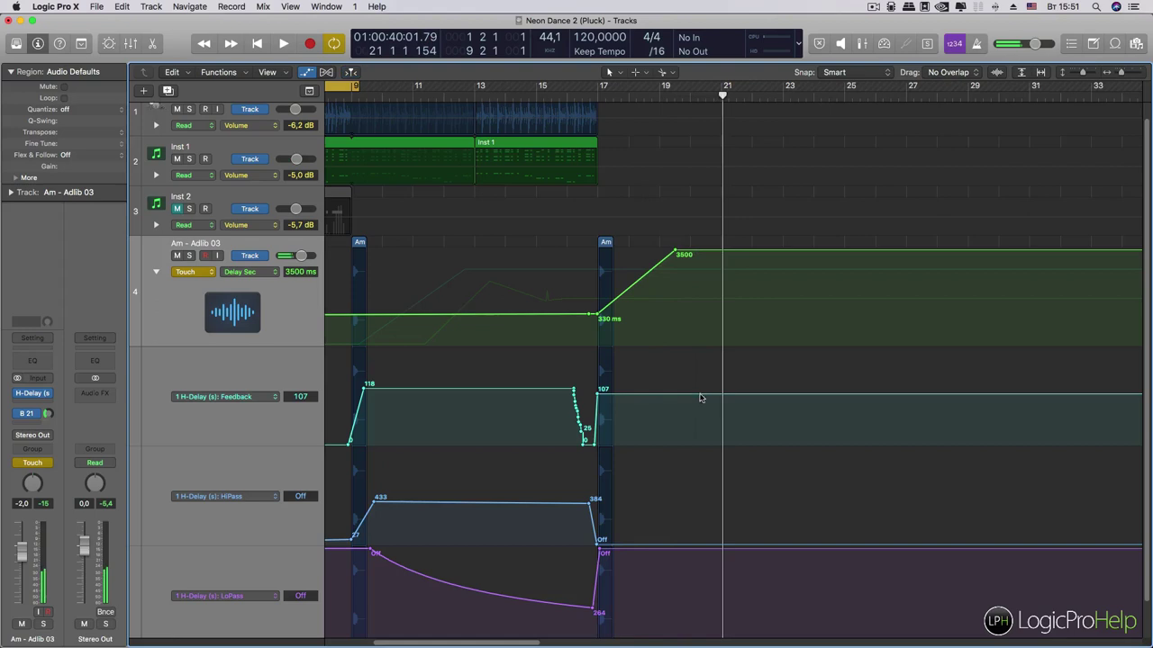
drag(711, 396, 711, 441)
drag(695, 394, 676, 392)
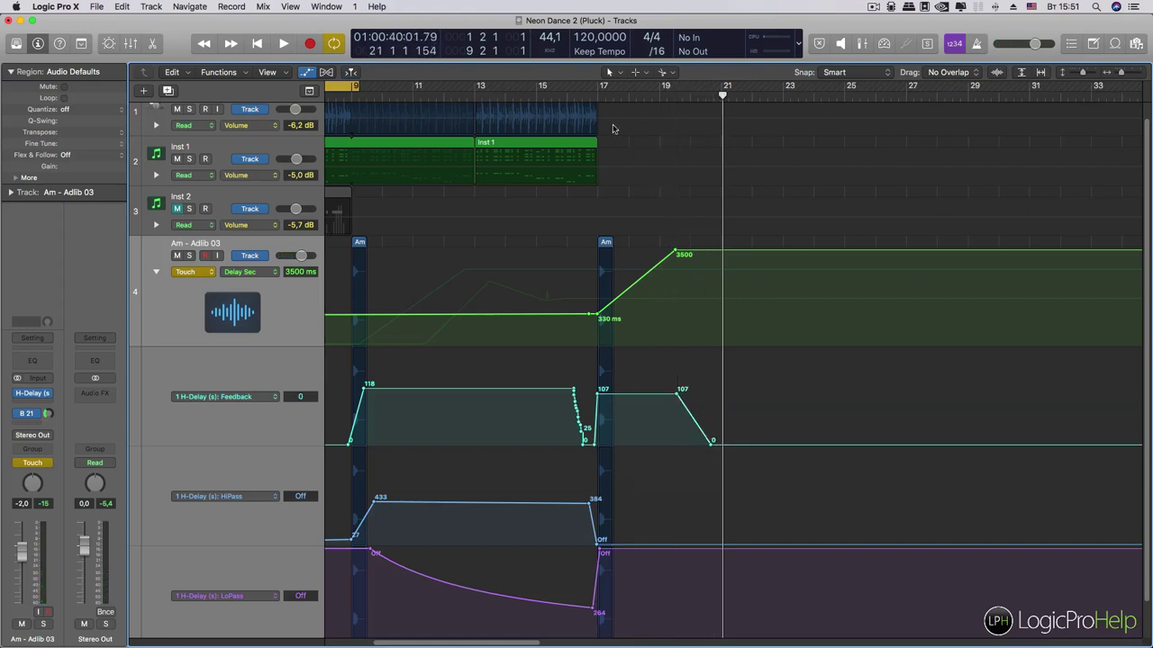
Step: Turn off the cycle range and play the arrangement from bar 16 through the final delay ramp
click(568, 94)
key(space)
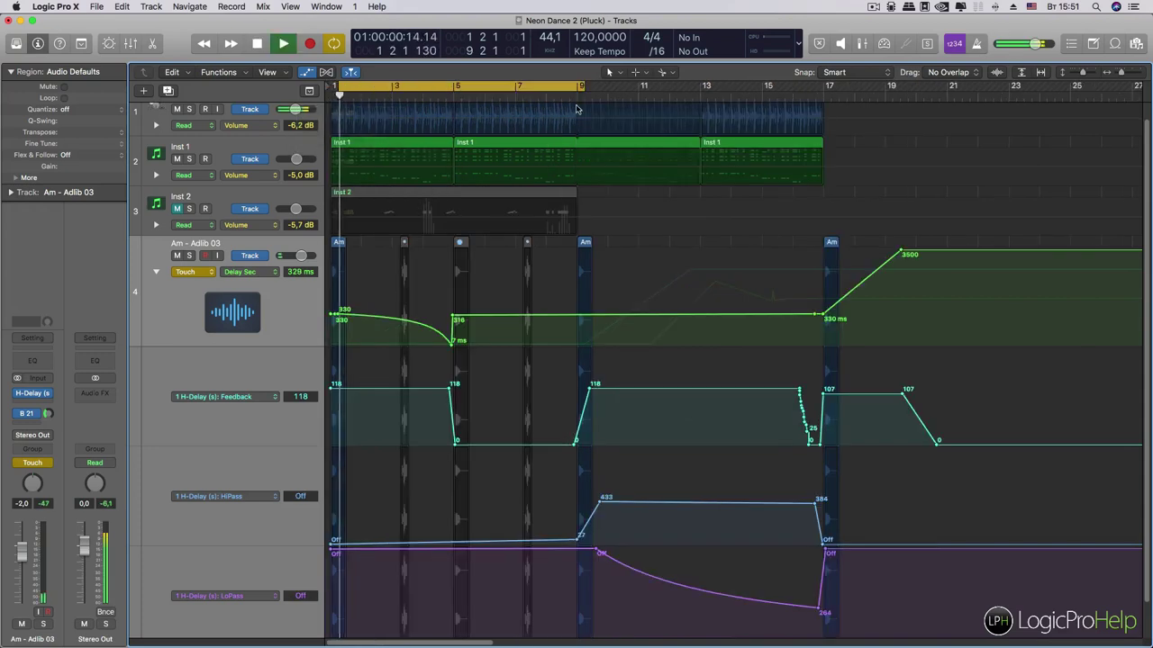
key(space)
key(space)
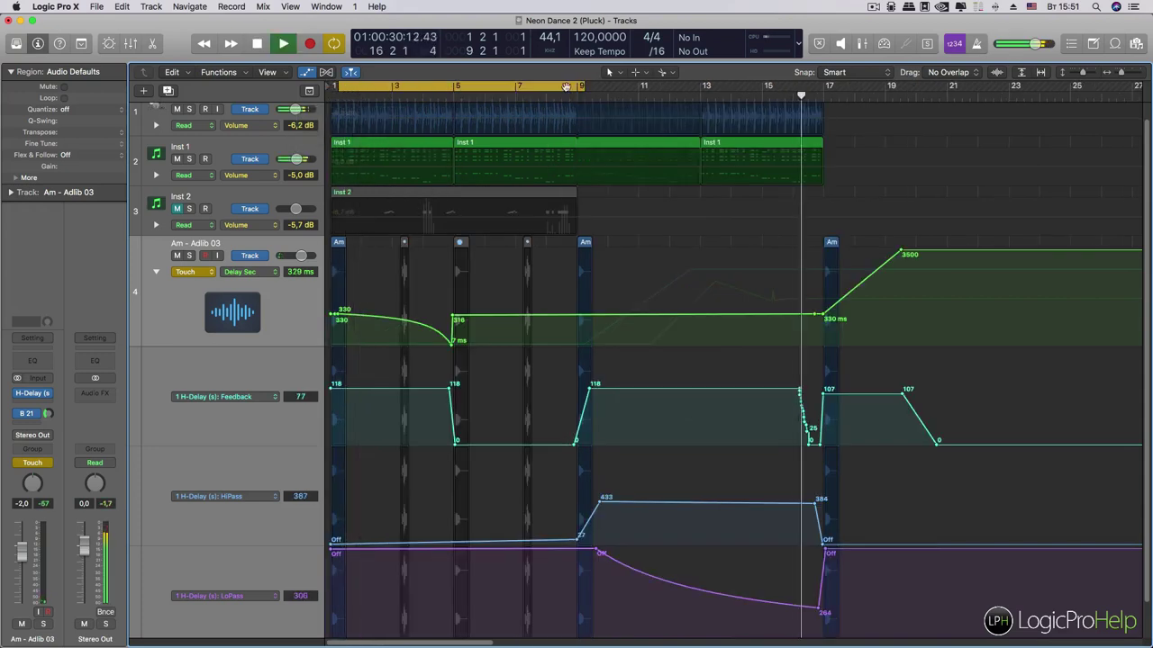
click(566, 87)
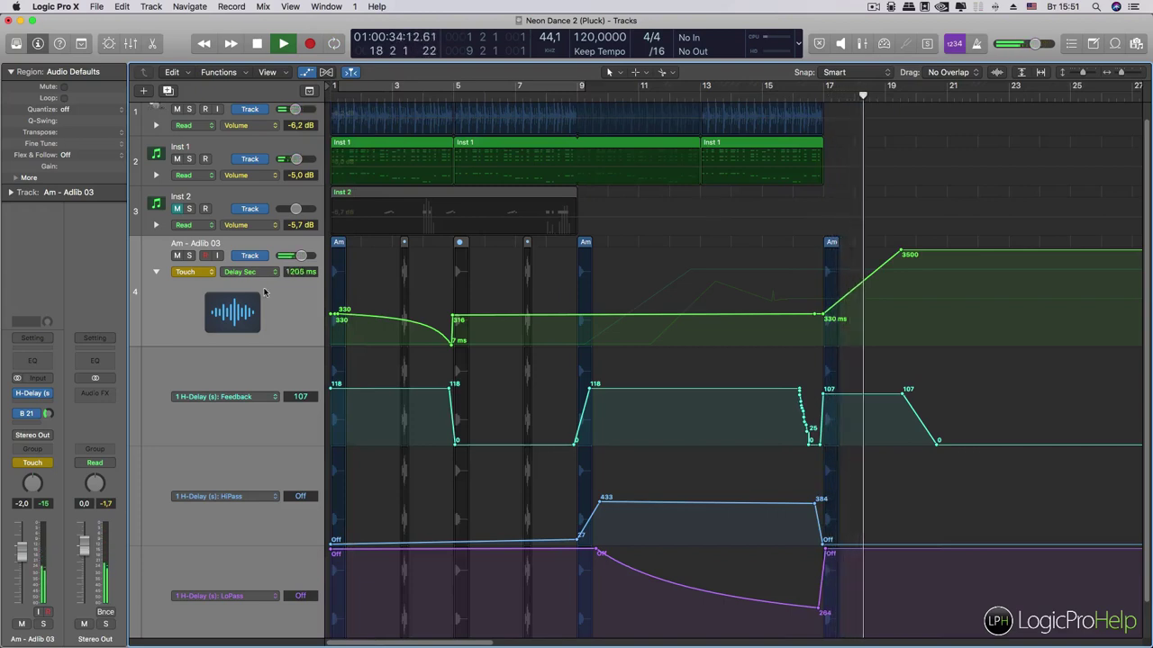
Step: Stop playback, show the H-Delay Rate automation lane, and drop the rate from 579 to 0.10 at bar 17
click(156, 271)
click(155, 290)
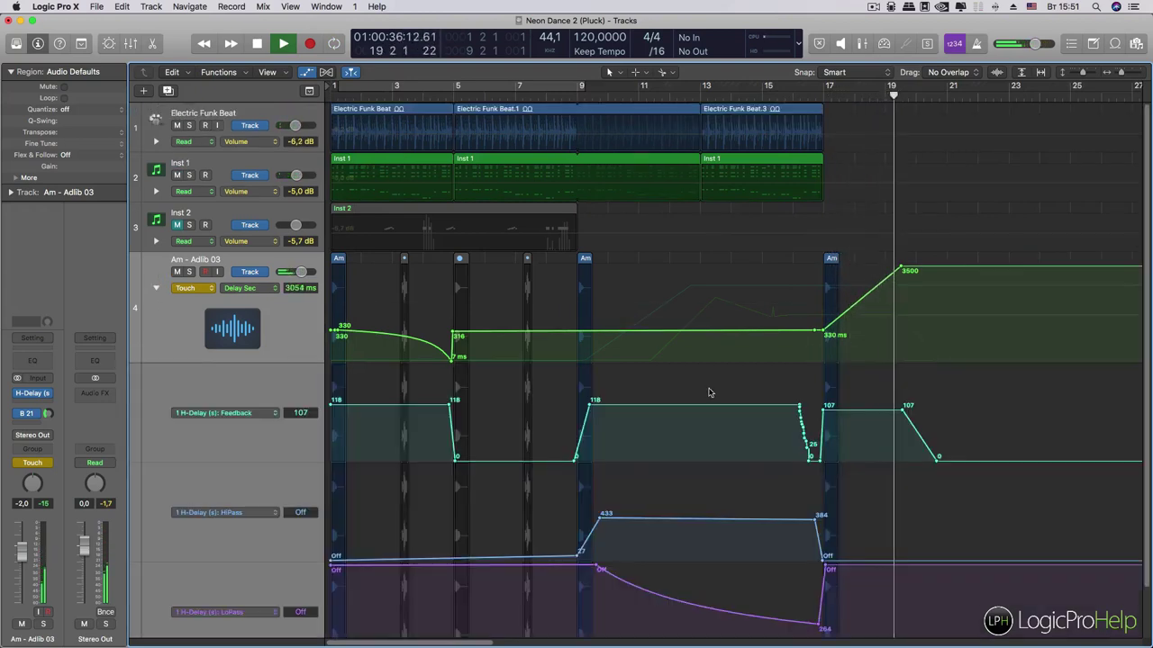
scroll(708, 391, down, 3)
key(space)
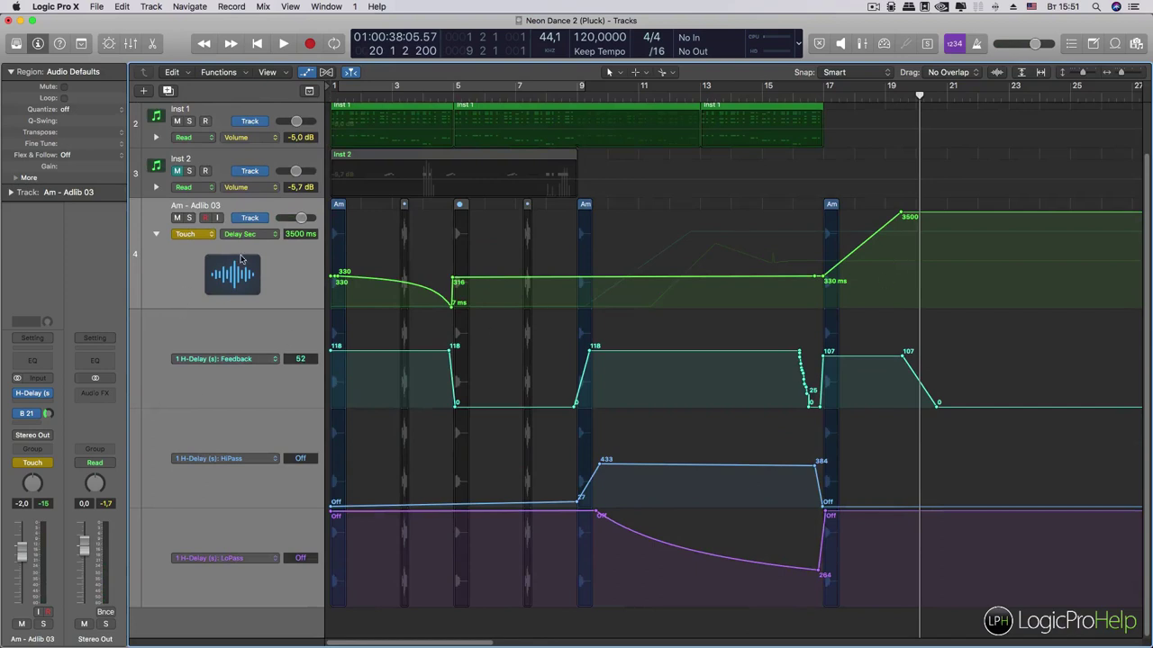
click(158, 604)
scroll(929, 509, down, 3)
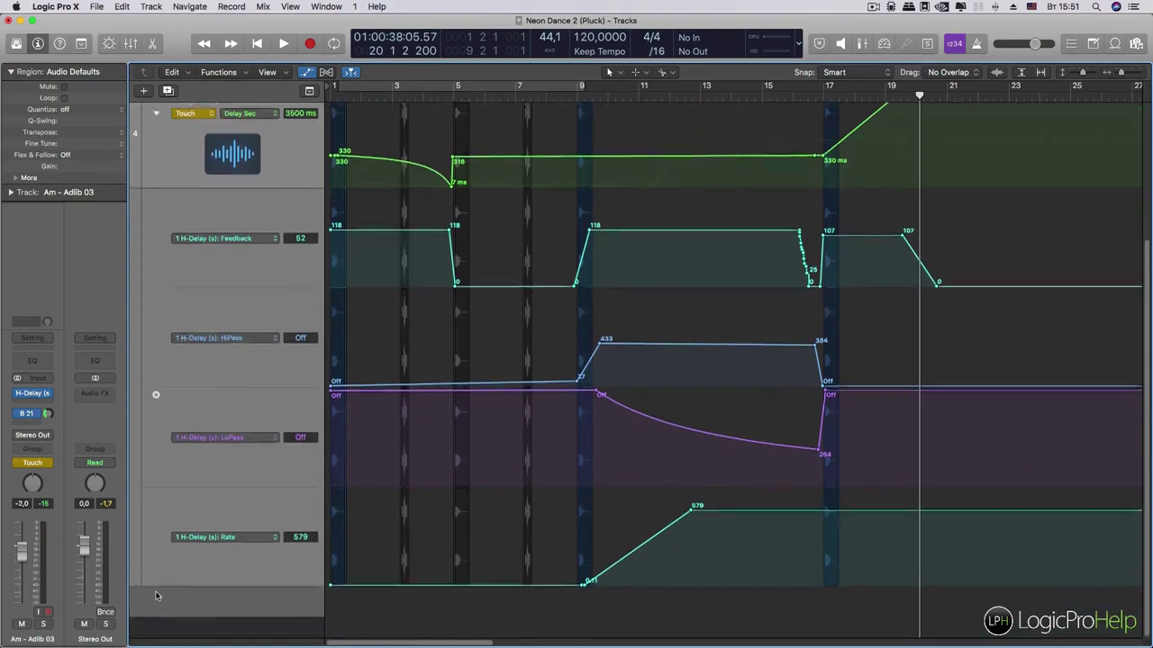
click(821, 532)
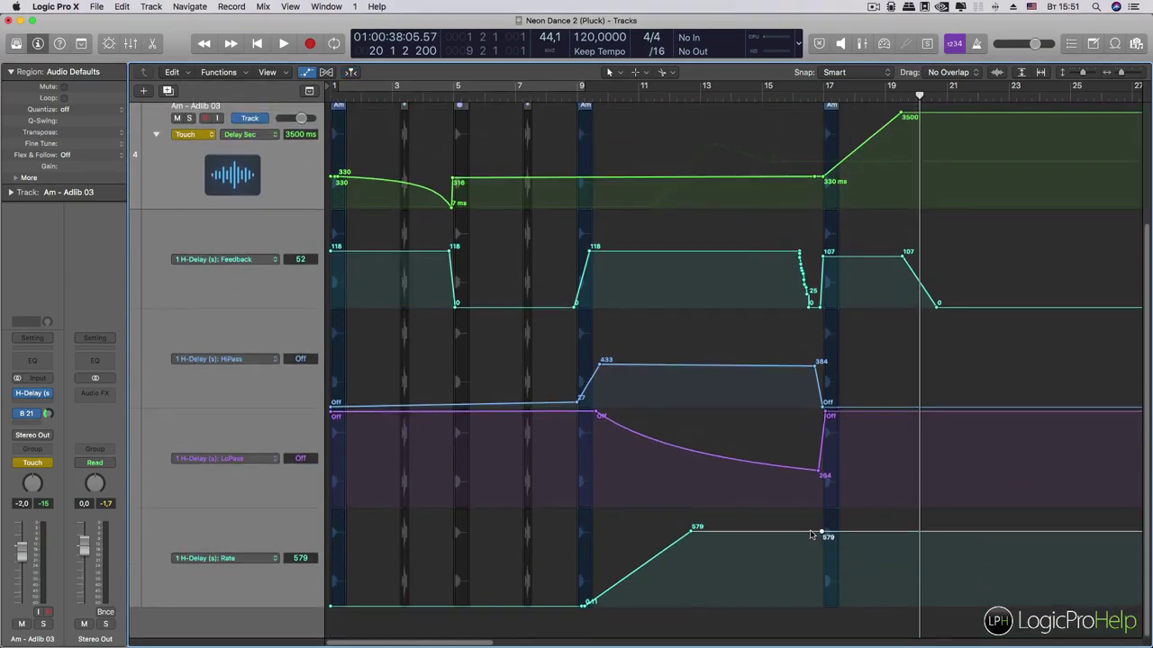
click(814, 533)
drag(822, 533, 822, 601)
Step: Play the arrangement from bar 16 to about bar 21 to check the transition
click(795, 99)
key(space)
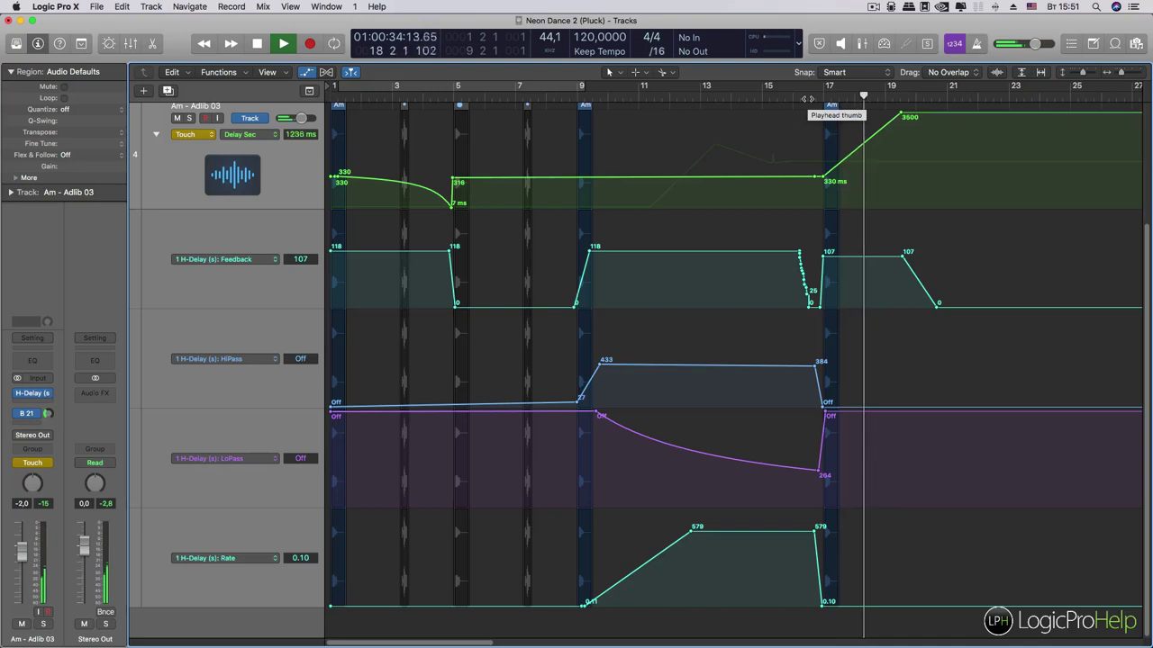
click(875, 134)
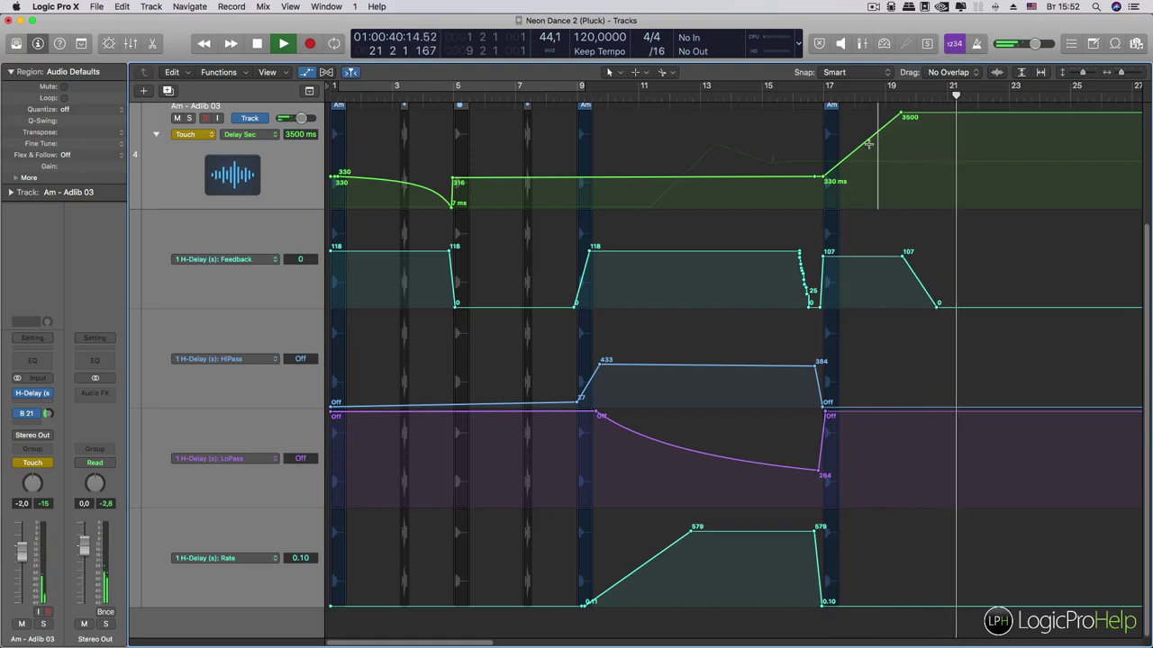
key(space)
Step: Shift the final feedback fade earlier so it reaches 0 at bar 20, and bend the delay-time ramp after bar 17 into a convex curve
click(898, 266)
drag(901, 258, 884, 258)
drag(936, 308, 921, 308)
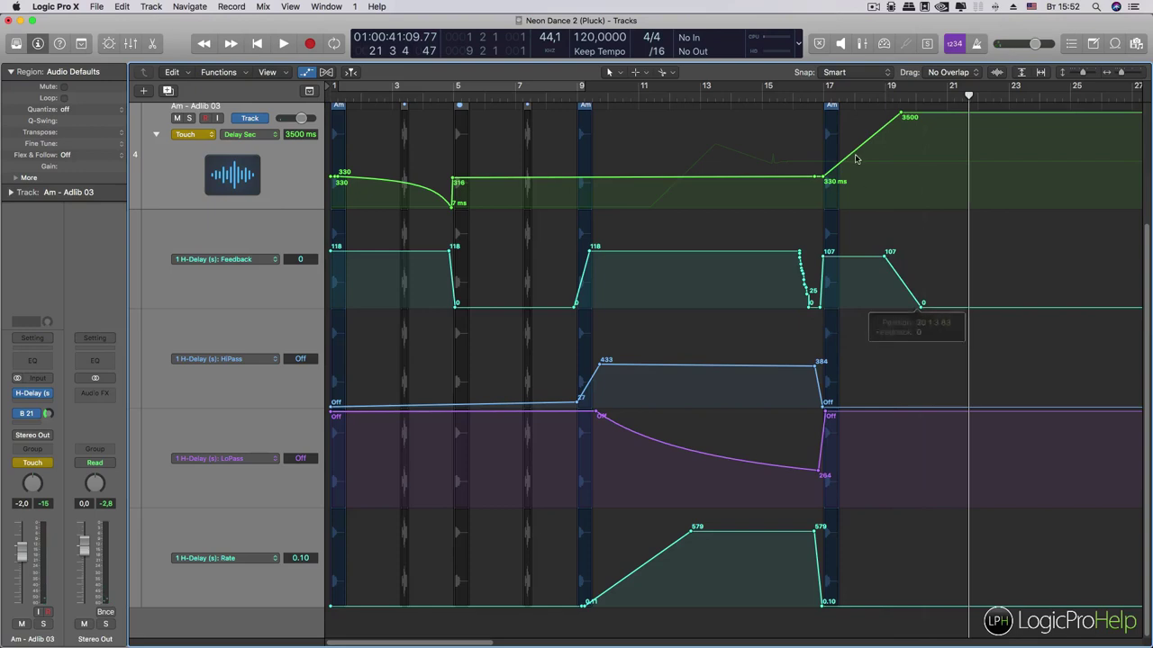
drag(865, 149, 861, 142)
scroll(806, 250, up, 5)
scroll(808, 251, right, 1)
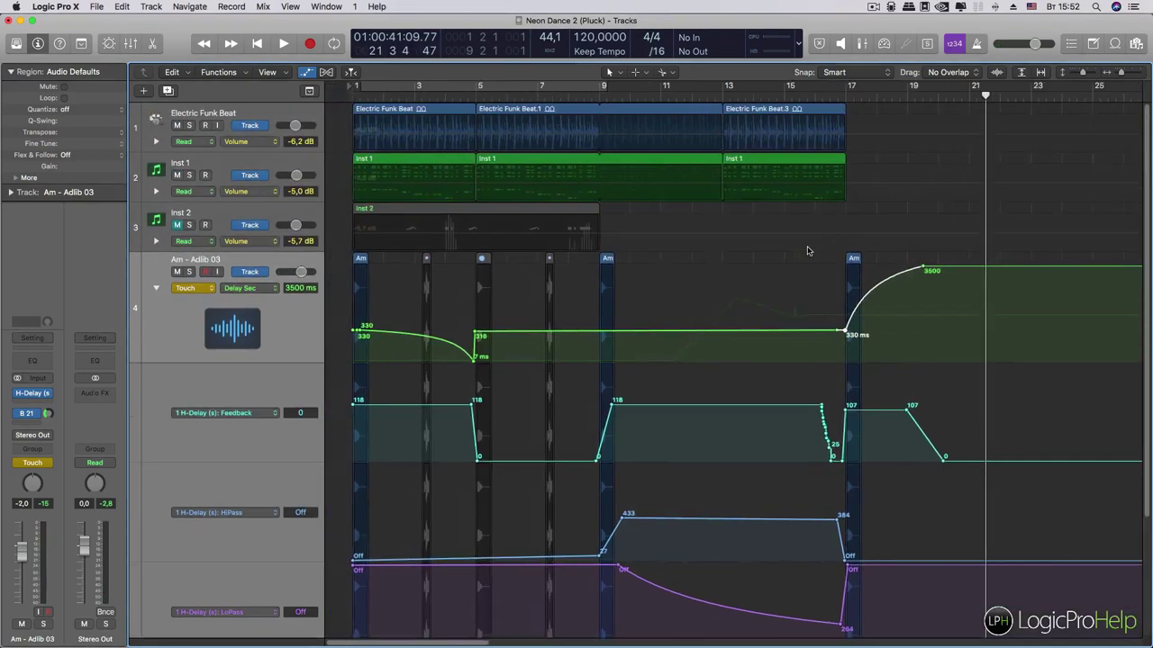
Step: Open the ad-lib track's H-Delay plug-in and play from bar 1 while toggling LoFi
click(31, 396)
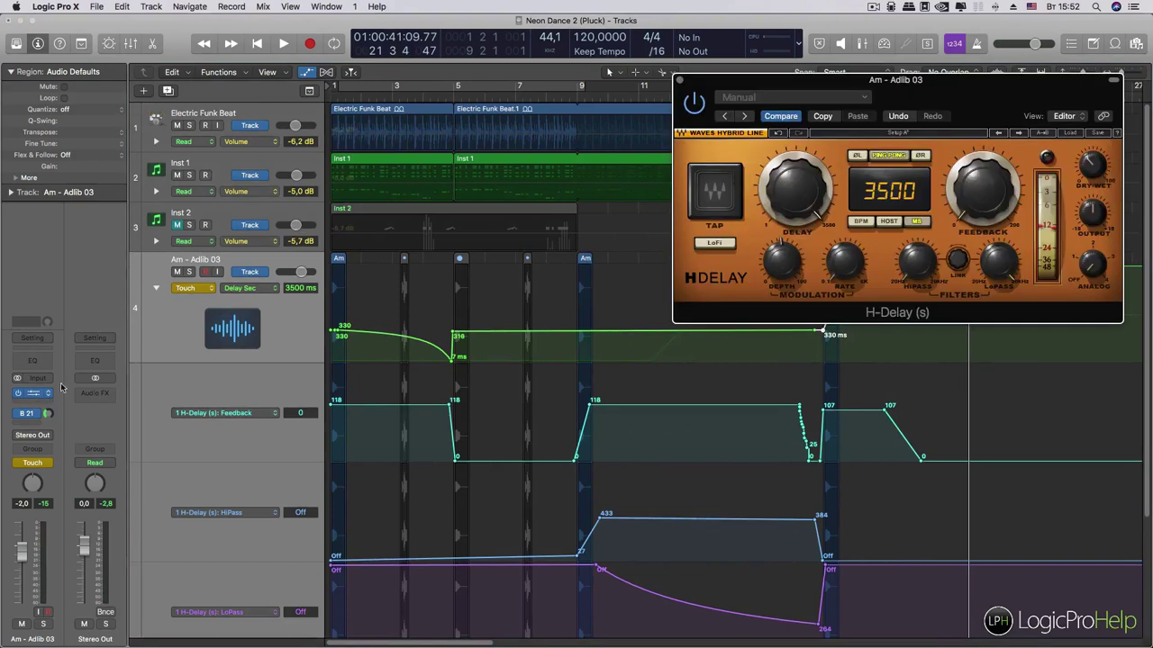
drag(889, 89, 623, 124)
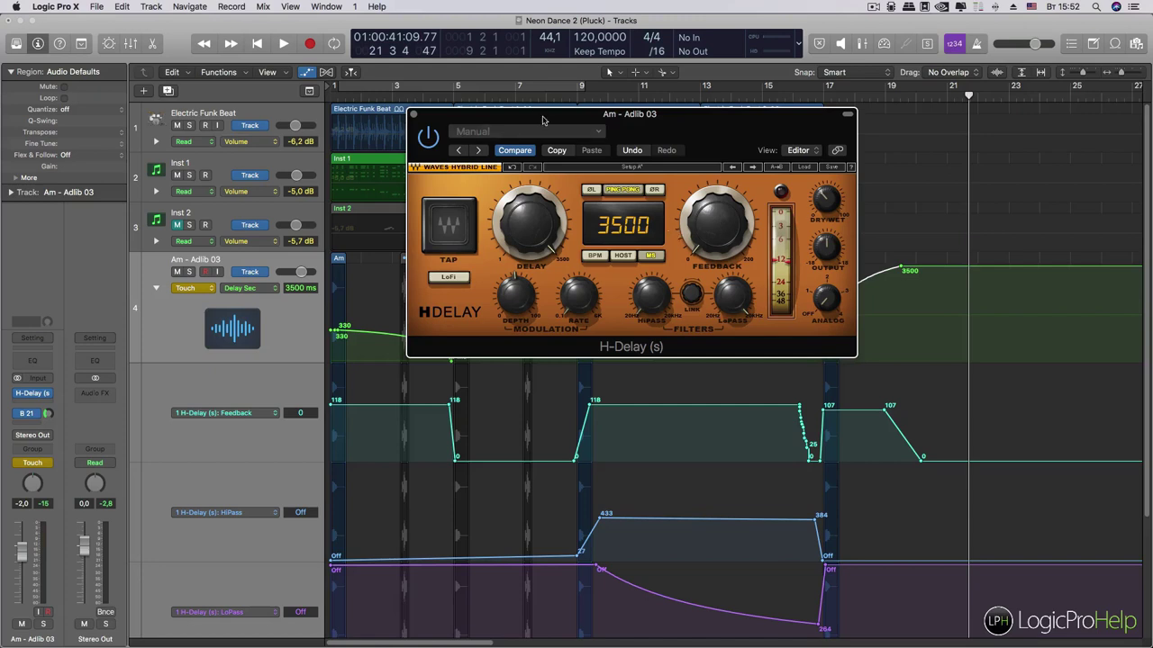
drag(544, 120, 693, 136)
drag(345, 99, 328, 97)
key(space)
click(602, 293)
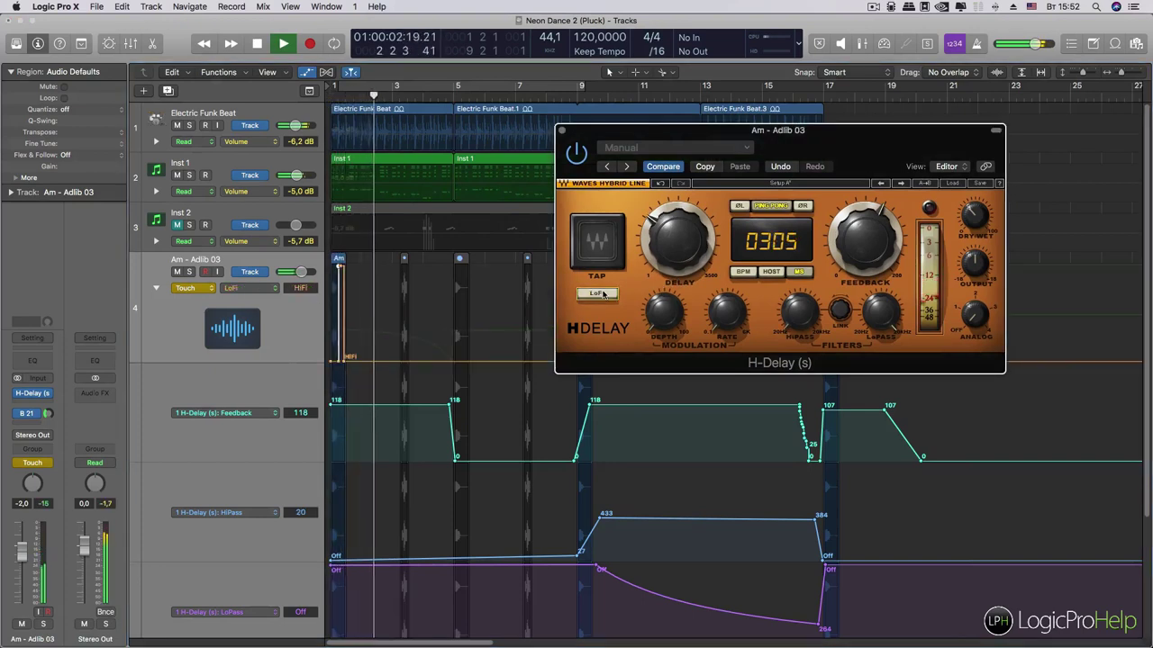
key(space)
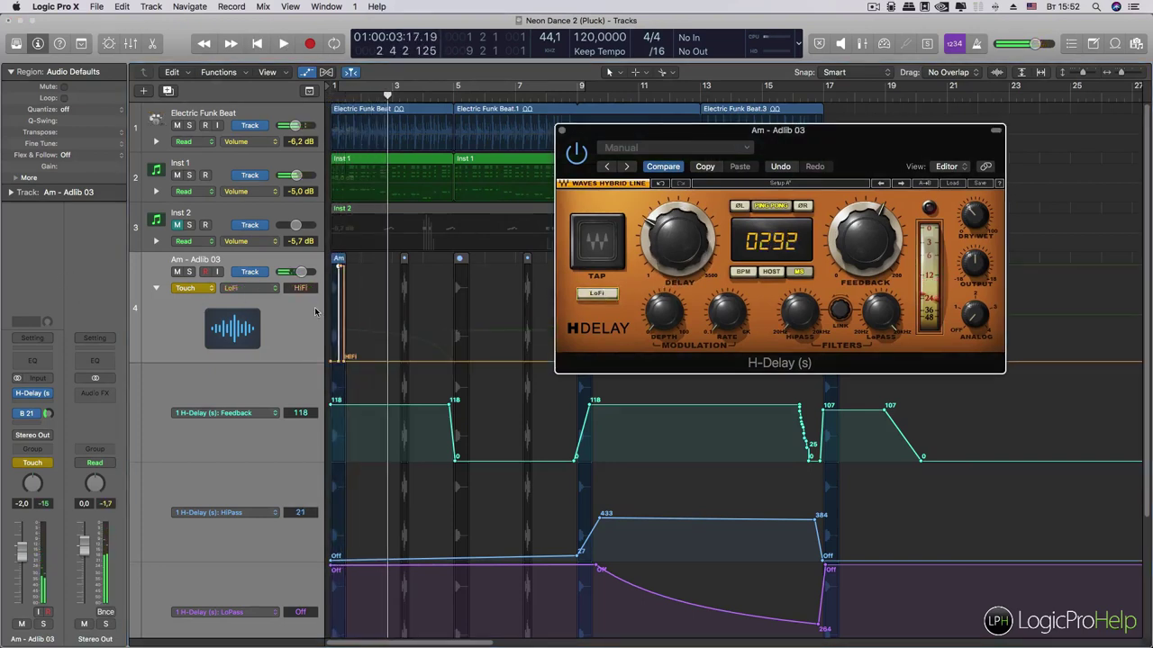
Step: Switch the ad-lib track's automation mode to Read and play from bar 1 while switching LoFi on
click(184, 287)
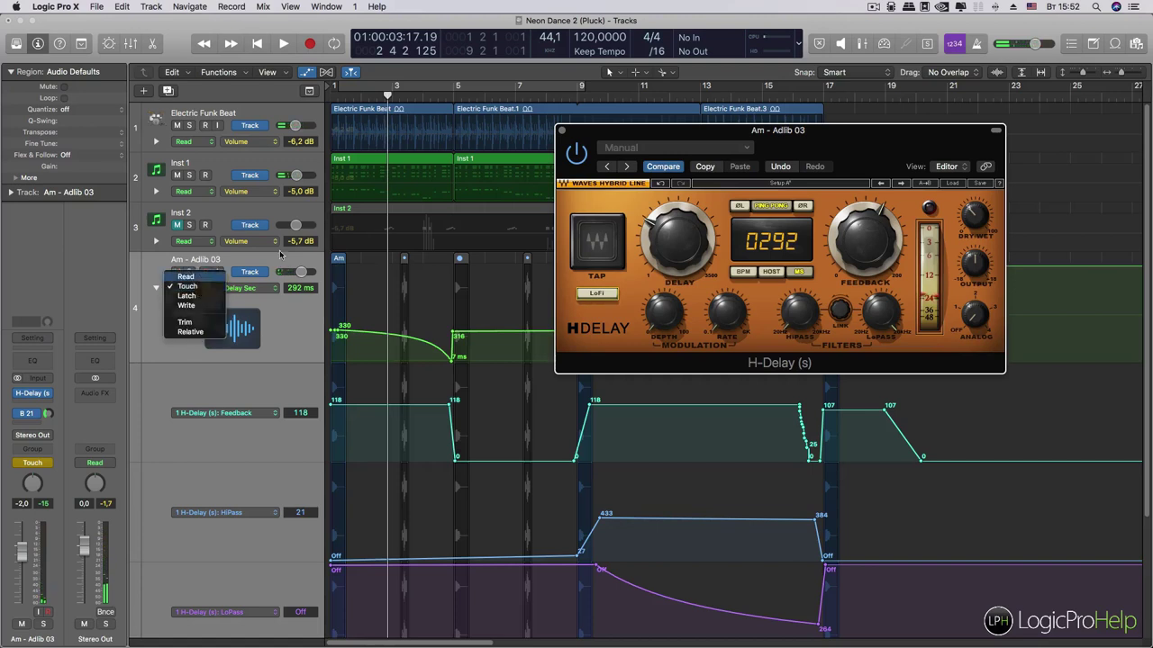
click(184, 277)
key(Return)
key(space)
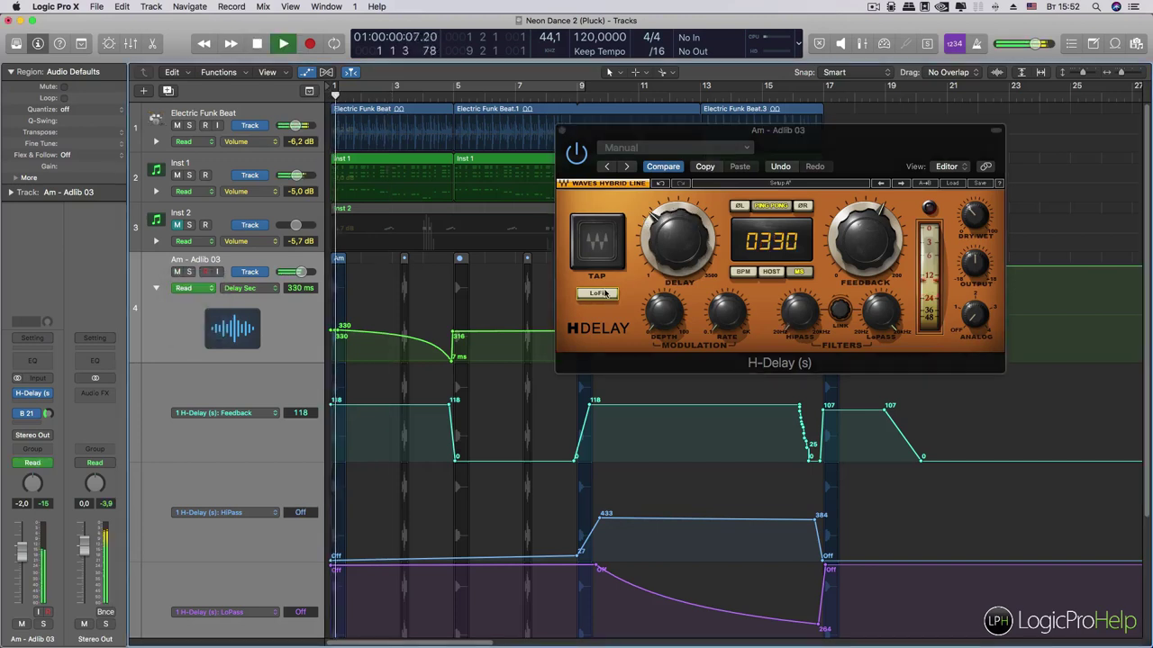
click(605, 293)
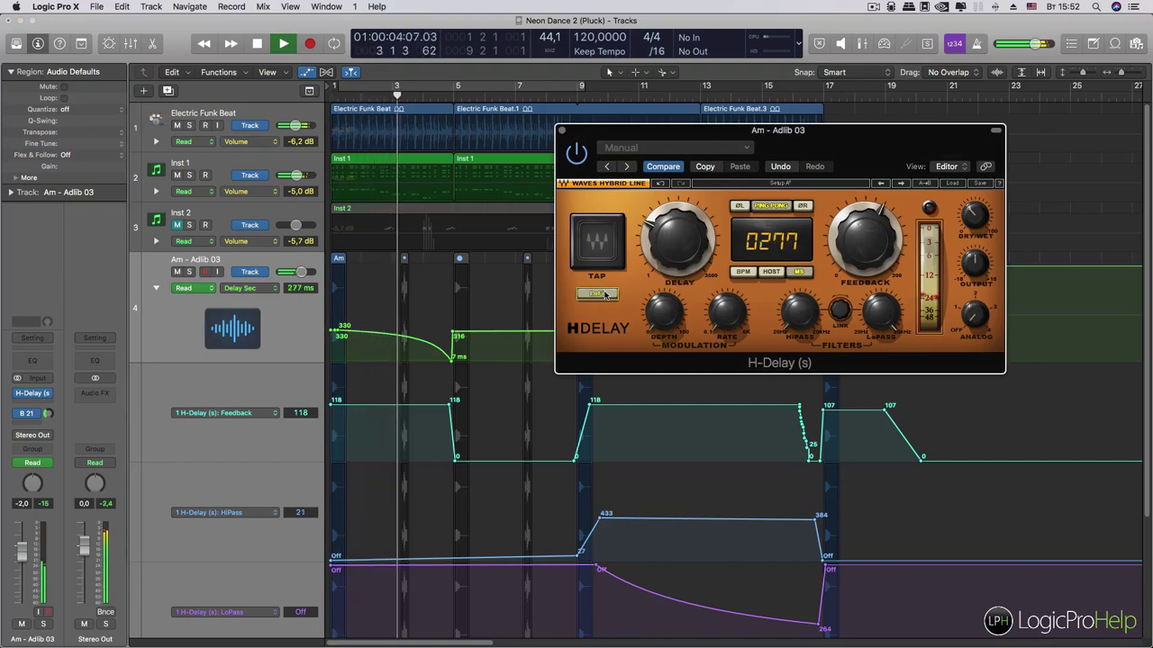
key(space)
Step: Toggle the LoFi switch on and off several times and leave it off
click(600, 295)
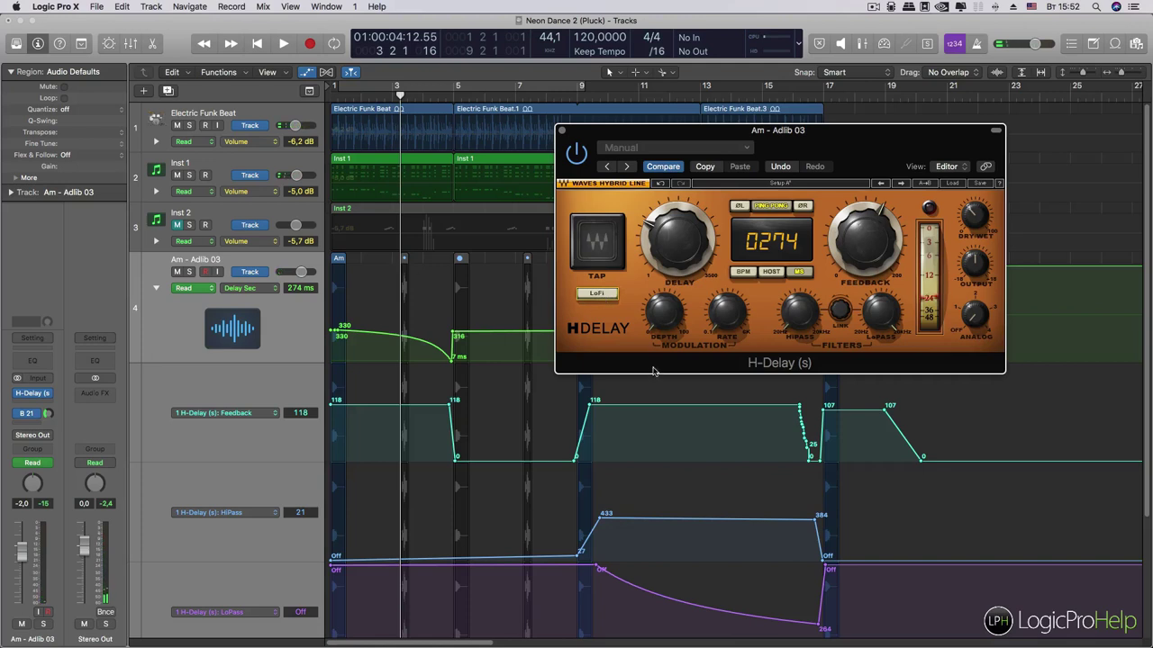
click(603, 297)
click(604, 297)
click(604, 297)
click(603, 298)
click(603, 298)
click(603, 298)
click(597, 297)
Step: Move the H-Delay window clear of bar 17, and play from bar 16 while sweeping Dry/Wet, leaving it at 41
drag(399, 96, 955, 129)
drag(891, 154, 650, 132)
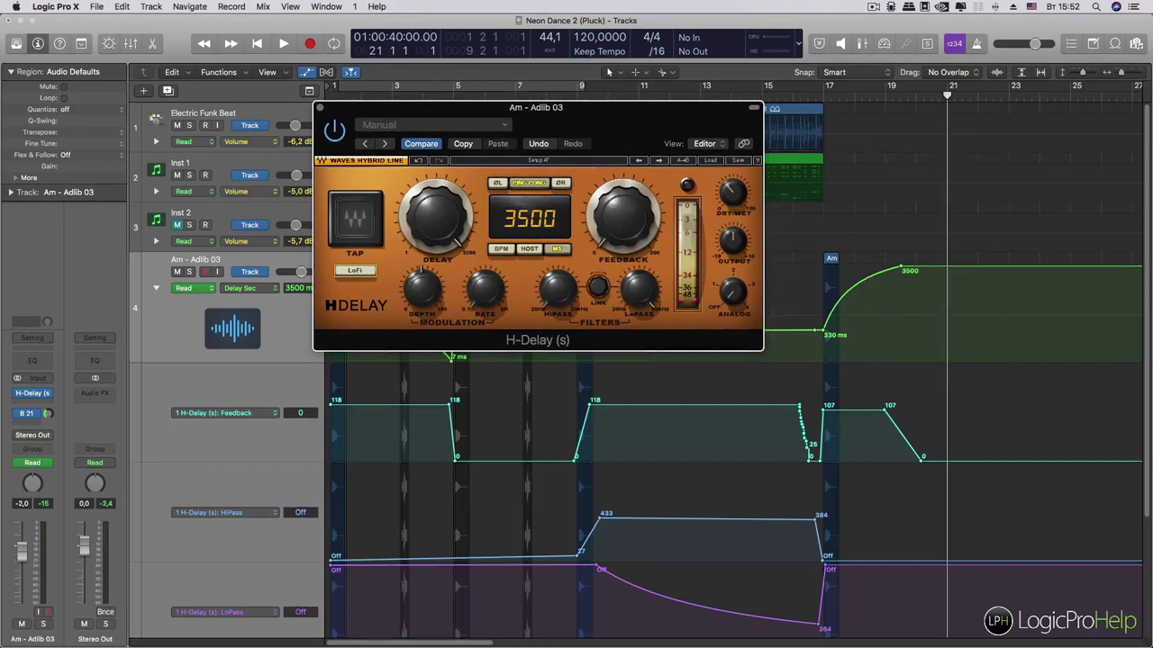
drag(703, 119, 608, 129)
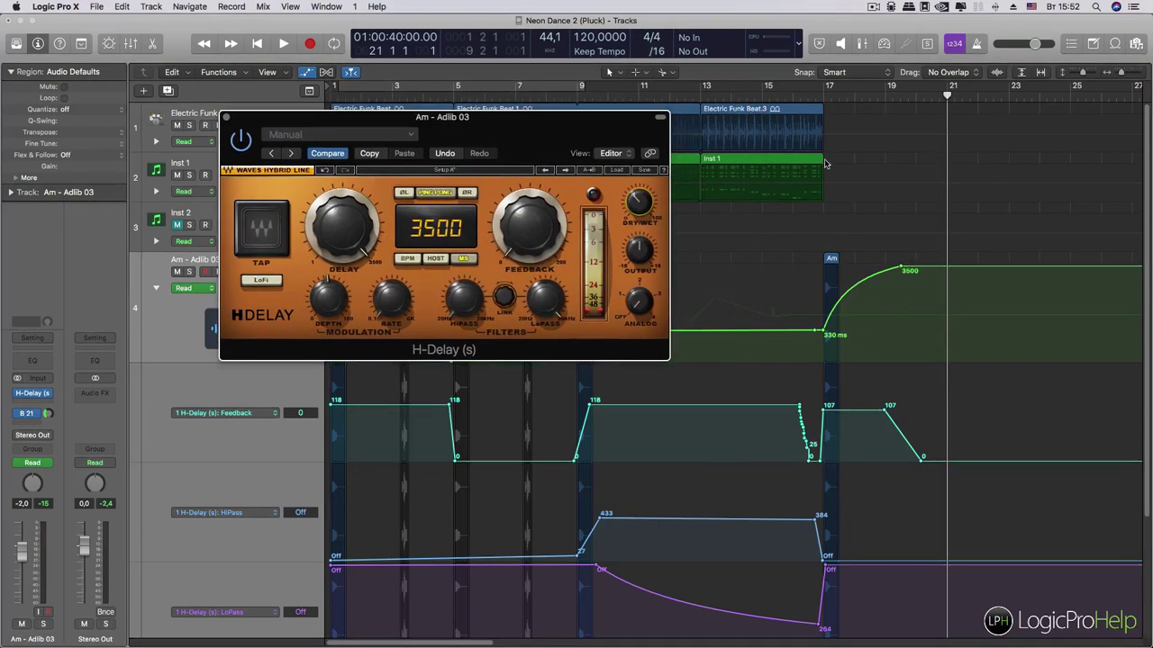
click(819, 96)
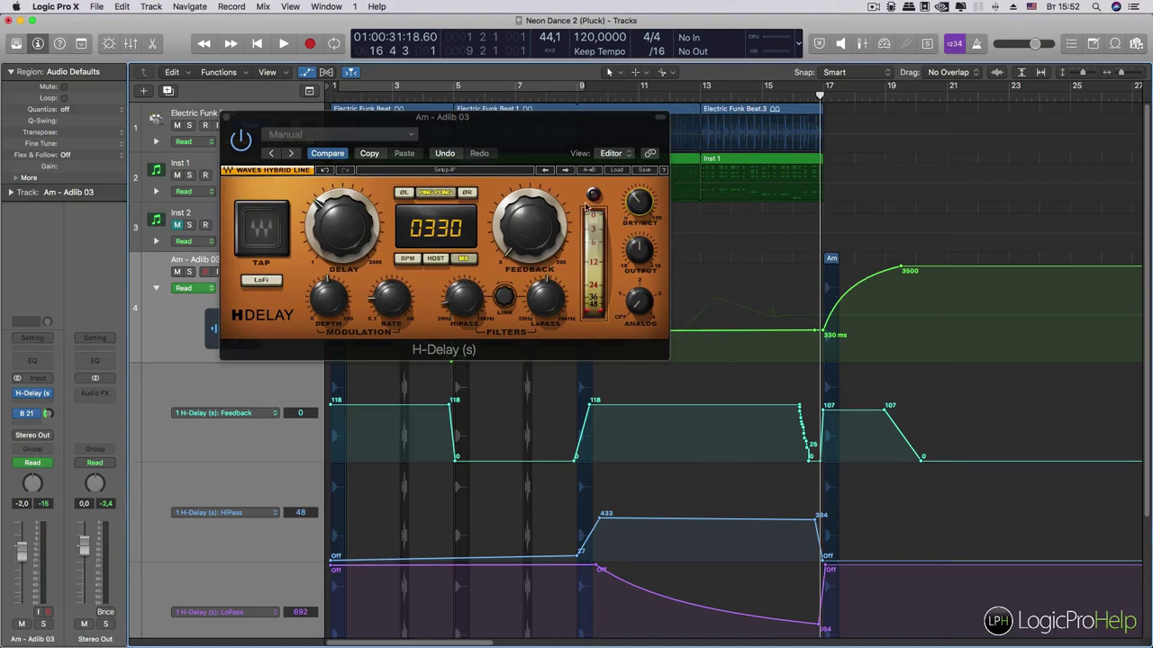
drag(647, 211, 631, 214)
key(space)
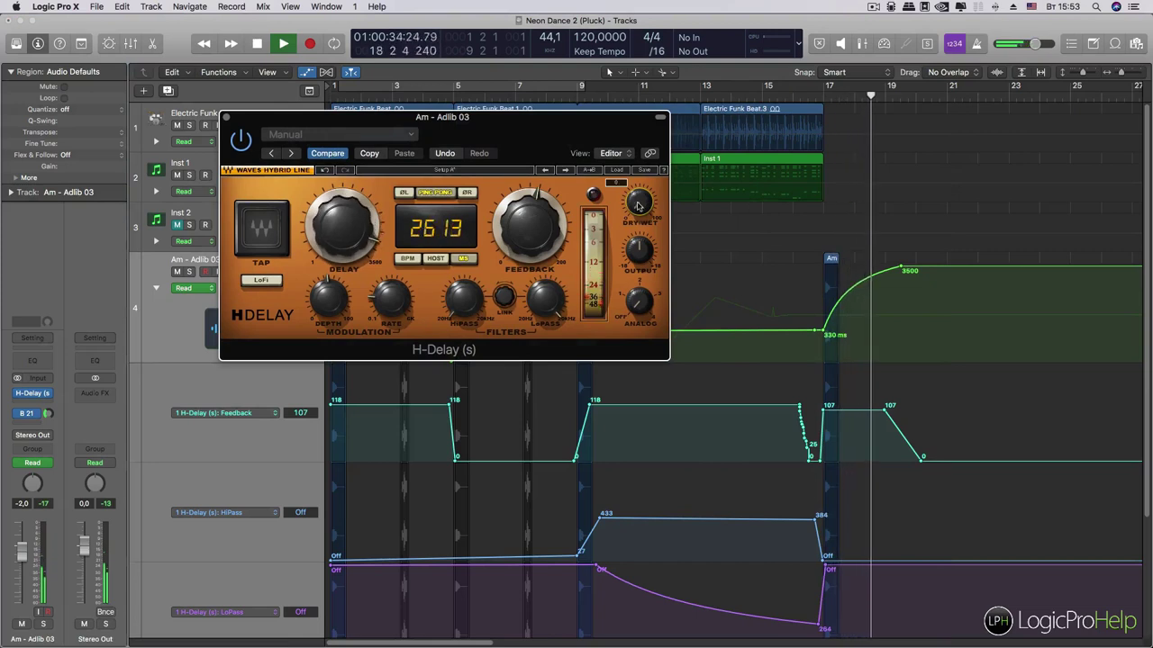
key(space)
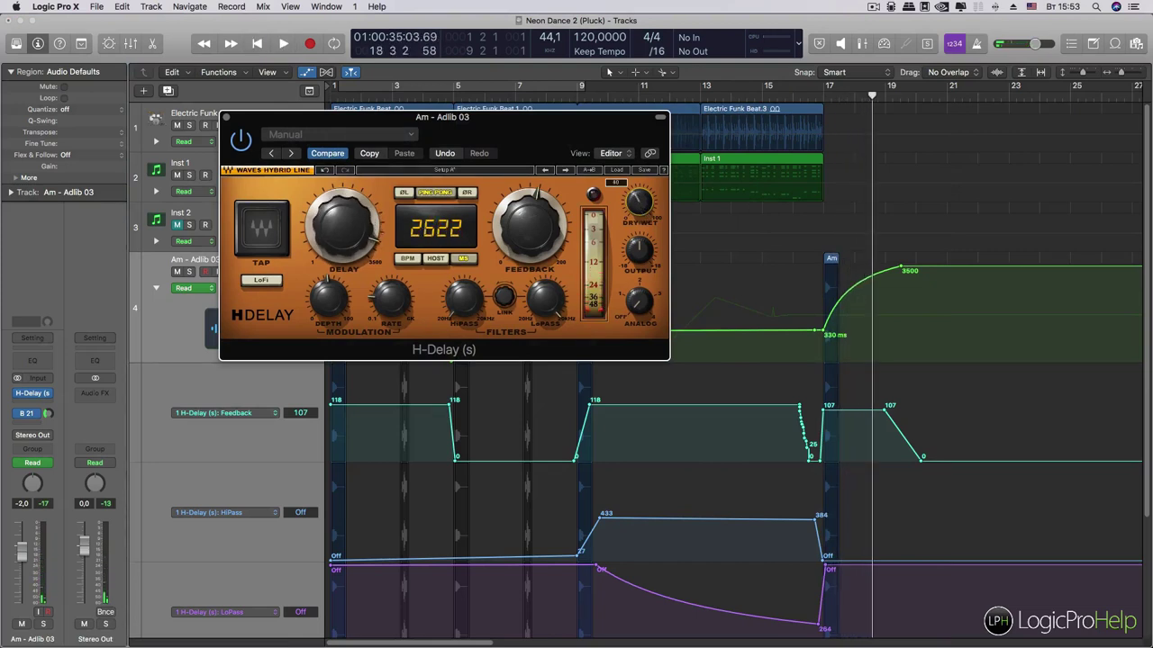
Step: Record Dry/Wet automation in Latch mode from bar 16, rising to 67 after bar 17 and falling to 0 in bar 18, and return to Read mode
click(808, 95)
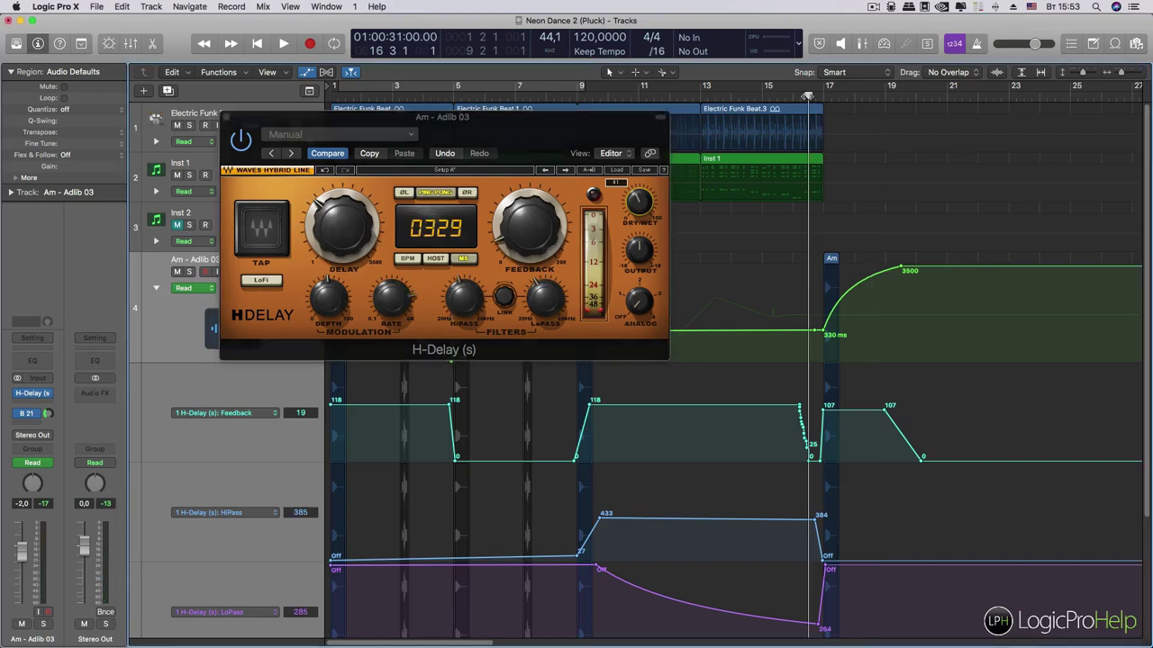
click(194, 290)
click(186, 305)
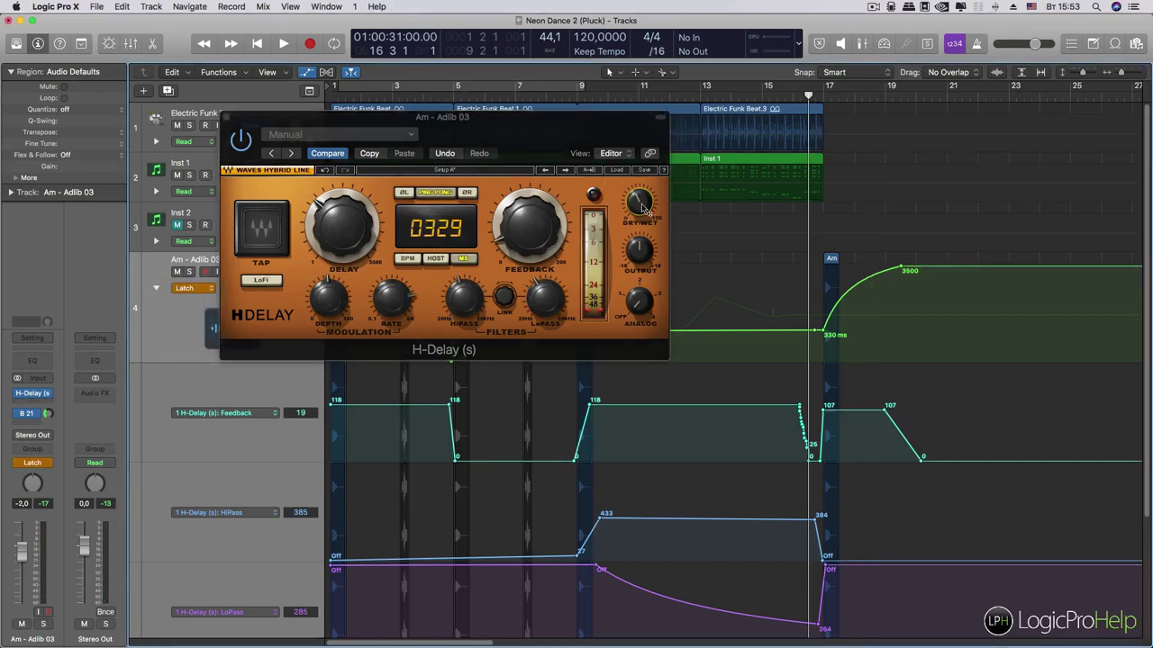
key(space)
mouse_move(643, 208)
mouse_down()
mouse_move(642, 191)
mouse_move(641, 206)
mouse_up()
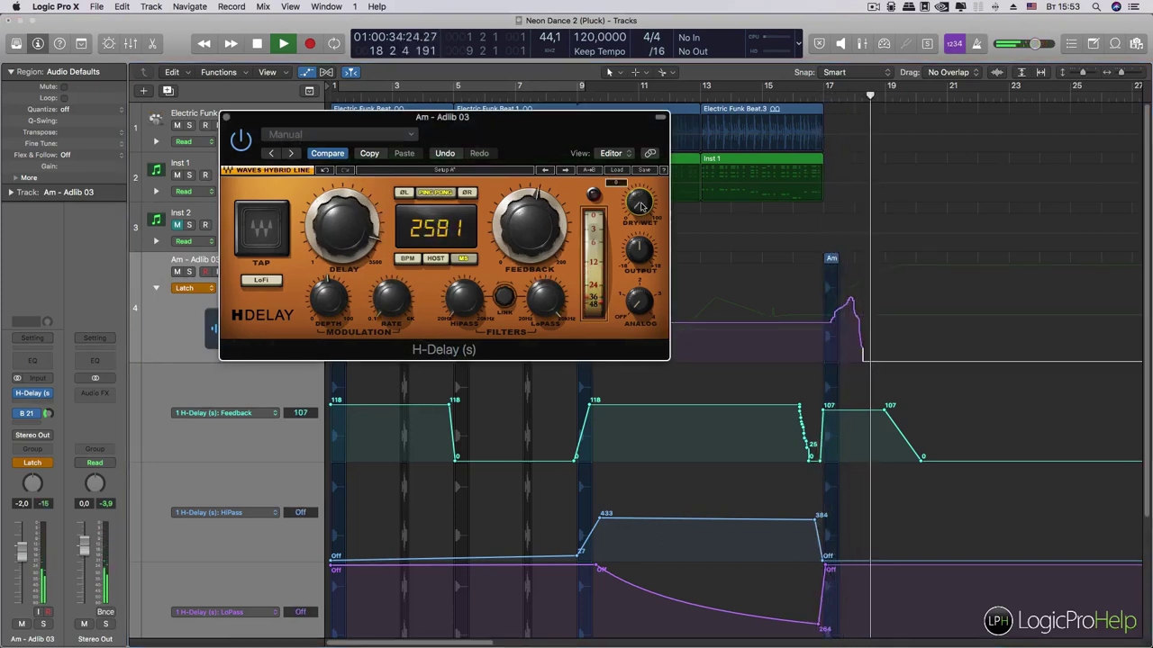
key(space)
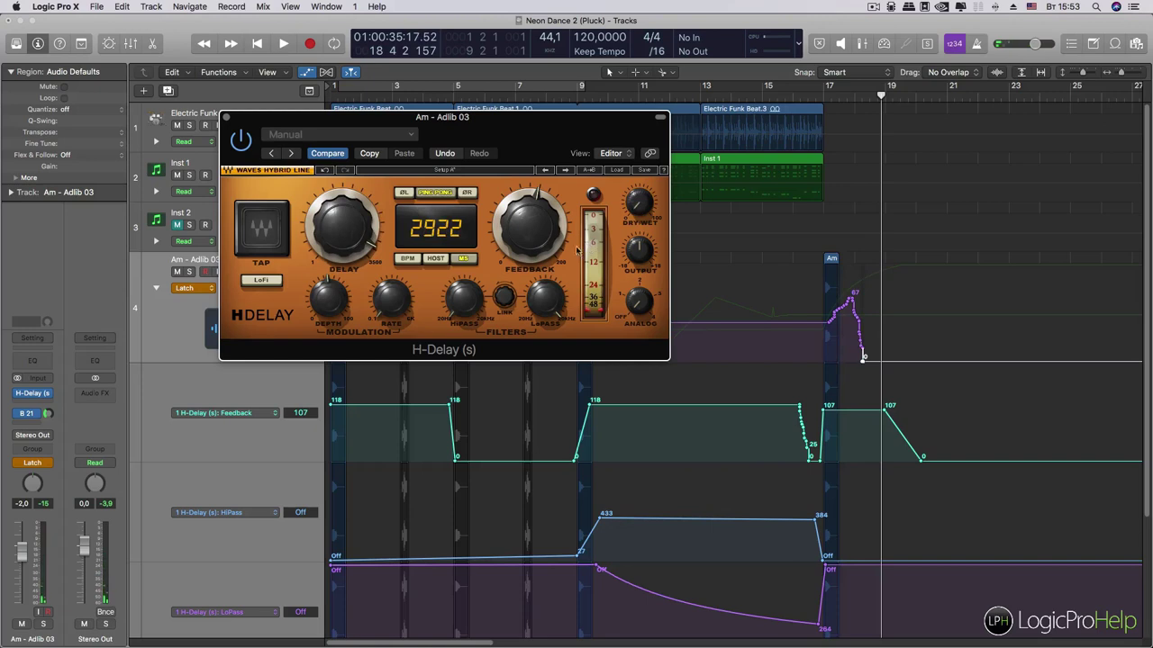
click(206, 294)
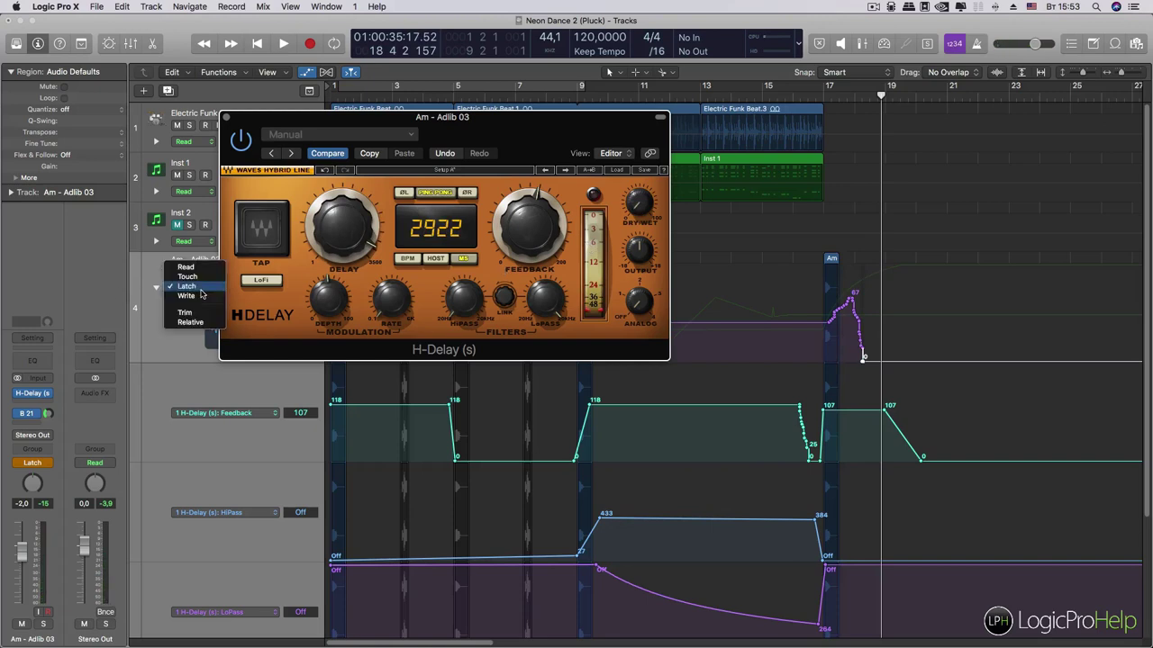
click(198, 273)
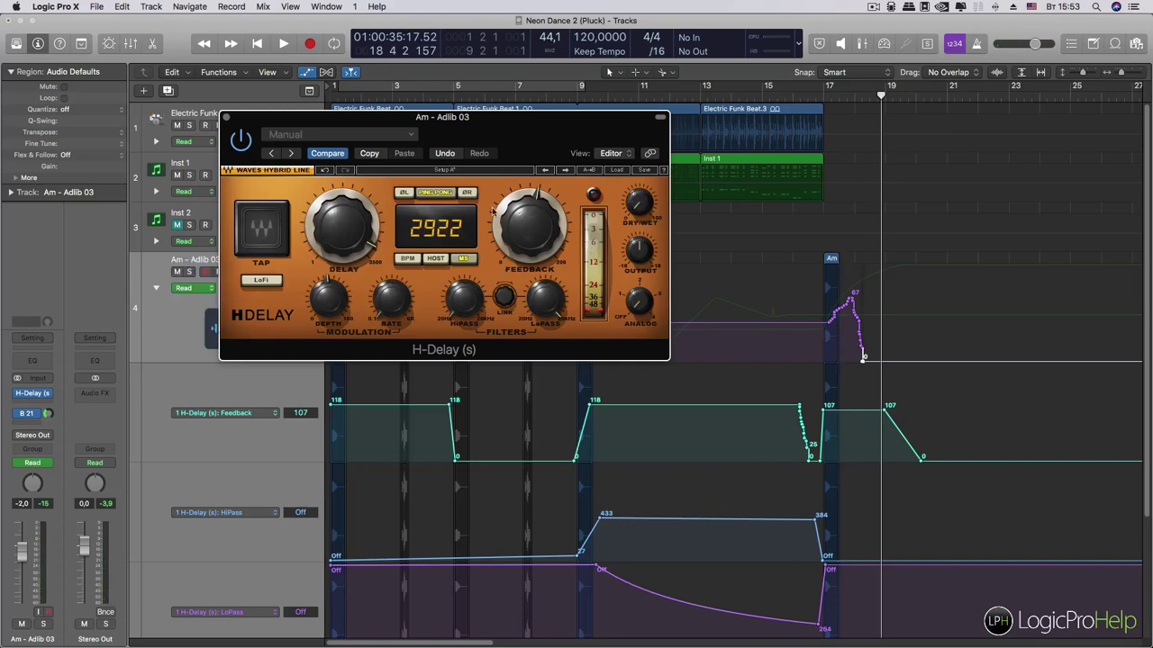
drag(545, 127, 531, 112)
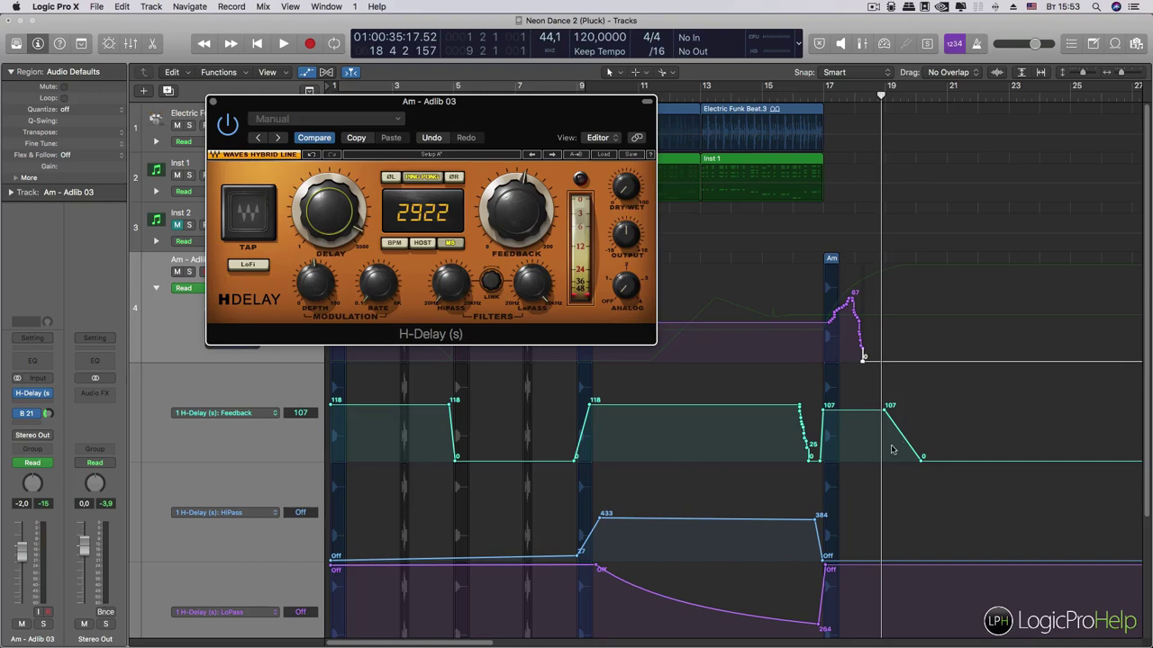
scroll(869, 424, down, 5)
scroll(843, 389, up, 5)
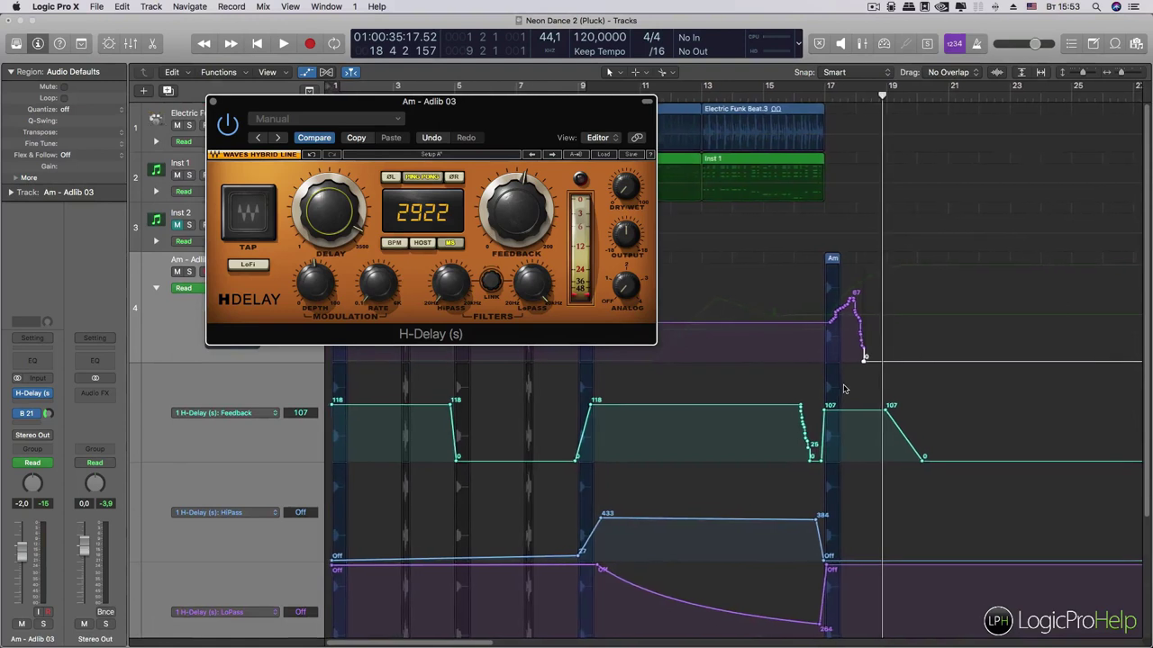
scroll(844, 388, down, 5)
scroll(843, 388, up, 5)
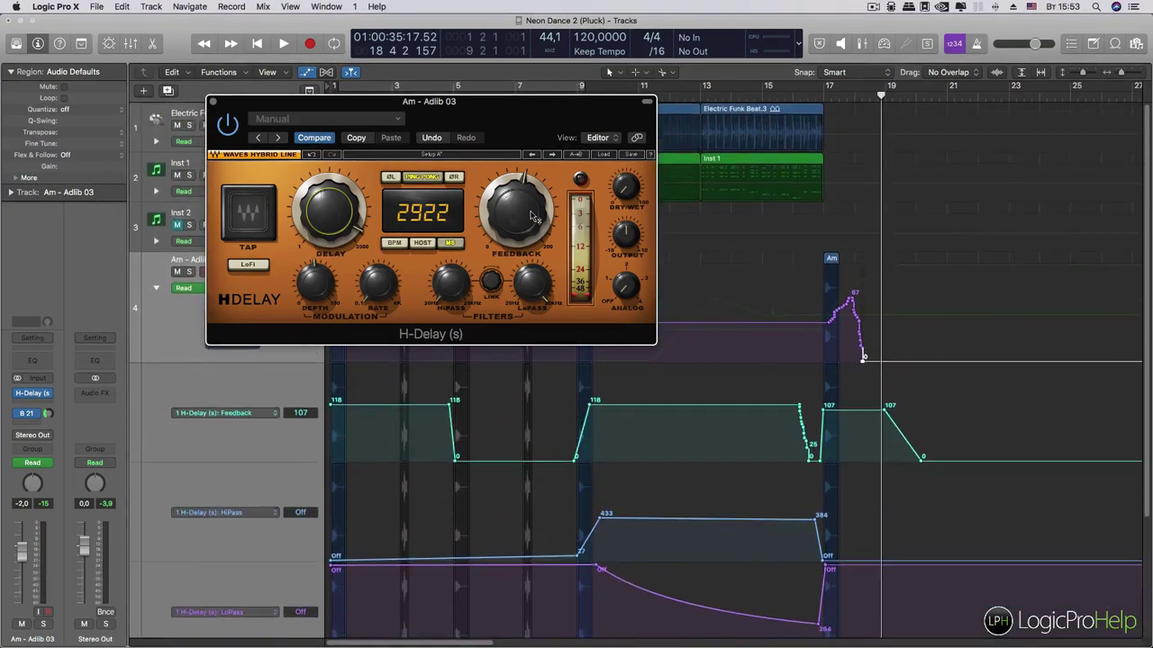
drag(419, 330, 633, 382)
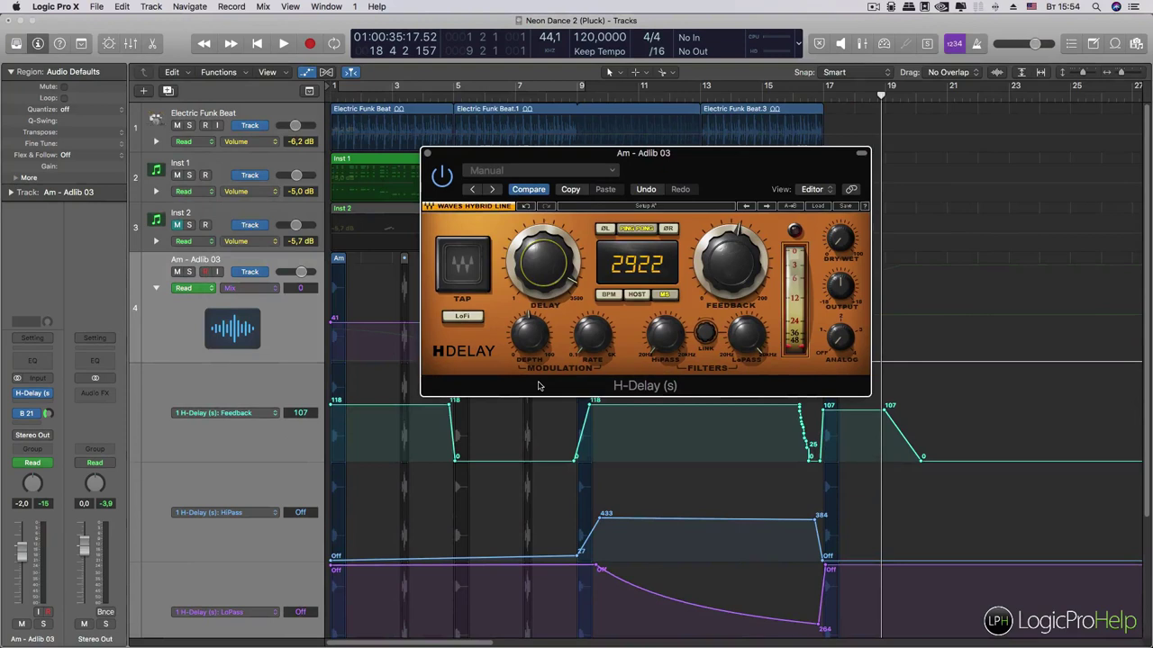
drag(698, 165, 713, 246)
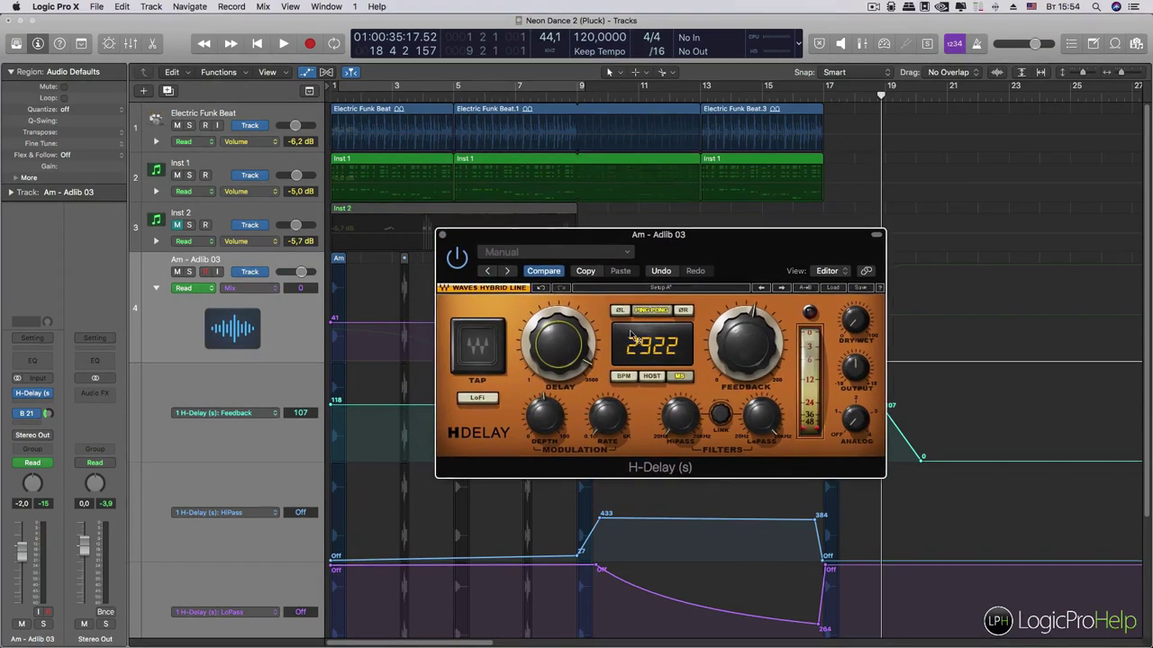
Step: Place the playhead at bar 8 and close the H-Delay window
drag(751, 240, 915, 46)
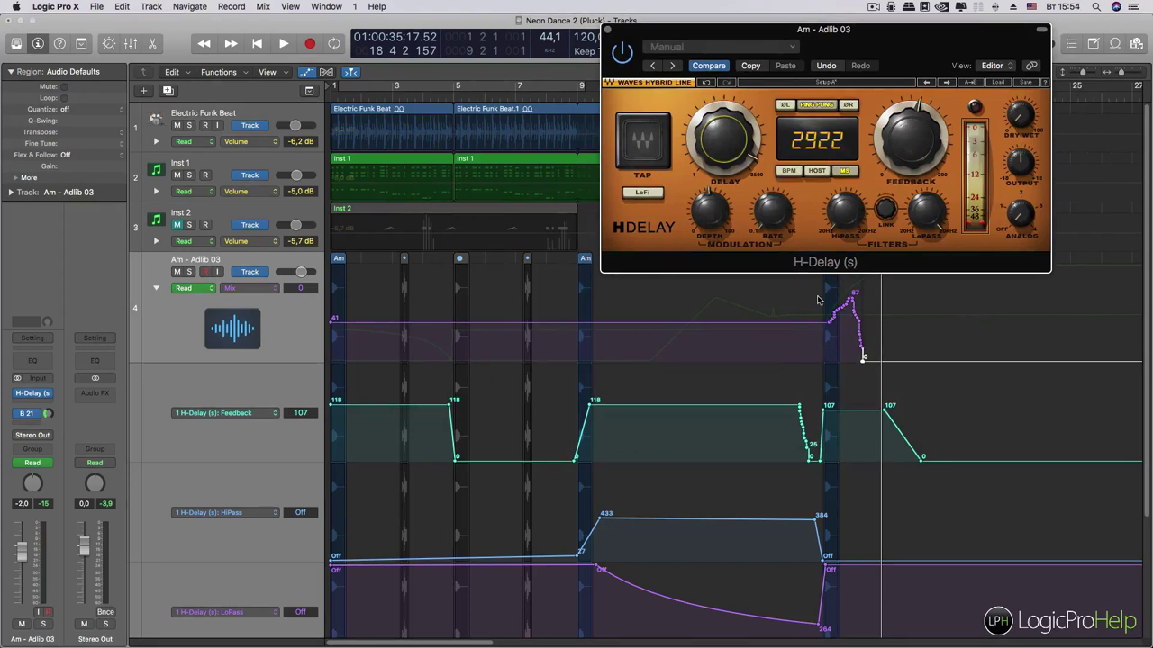
click(562, 95)
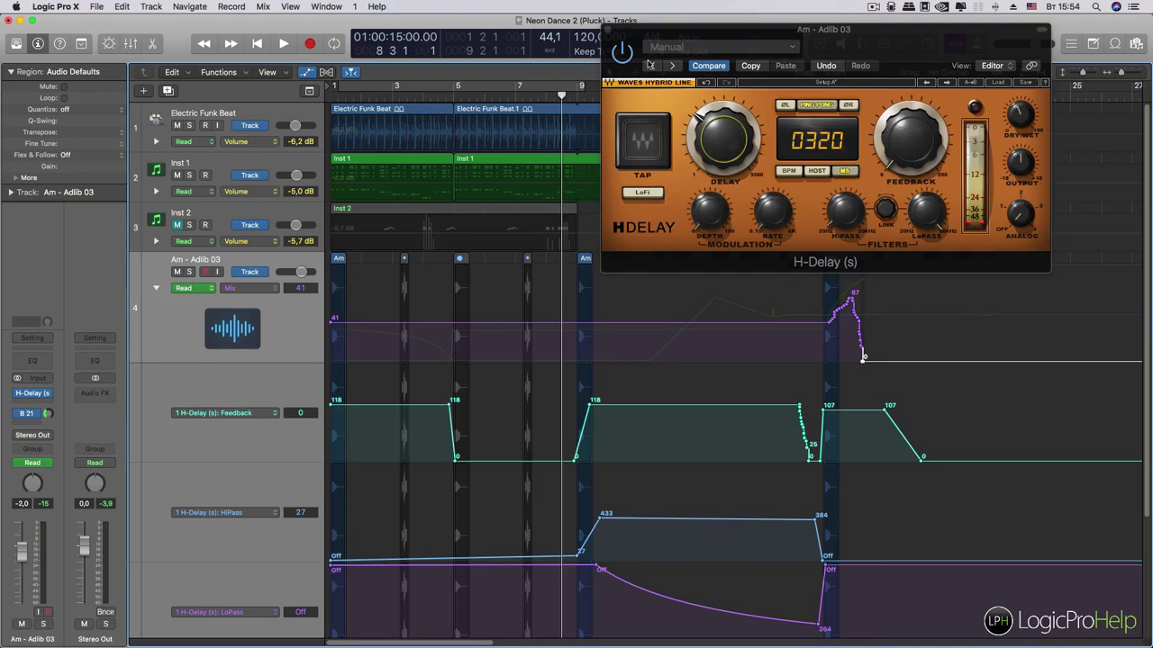
click(611, 31)
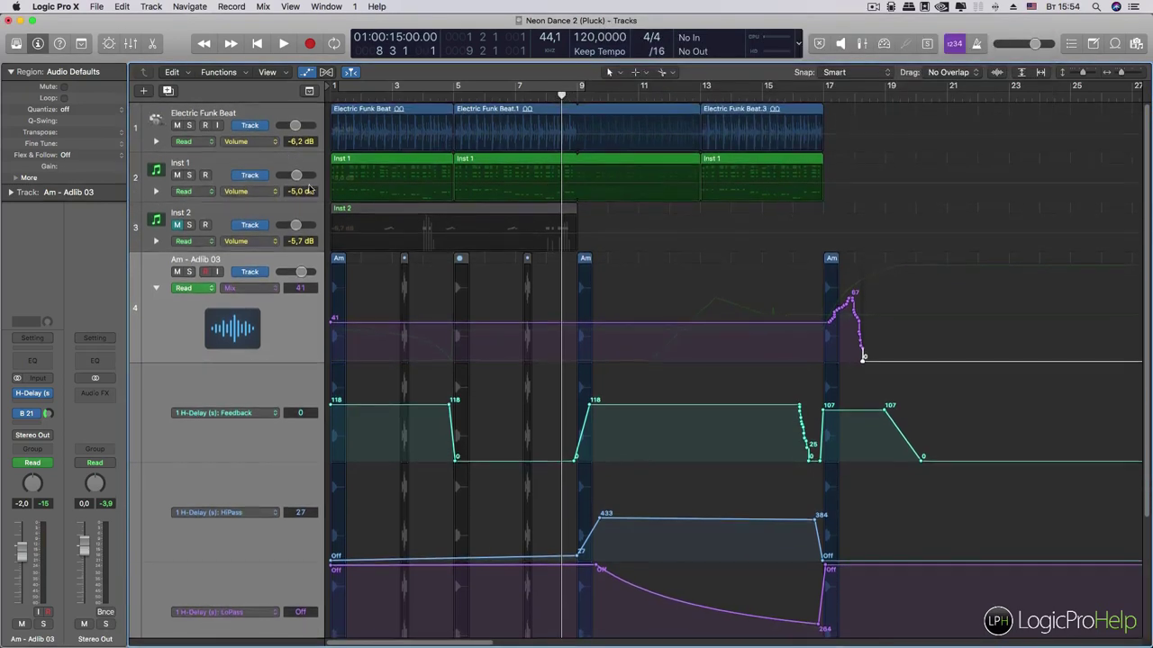
Step: Play the arrangement from bar 8 and stop at bar 14 to listen to the automated H-Delay effect
scroll(400, 288, down, 5)
scroll(400, 288, up, 5)
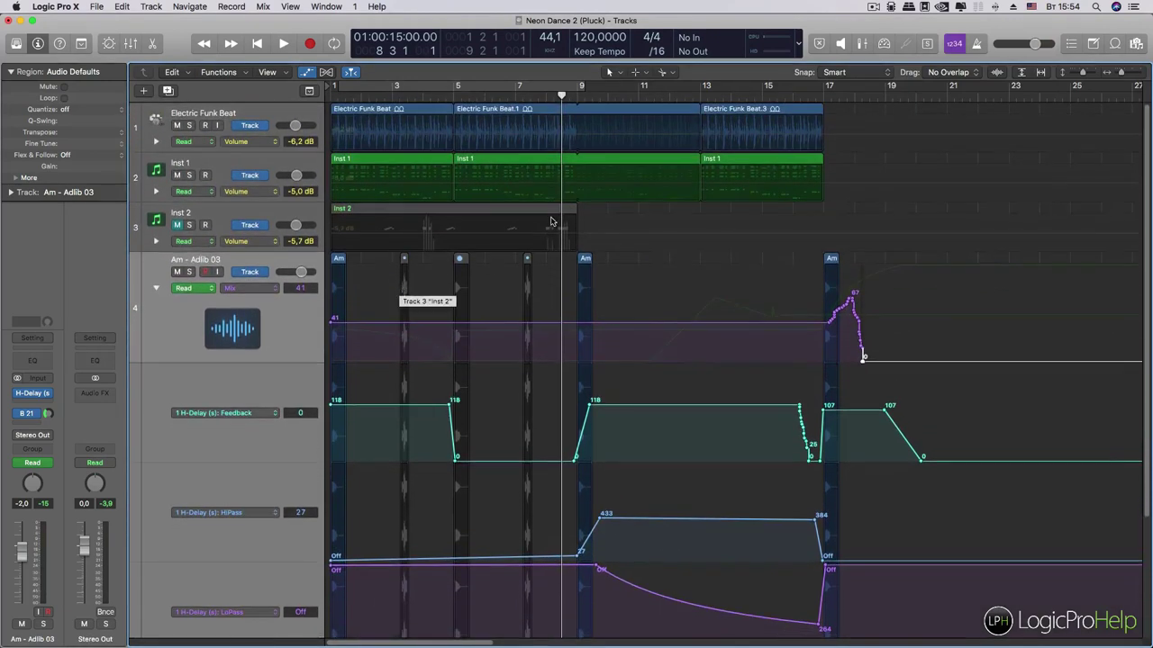
key(space)
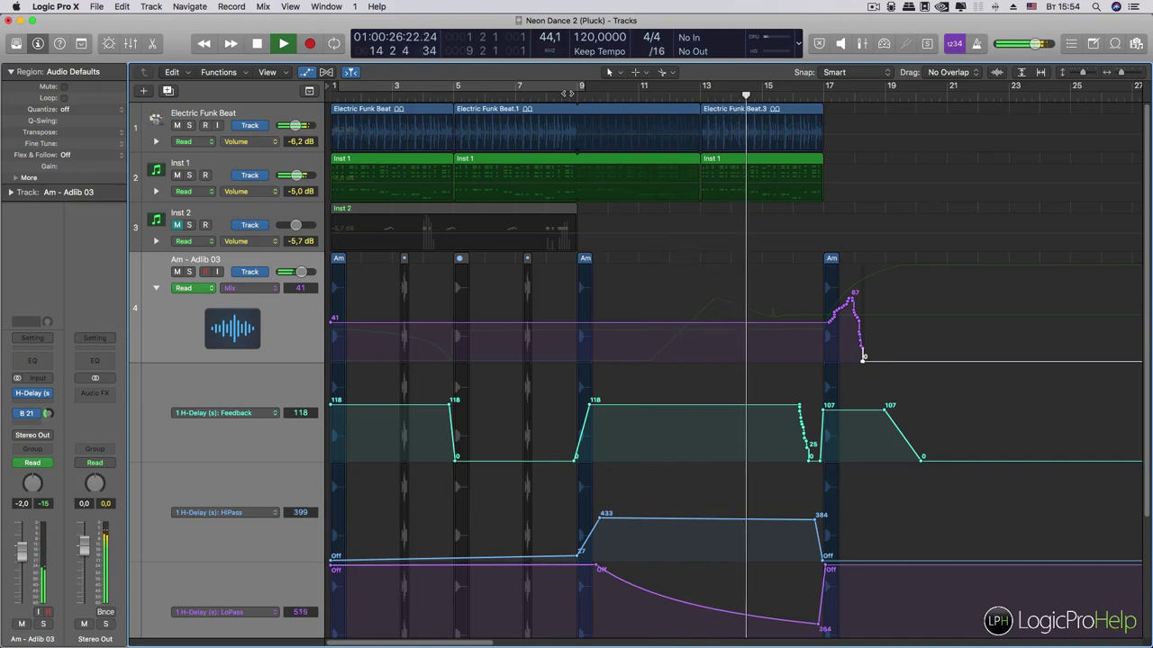
key(space)
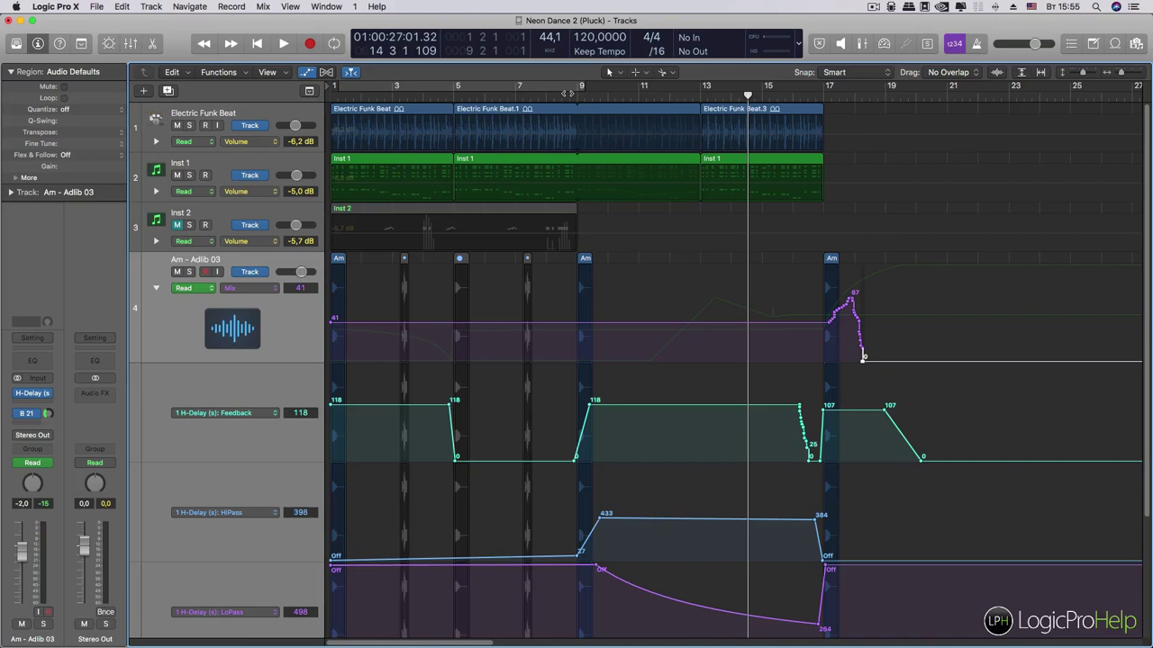
Step: Select the Am - Adlib 03 track and examine its H-Delay automation lanes along the whole arrangement
click(180, 326)
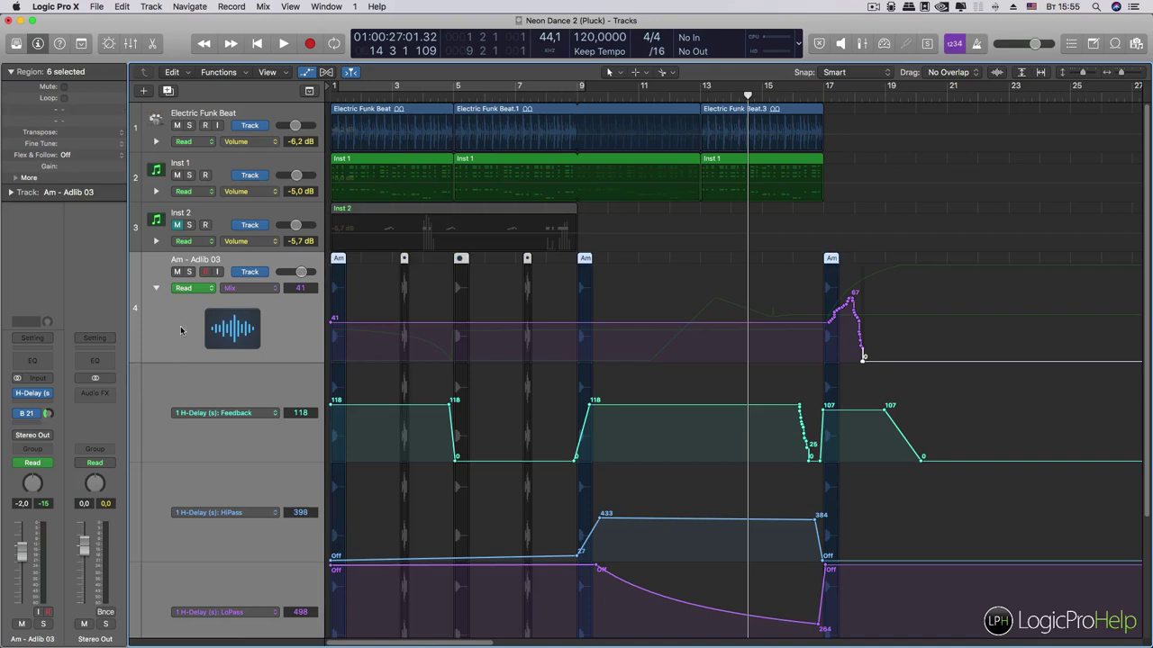
scroll(880, 386, left, 1)
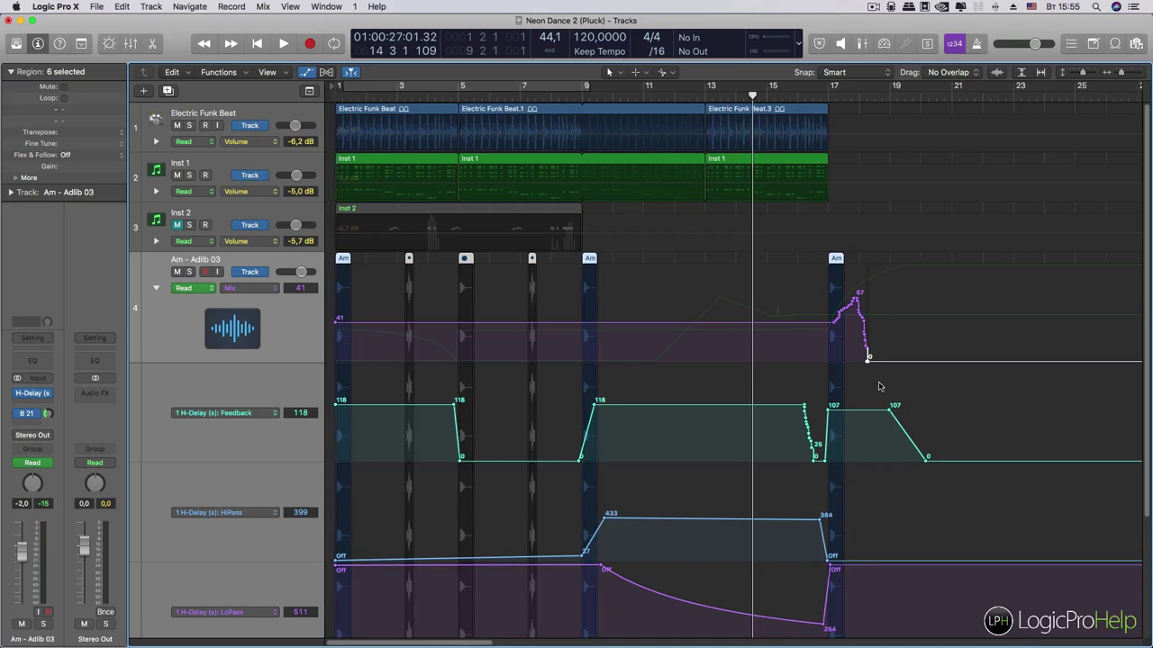
scroll(880, 386, up, 1)
scroll(880, 386, down, 3)
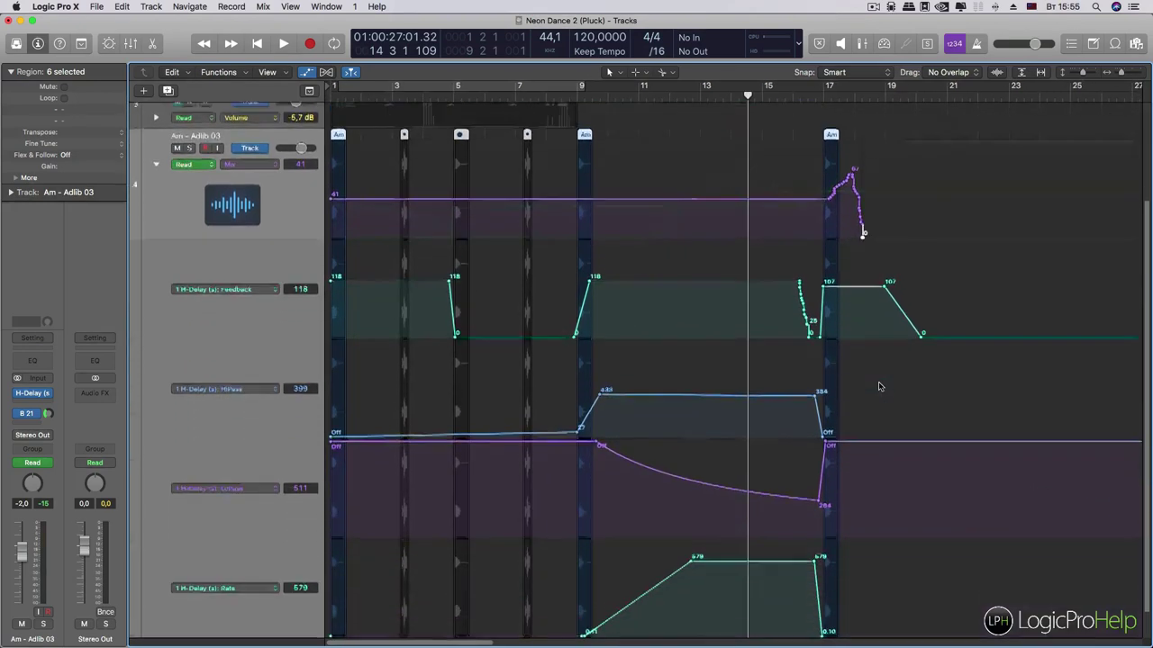
scroll(879, 386, up, 2)
scroll(880, 387, up, 2)
scroll(880, 386, right, 6)
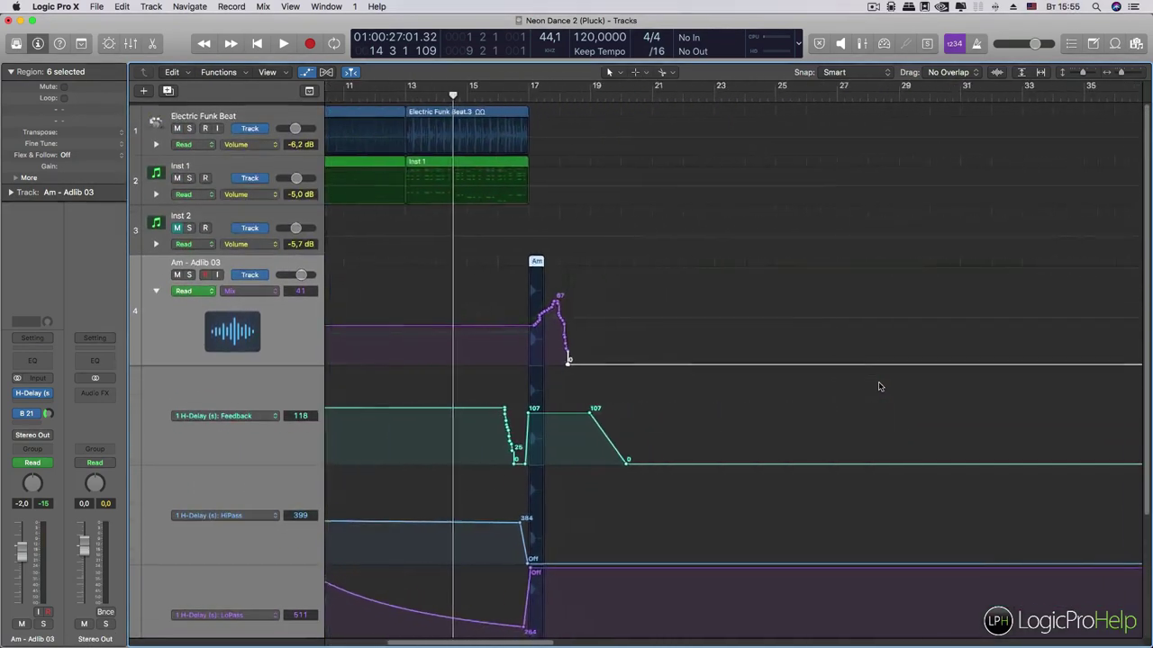
scroll(880, 386, left, 6)
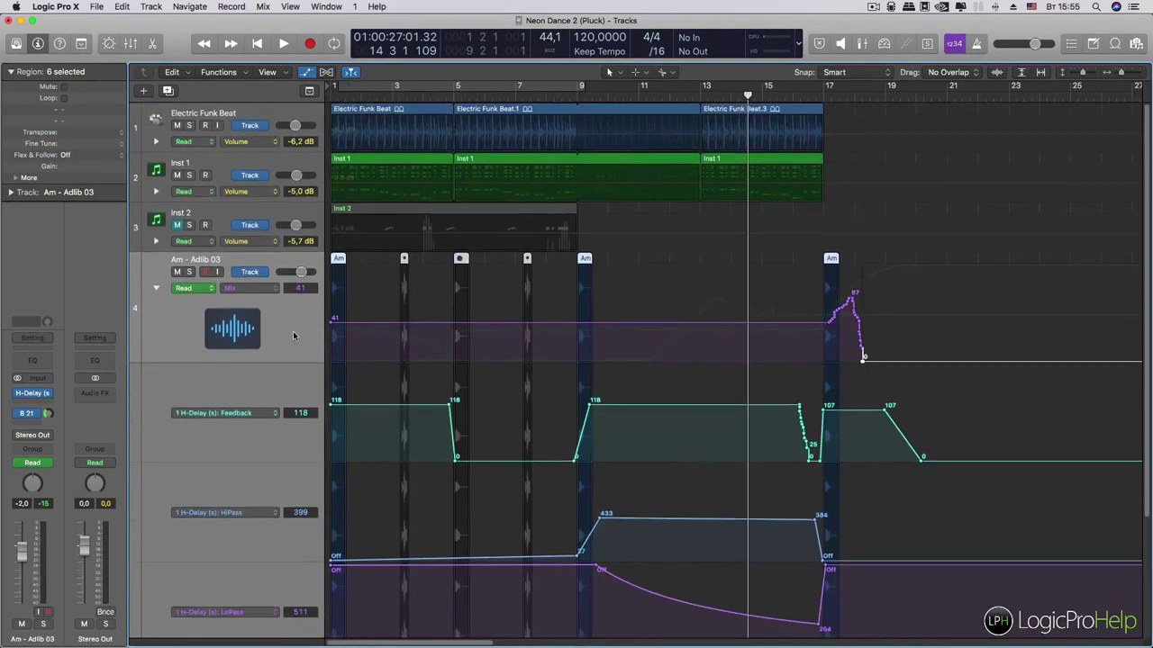
Step: Reopen the H-Delay plug-in on Am - Adlib 03 and move its window up, clear of the lower automation lanes
click(33, 394)
drag(847, 59, 681, 277)
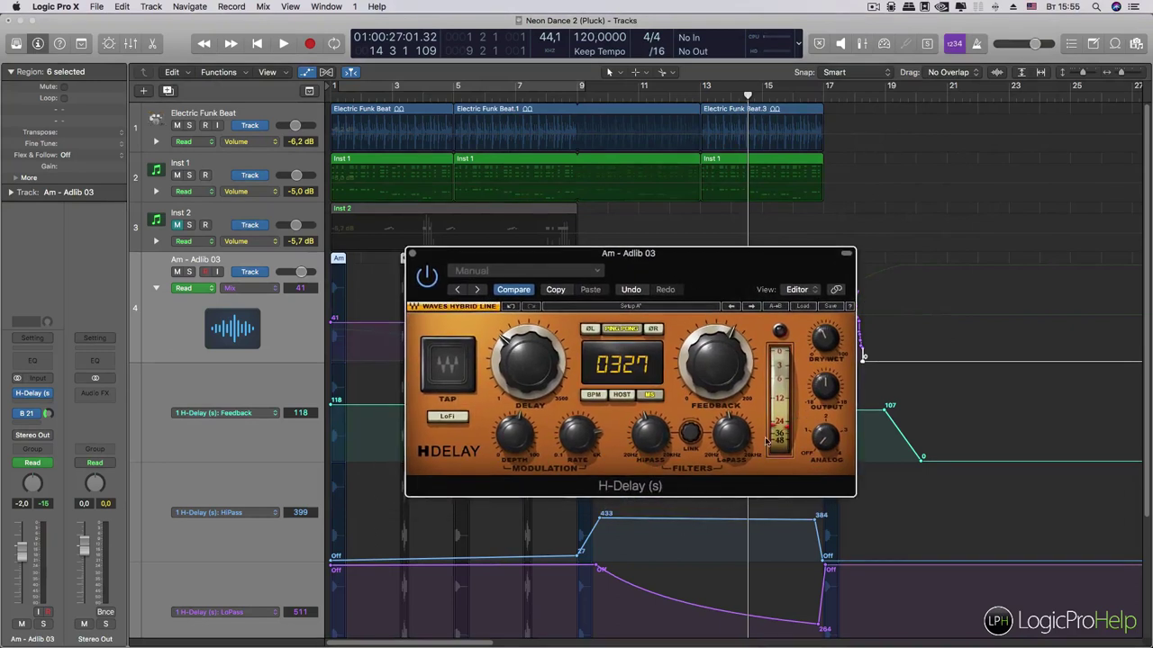
drag(704, 264, 666, 287)
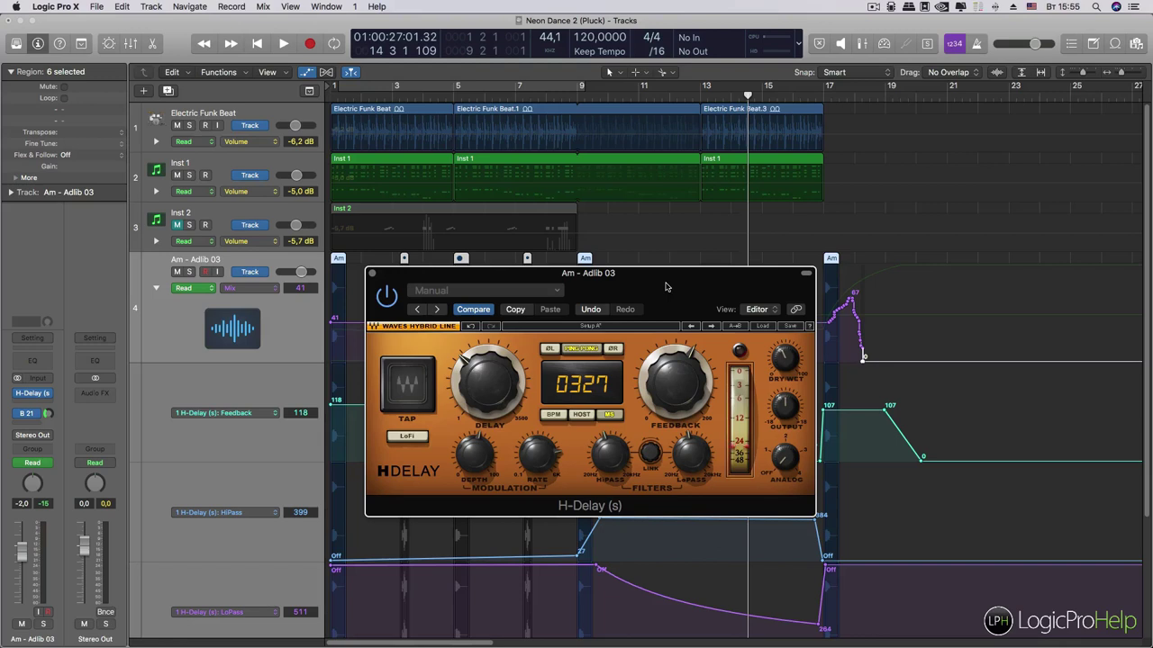
drag(666, 286, 644, 177)
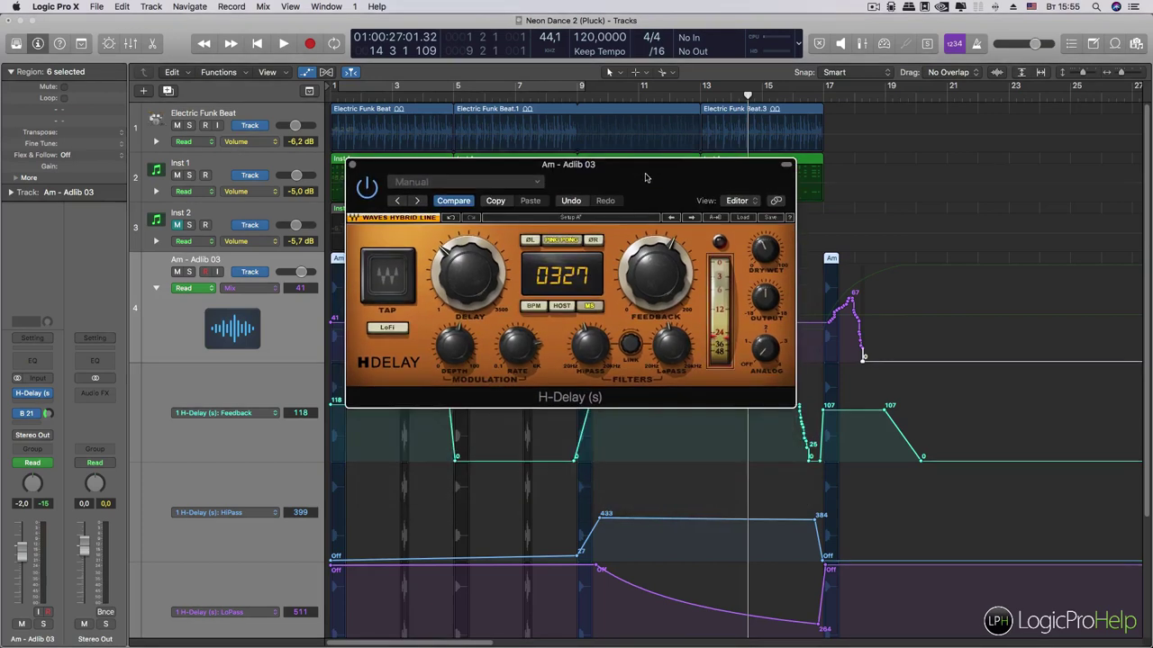